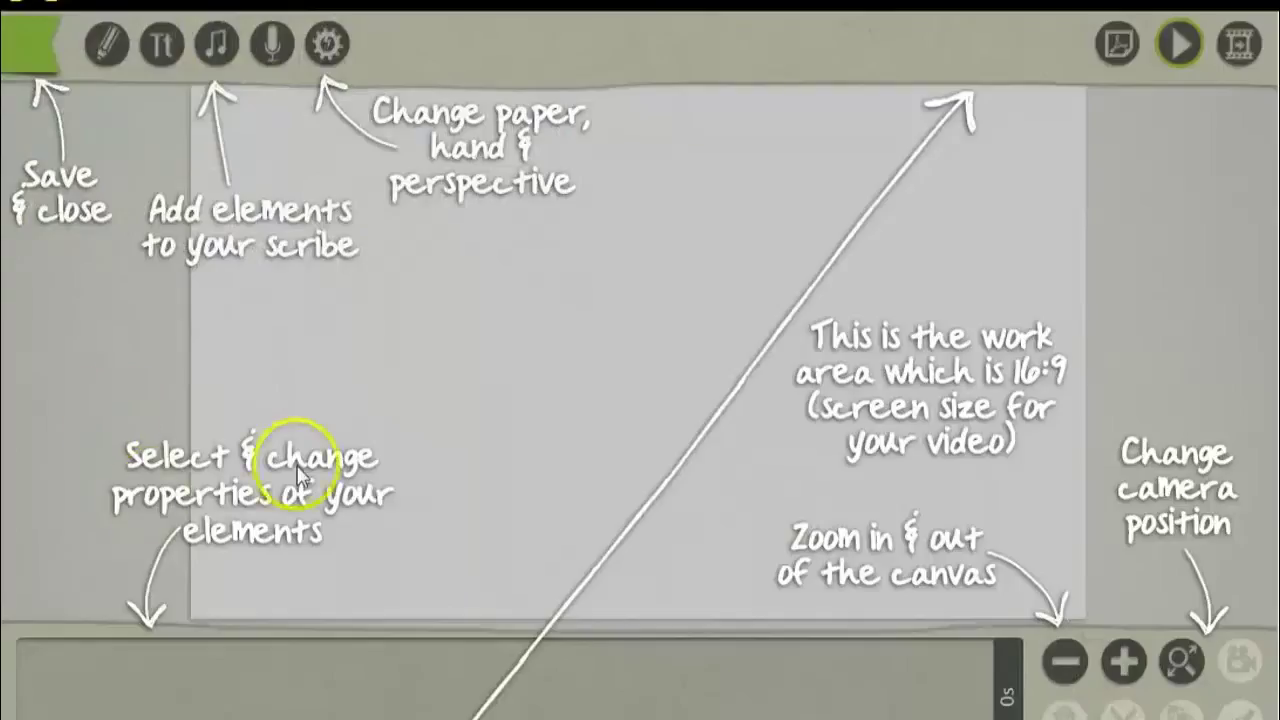
- Dismiss the help overlay and add the text "This Is How Easy It Is To Create A Whiteboard Animation Video" to the canvas
left_click(573, 352)
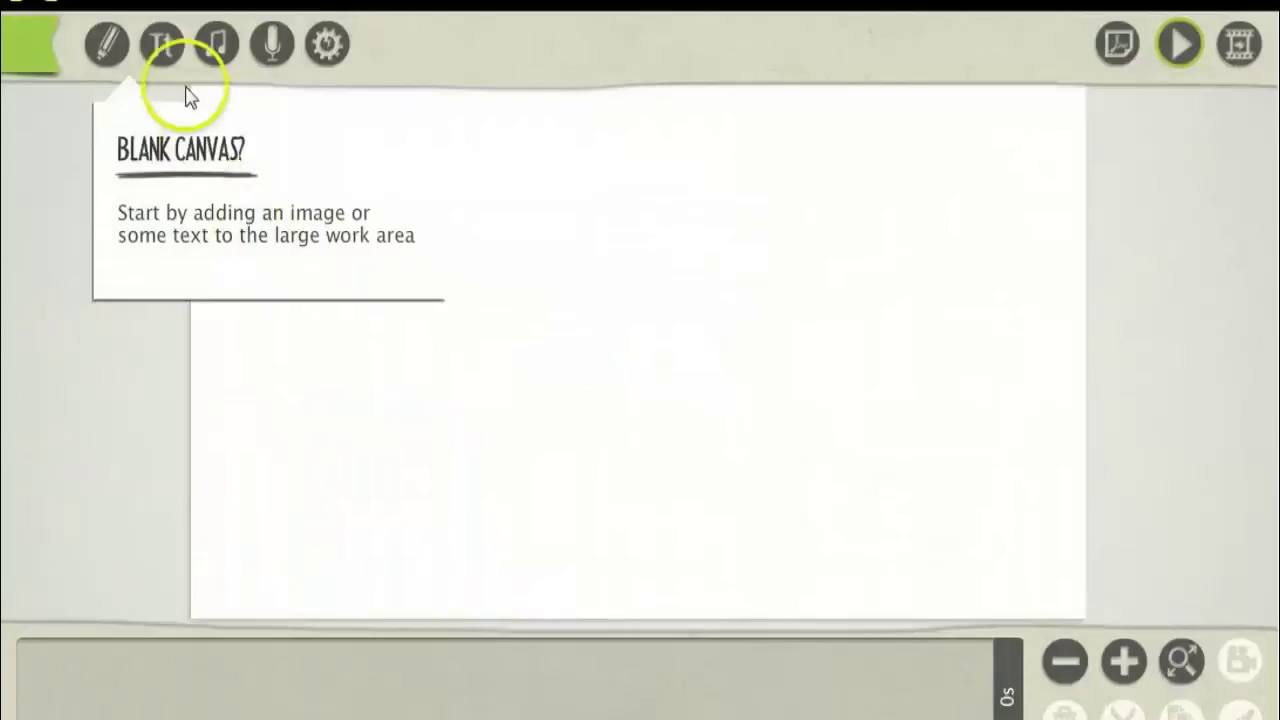
left_click(161, 45)
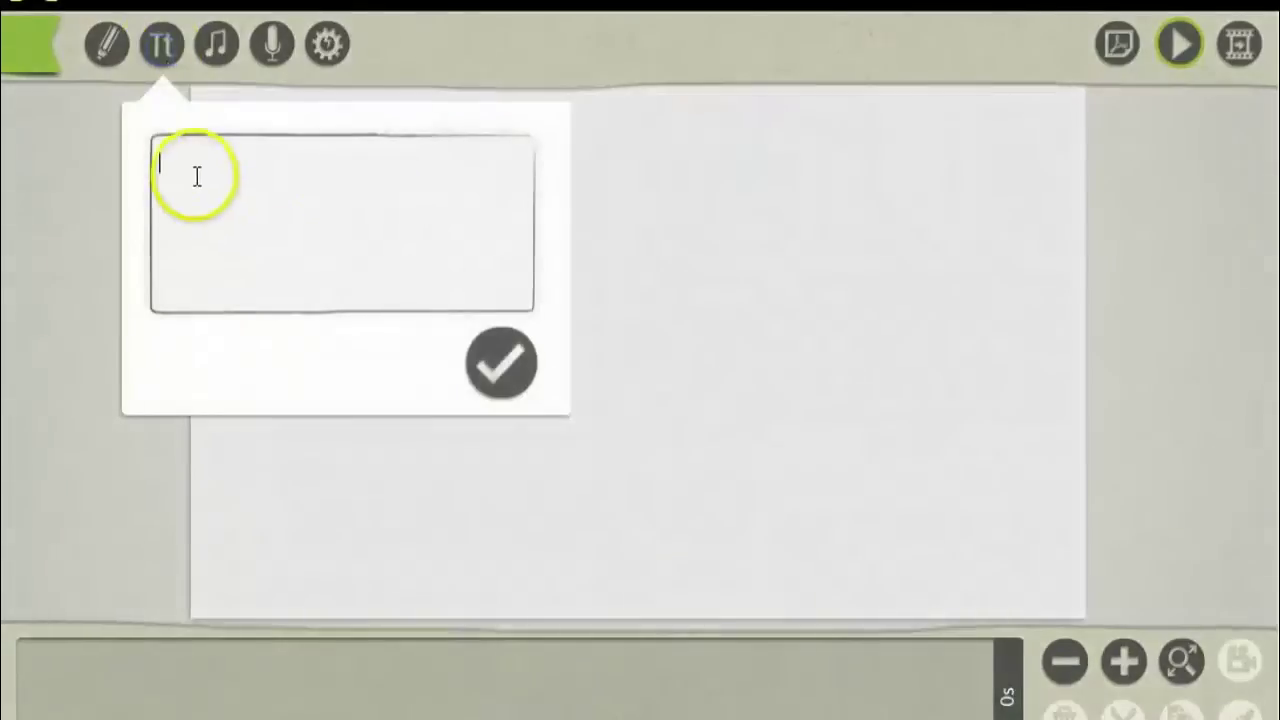
type("This Is How Easy It Is To Create A Whiteboard Animation Video")
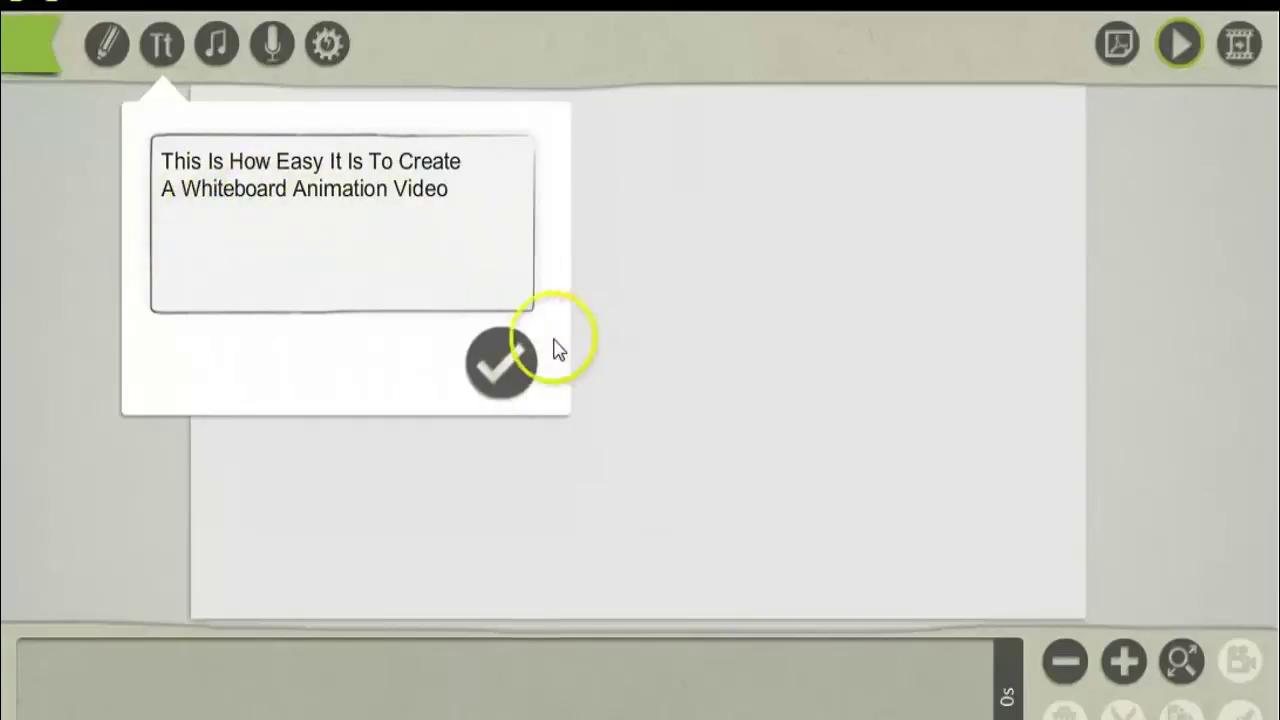
left_click(502, 374)
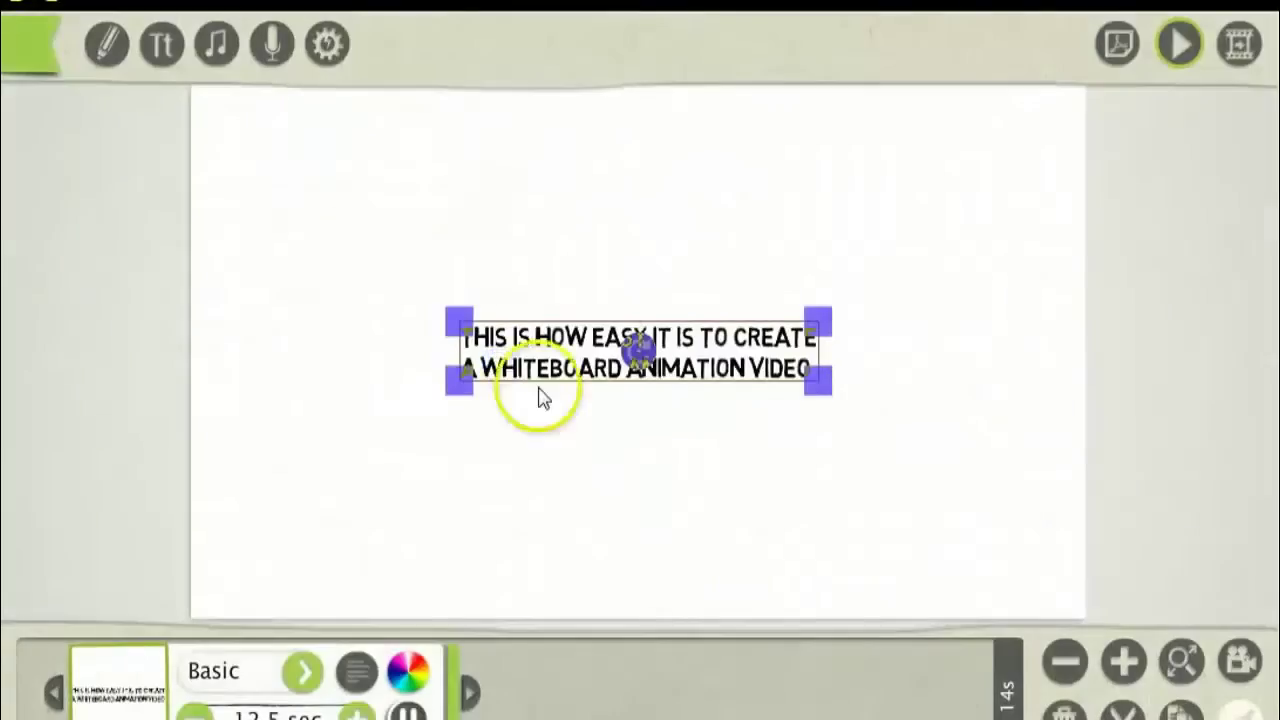
- Enlarge the text to span most of the canvas width and tilt it slightly clockwise
left_click_drag(835, 395, 880, 418)
left_click_drag(969, 293, 938, 300)
left_click(646, 357)
mouse_move(646, 357)
left_mouse_down()
mouse_move(662, 364)
mouse_move(640, 349)
left_mouse_up()
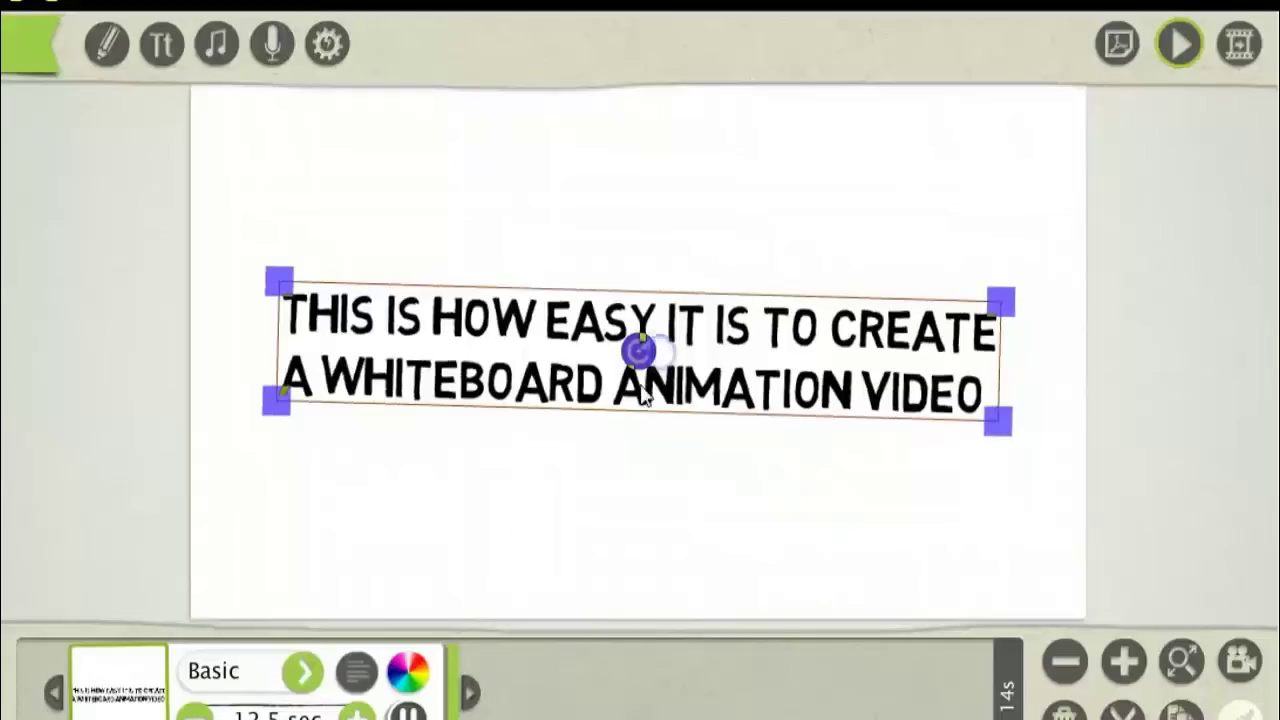
- Colour the text red and centre-align its two lines
left_click(408, 673)
left_click(828, 335)
left_click(895, 590)
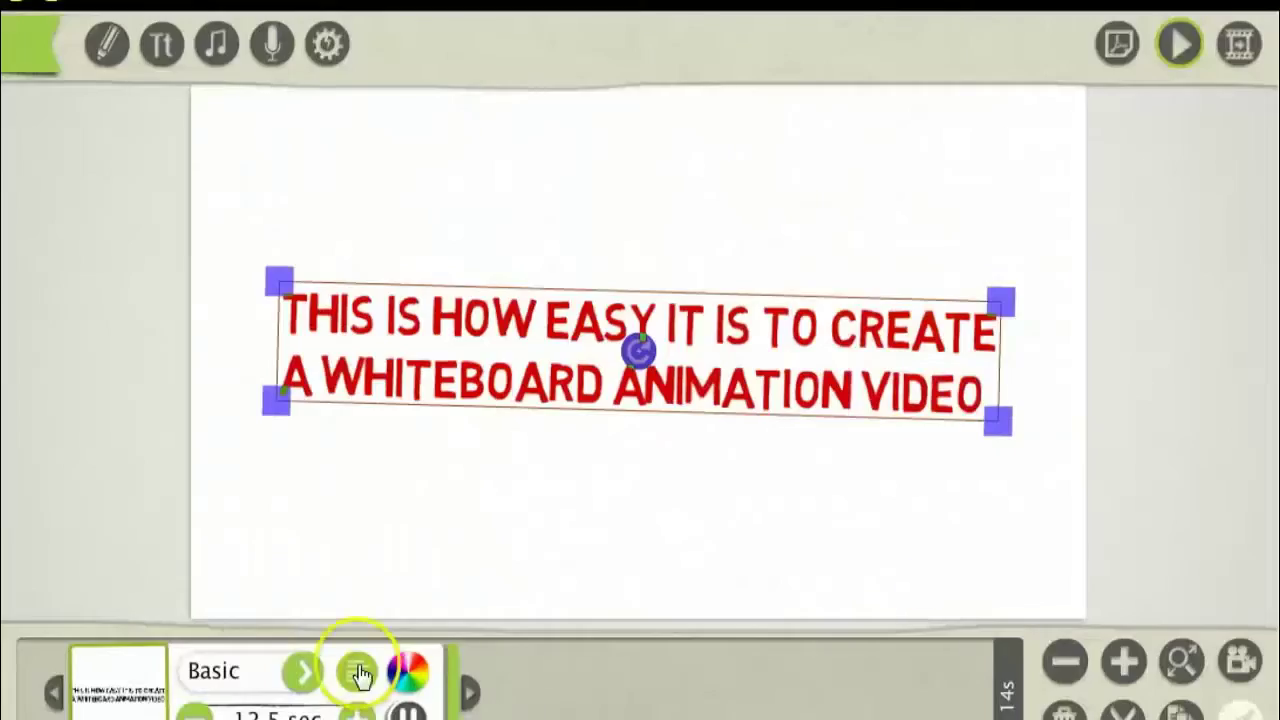
left_click(360, 673)
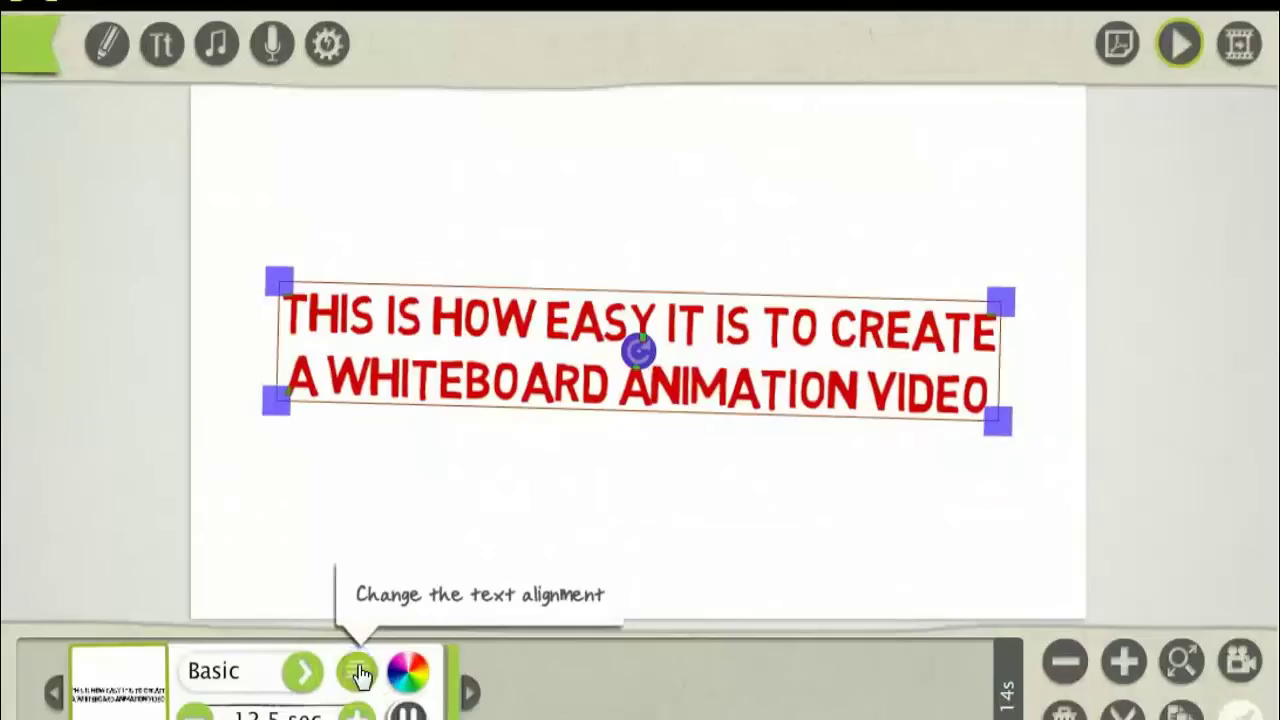
- Try the Script and Outline fonts on the text, ending on Basic again
left_click(316, 678)
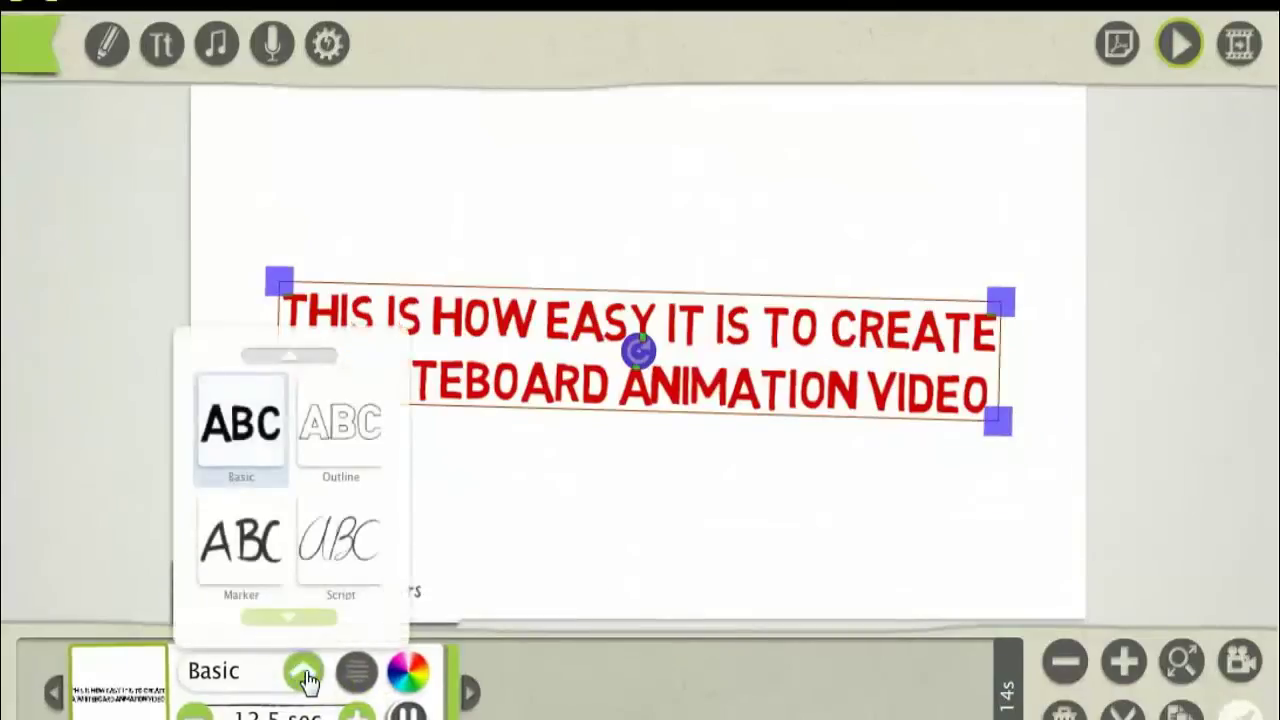
left_click(310, 678)
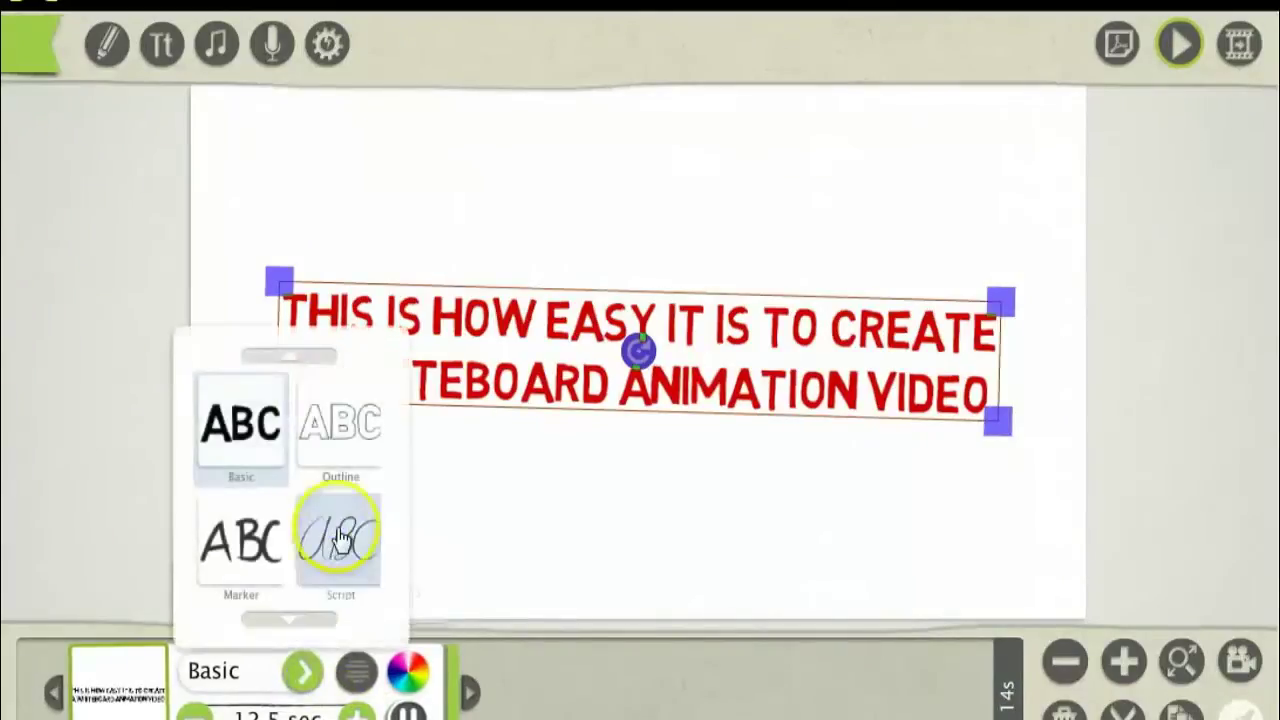
left_click(340, 545)
left_click(304, 672)
left_click(343, 414)
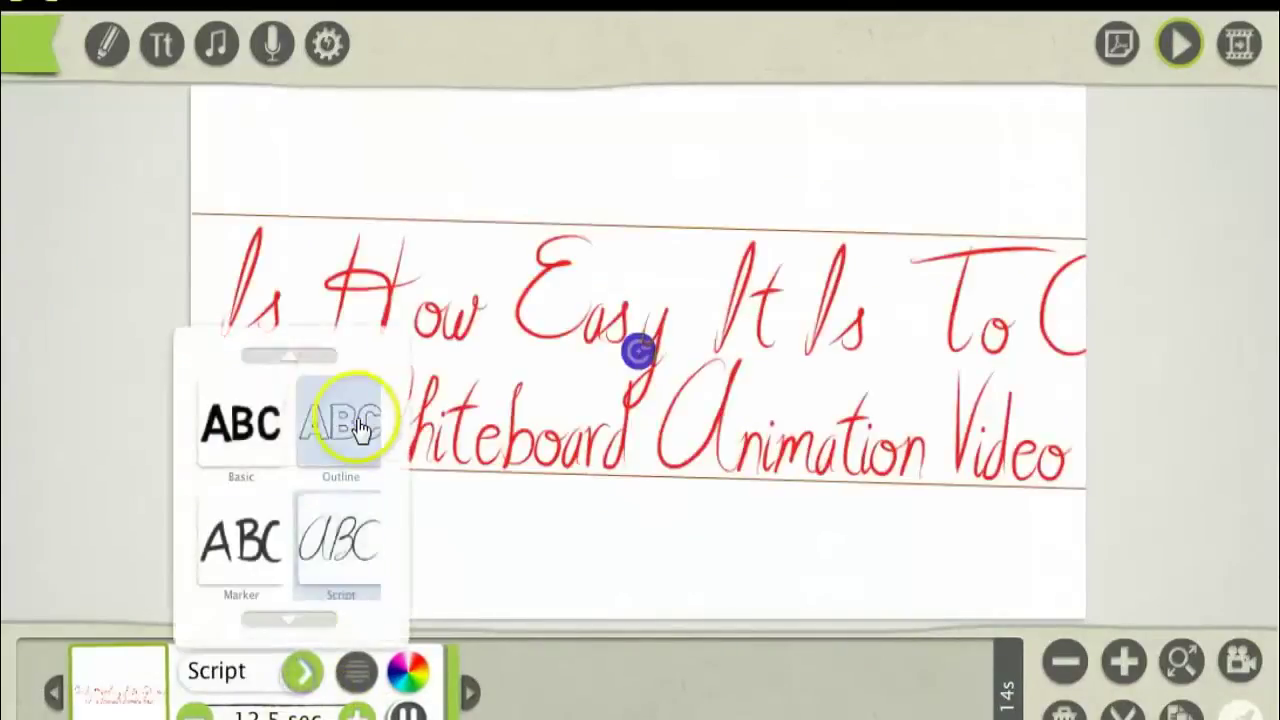
left_click(304, 680)
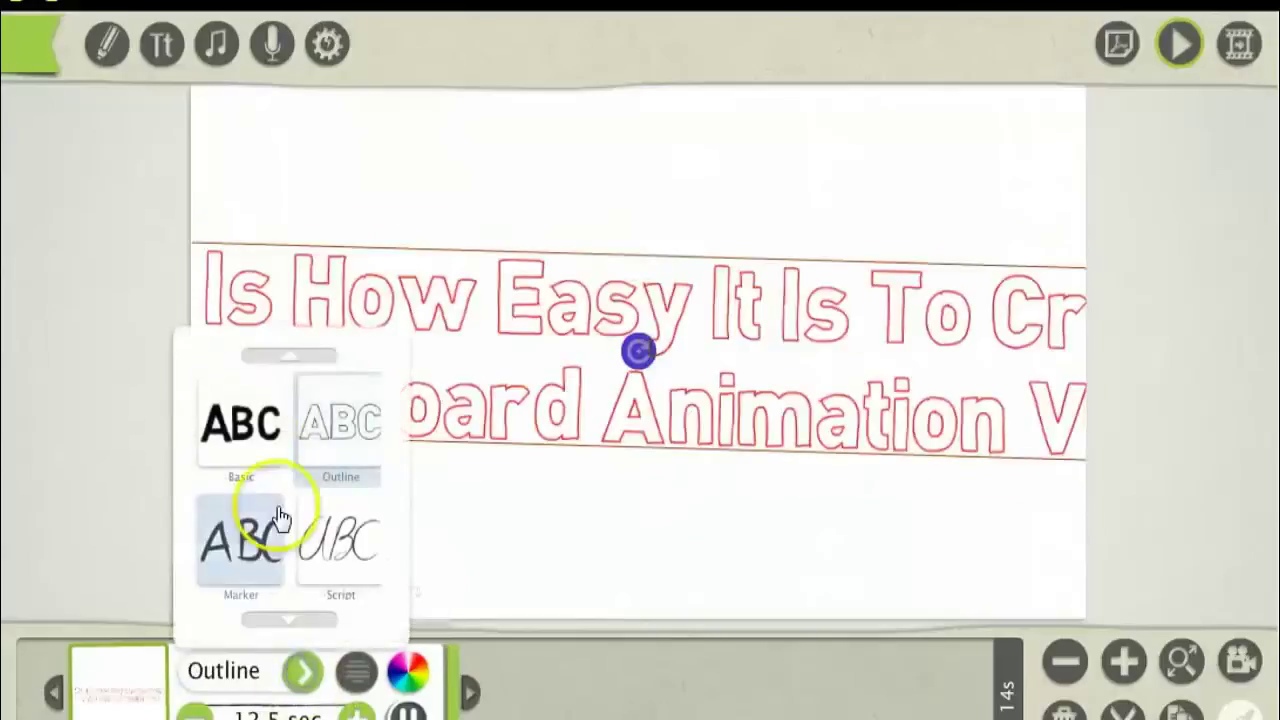
left_click(255, 448)
- Straighten the tilted text slightly and preview how it is hand-drawn on the canvas
left_click_drag(638, 350, 668, 360)
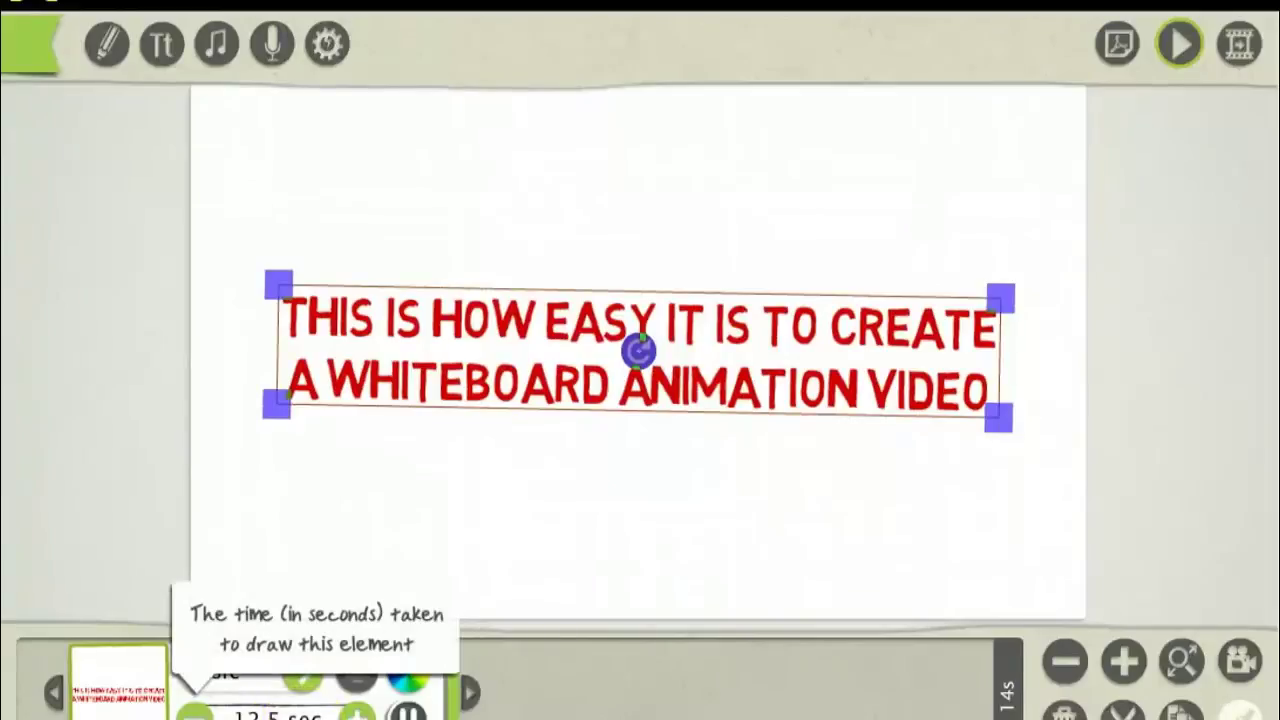
left_click(118, 684)
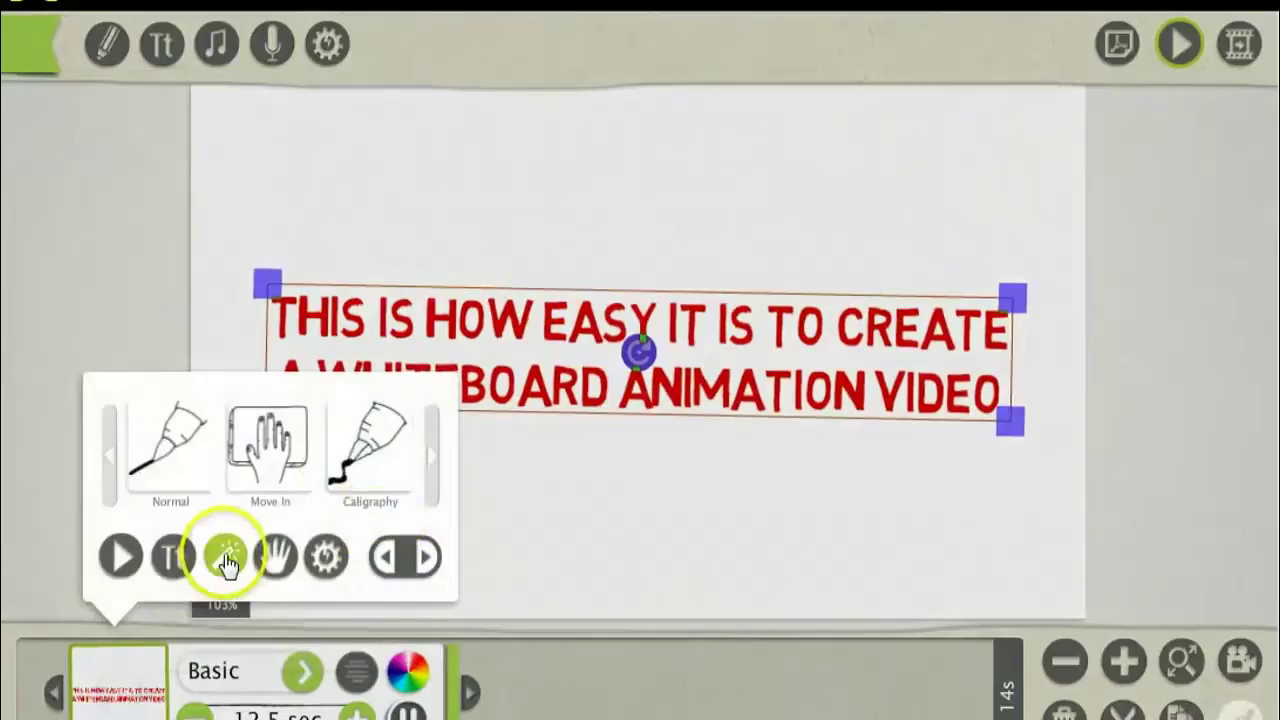
left_click(121, 556)
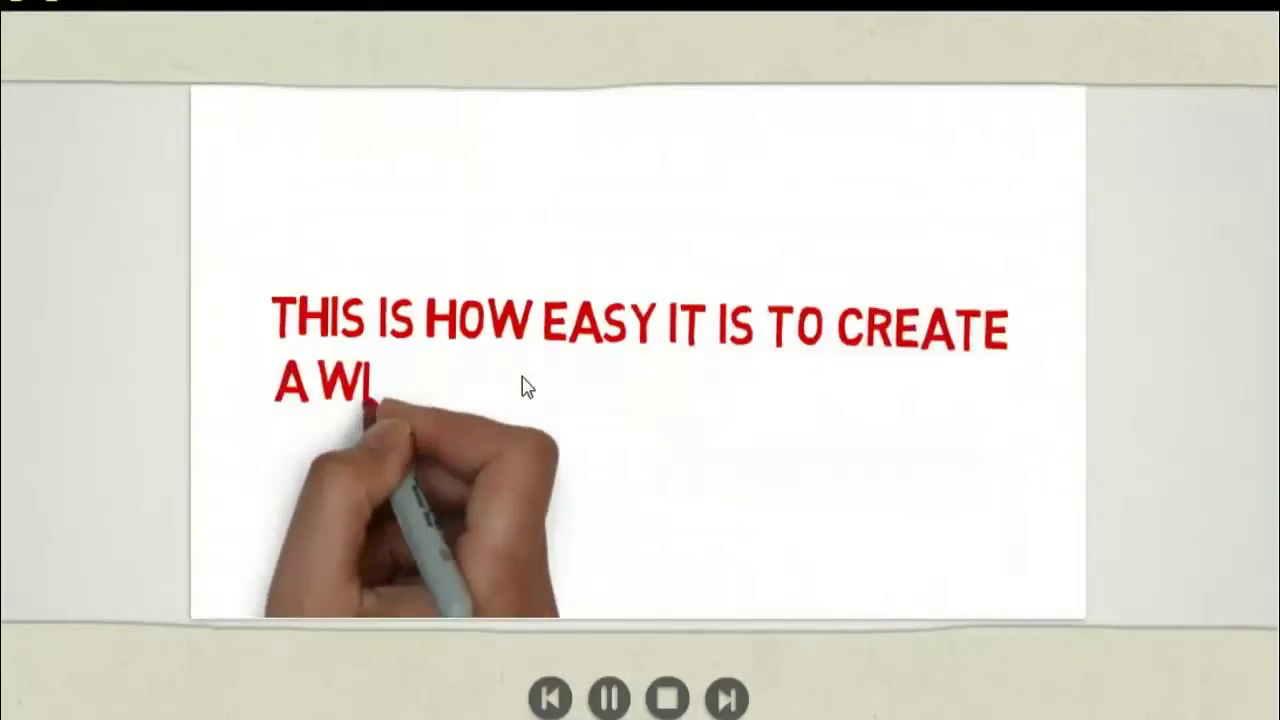
left_click(629, 492)
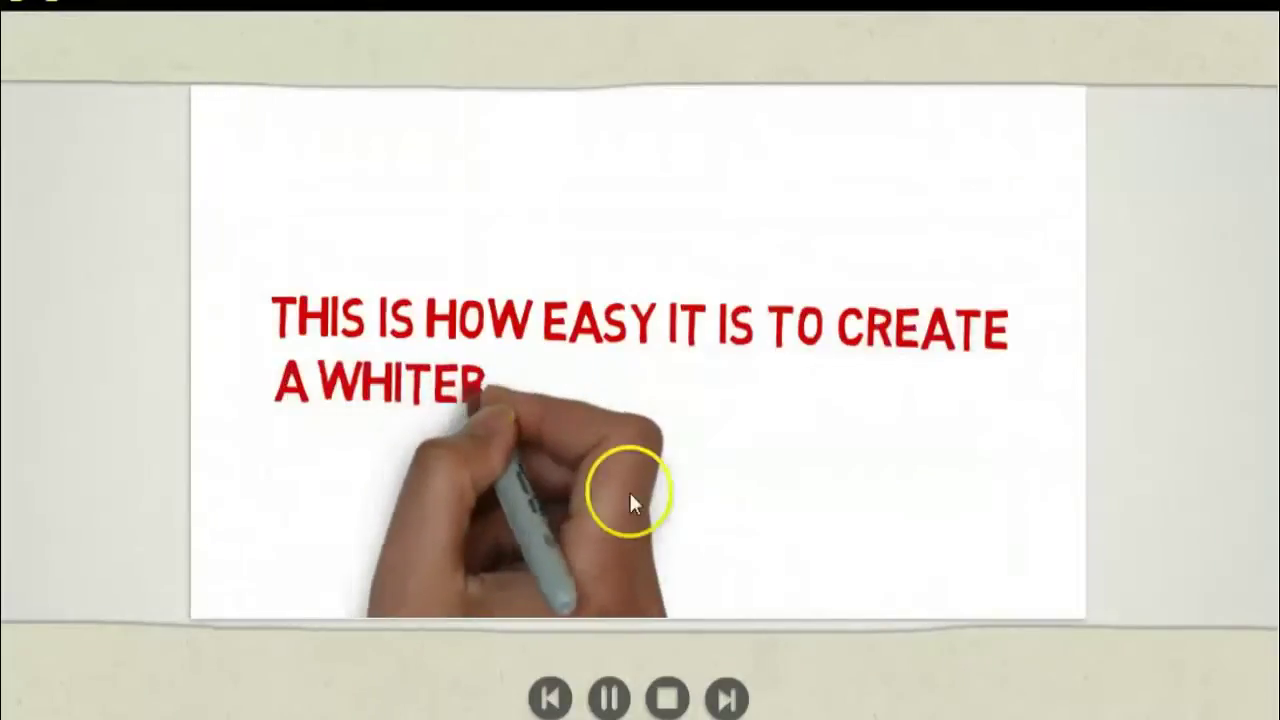
left_click(668, 702)
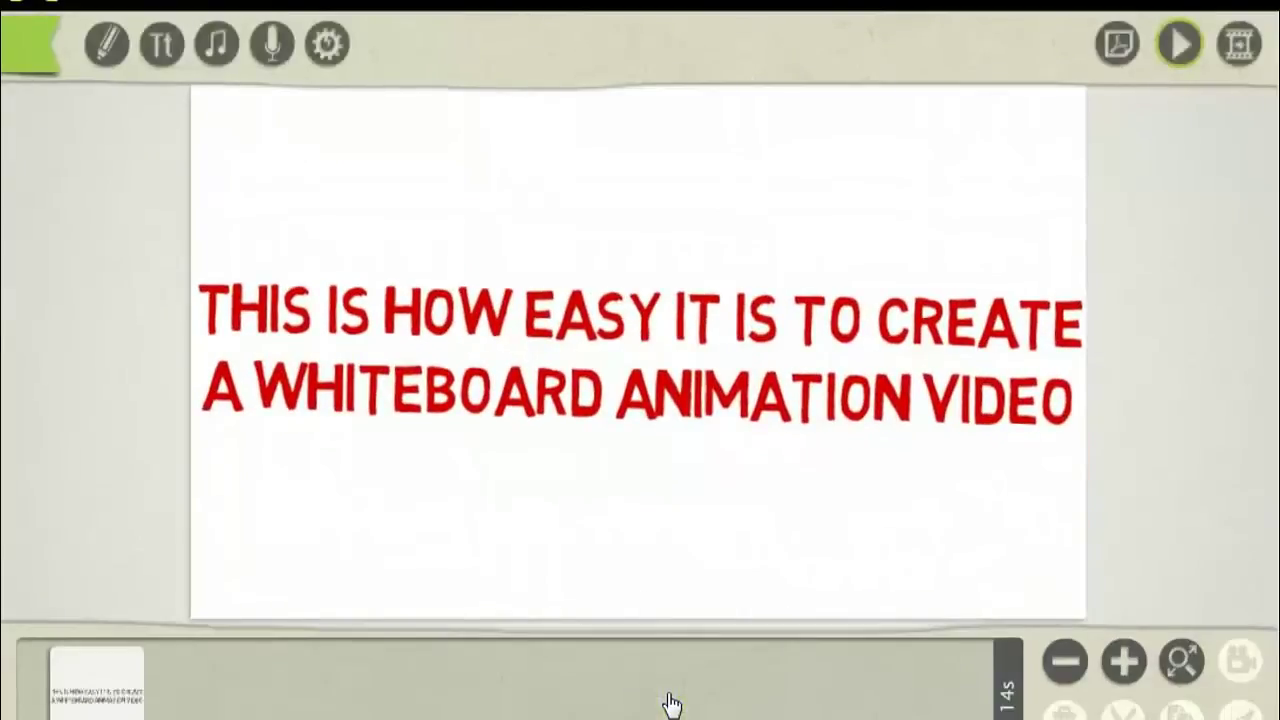
- Set the text's animation to Move In, with the hand coming from the bottom centre of the canvas
left_click(105, 708)
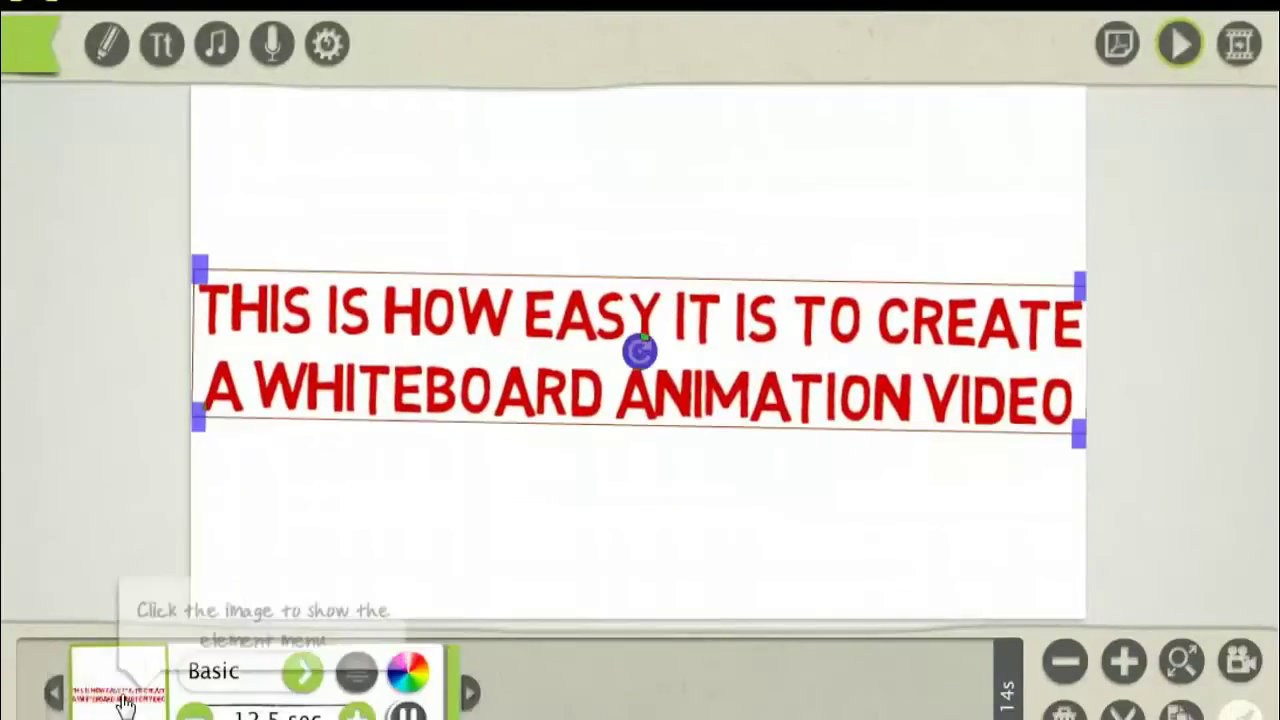
left_click(123, 692)
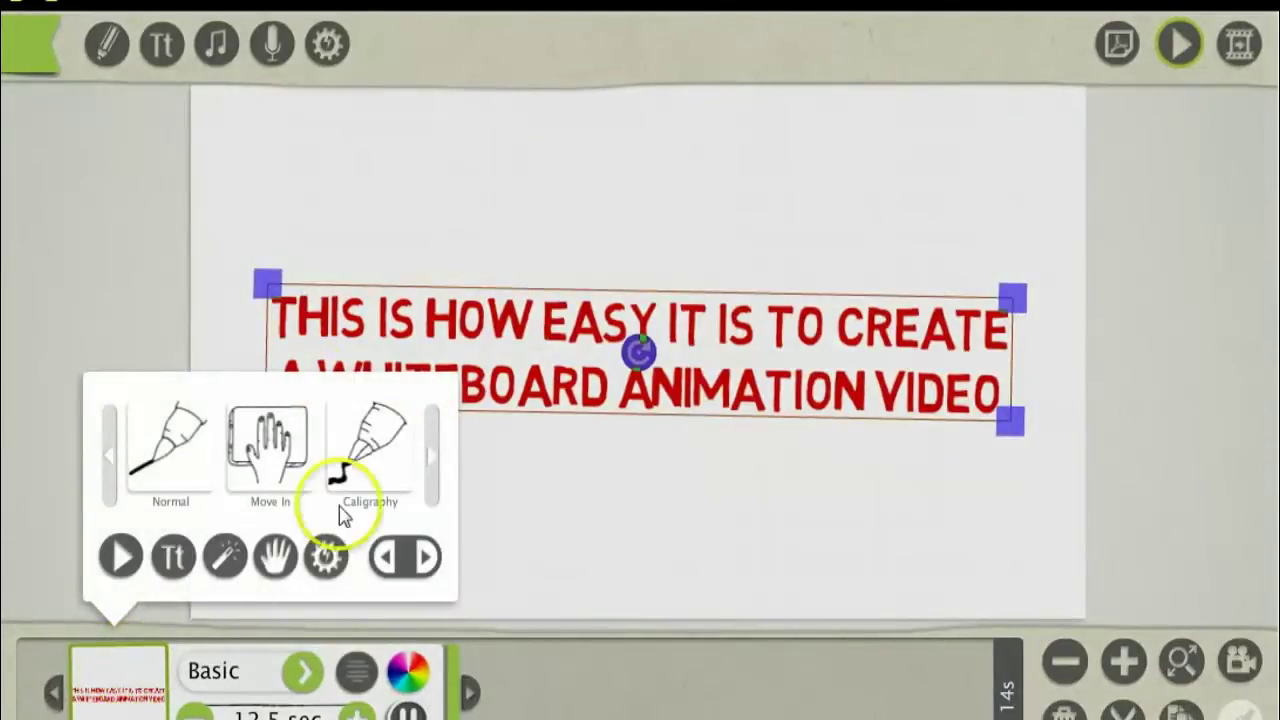
left_click(270, 460)
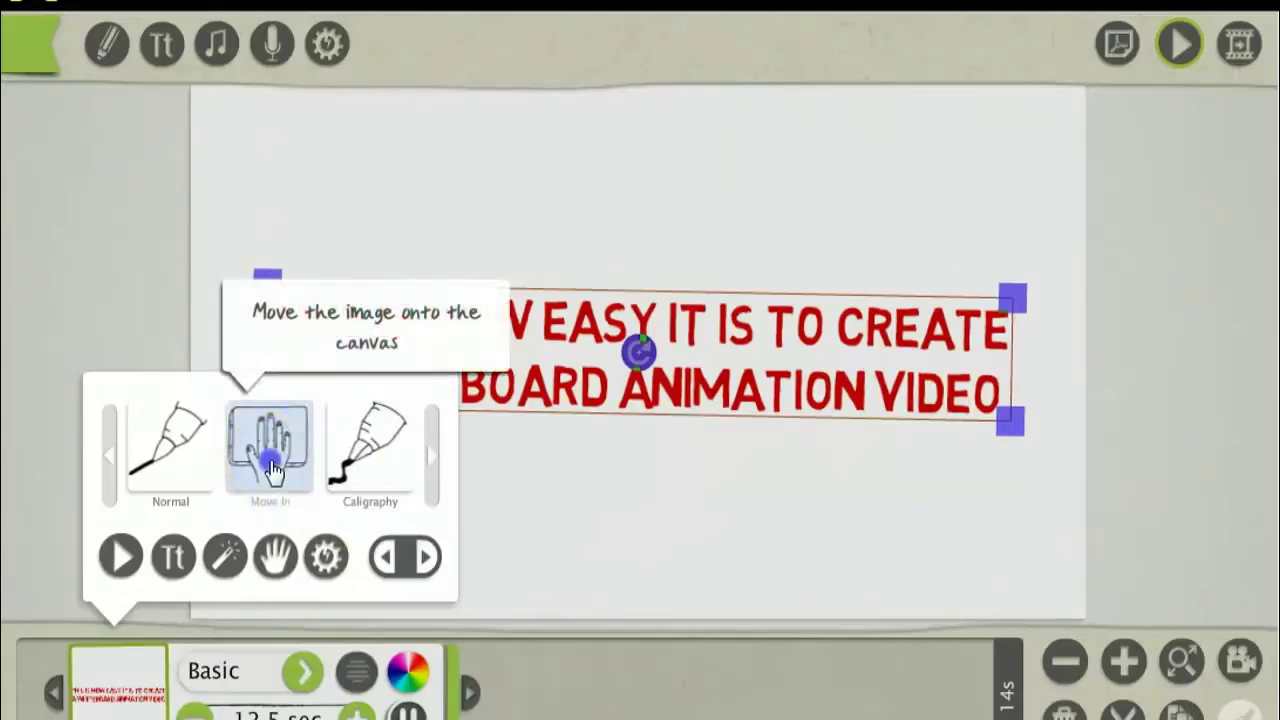
left_click(270, 462)
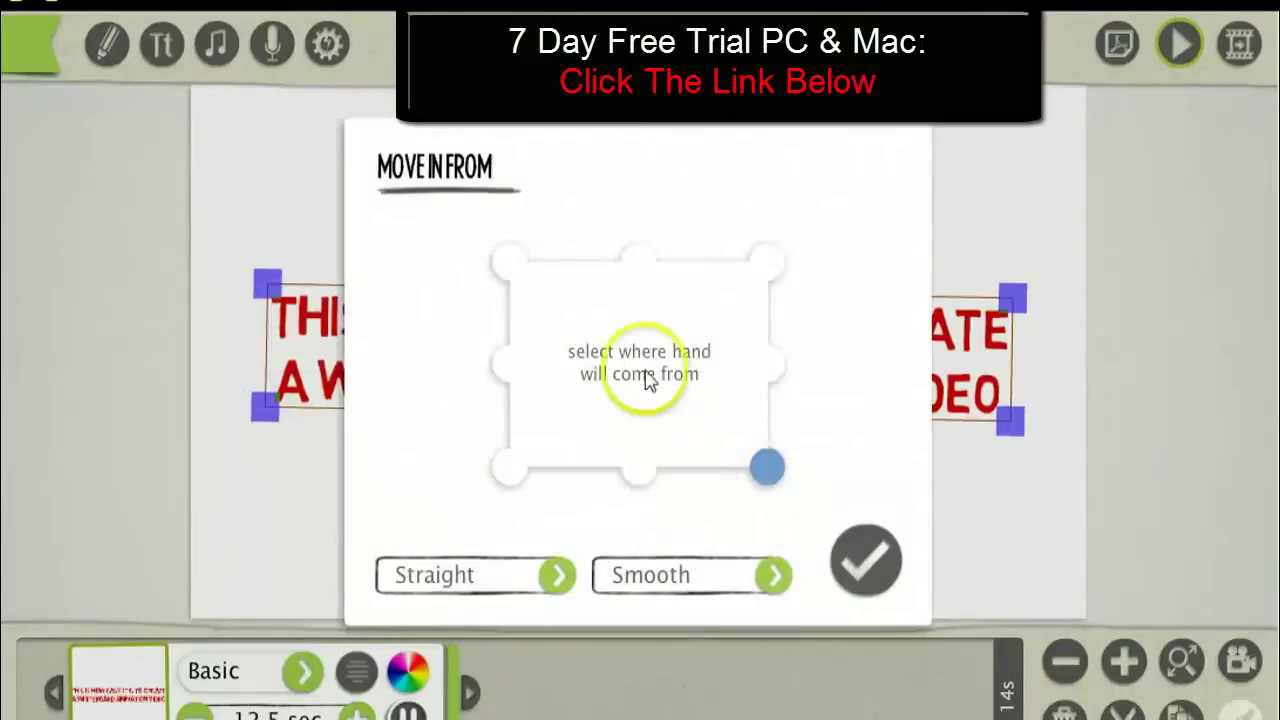
left_click(637, 478)
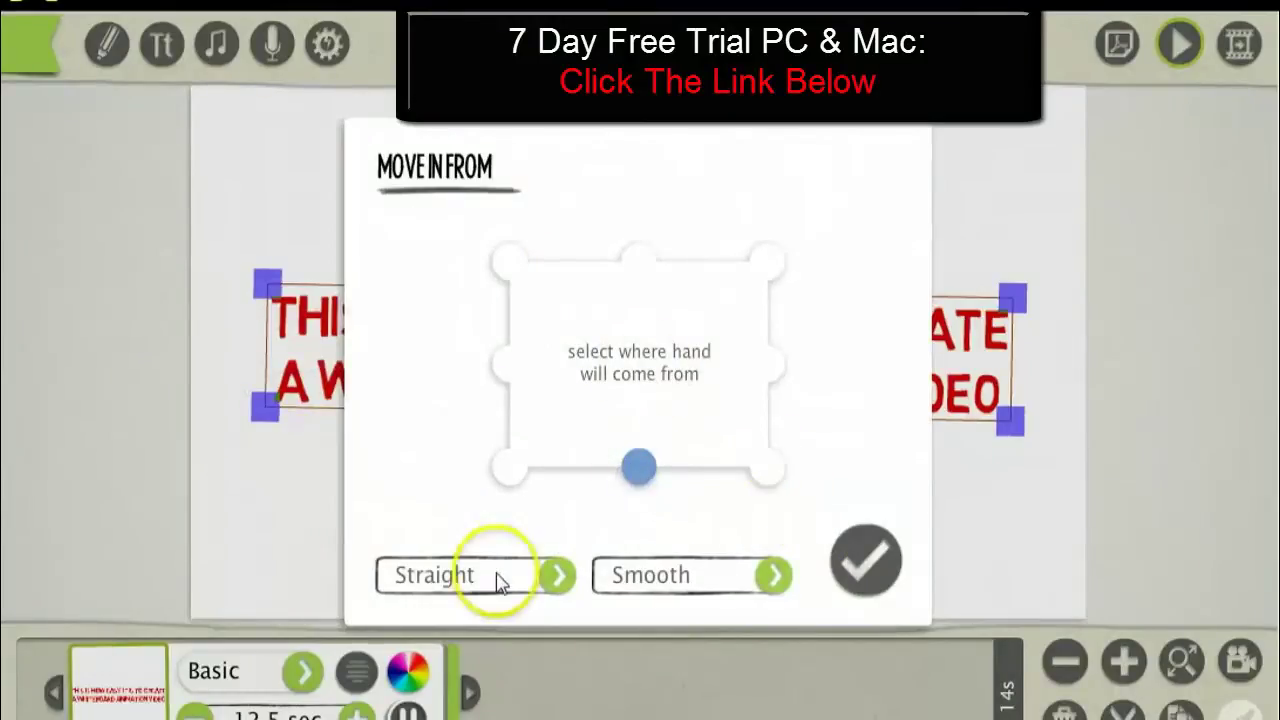
left_click(866, 560)
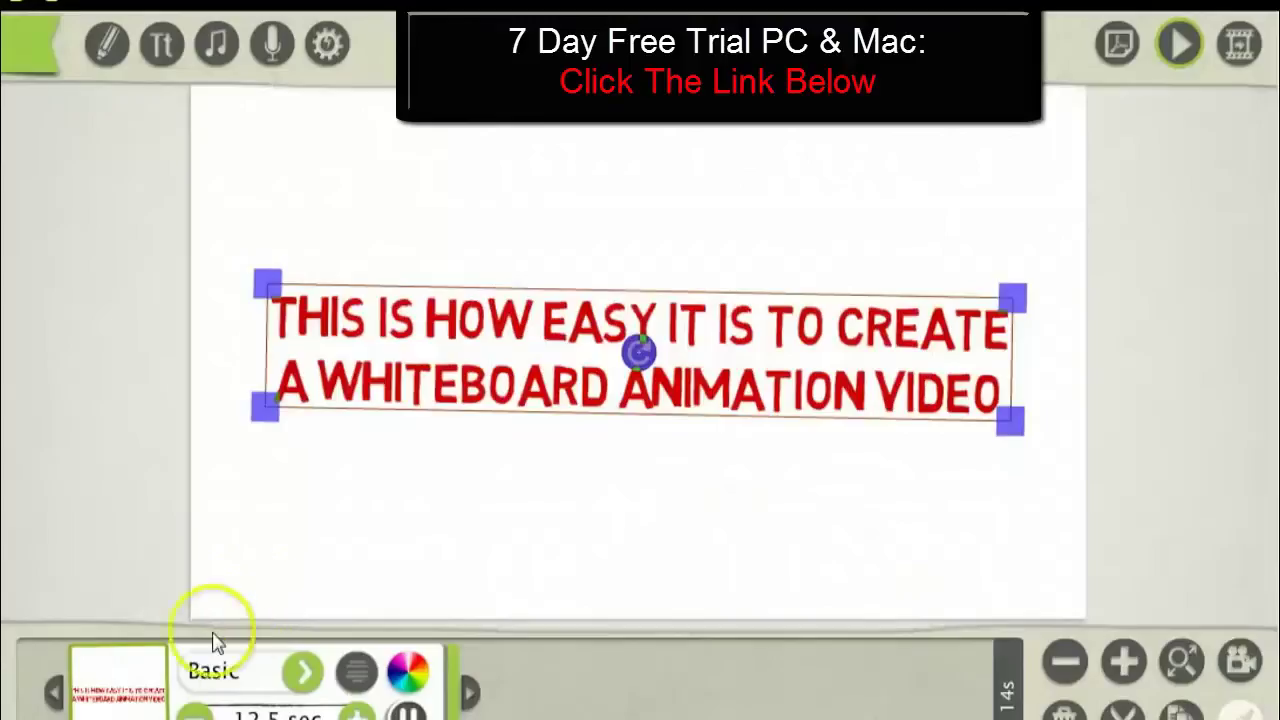
- Preview the text's Move In animation and stop the playback
left_click(131, 686)
left_click(120, 554)
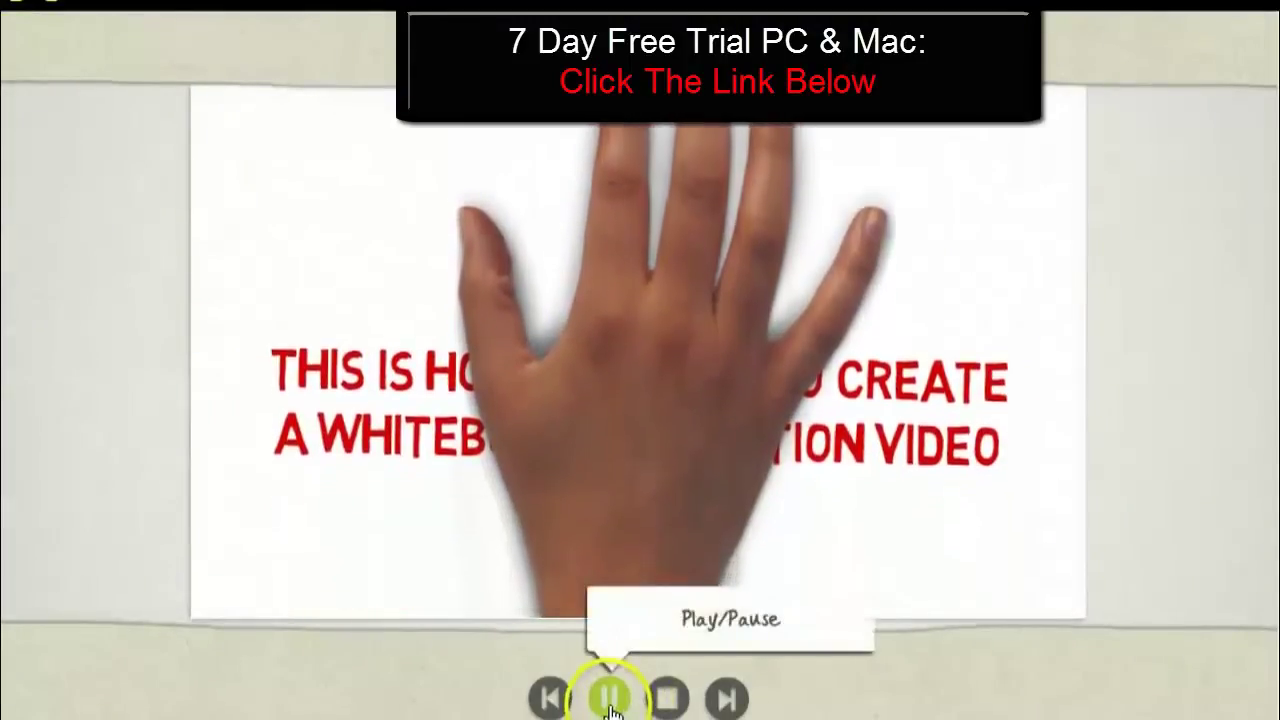
left_click(666, 696)
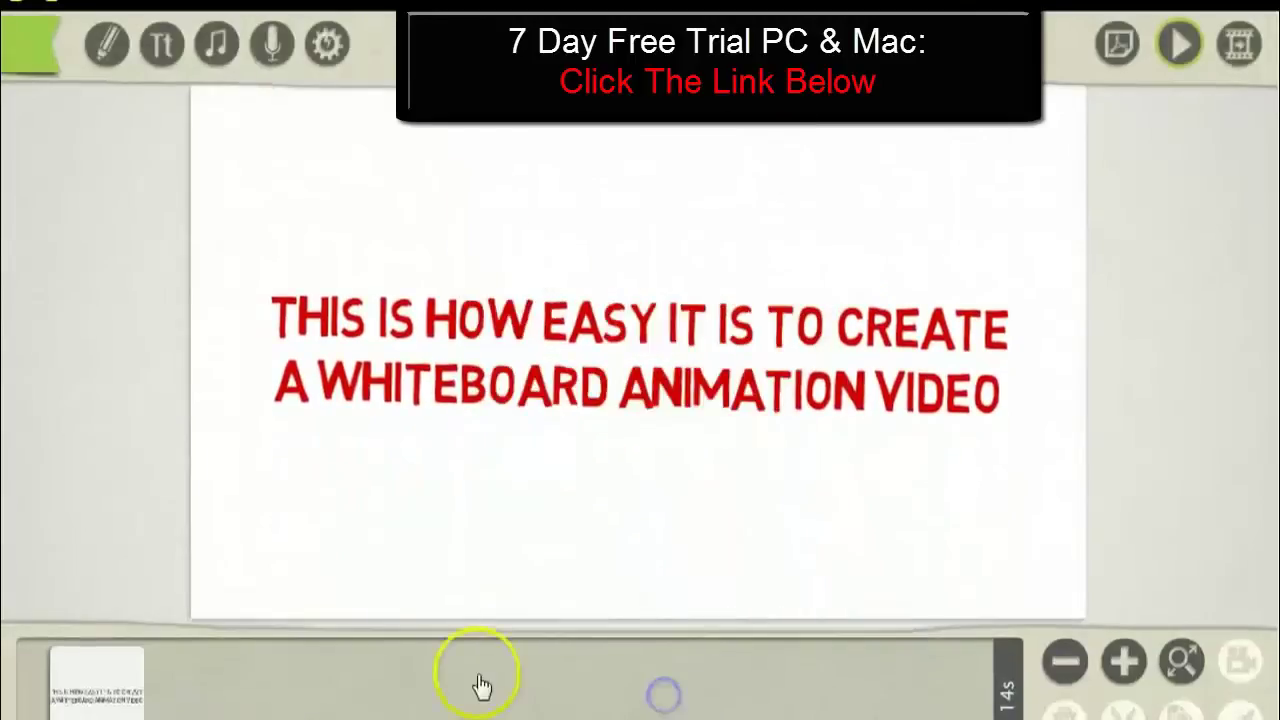
- Examine the other animation styles offered for the text element
left_click(102, 692)
left_click(108, 702)
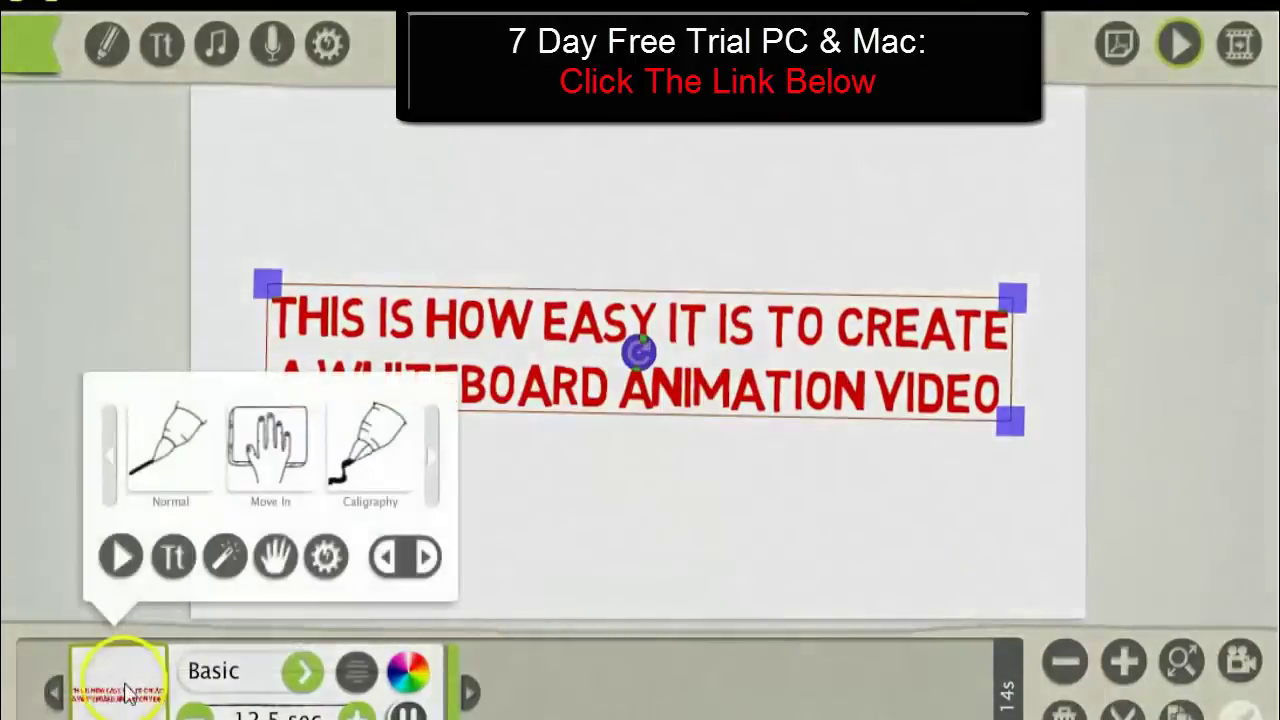
left_click(433, 472)
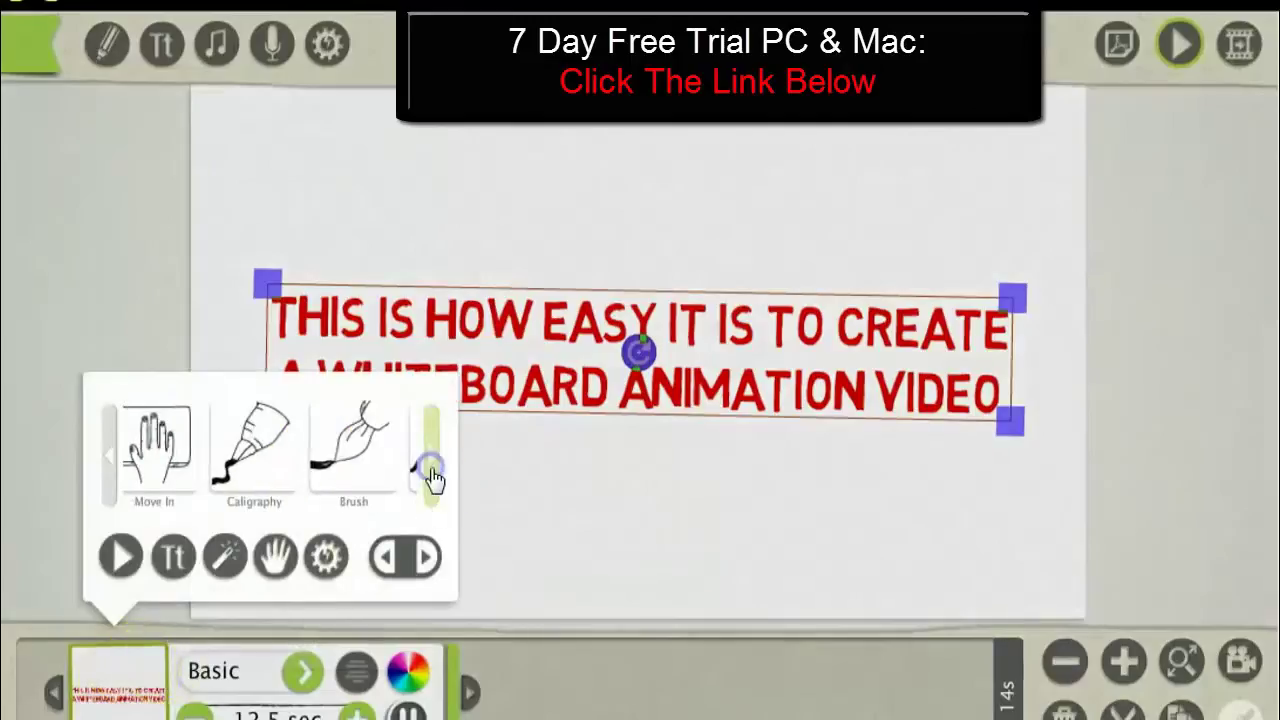
left_click(433, 472)
left_click(433, 472)
left_click(108, 468)
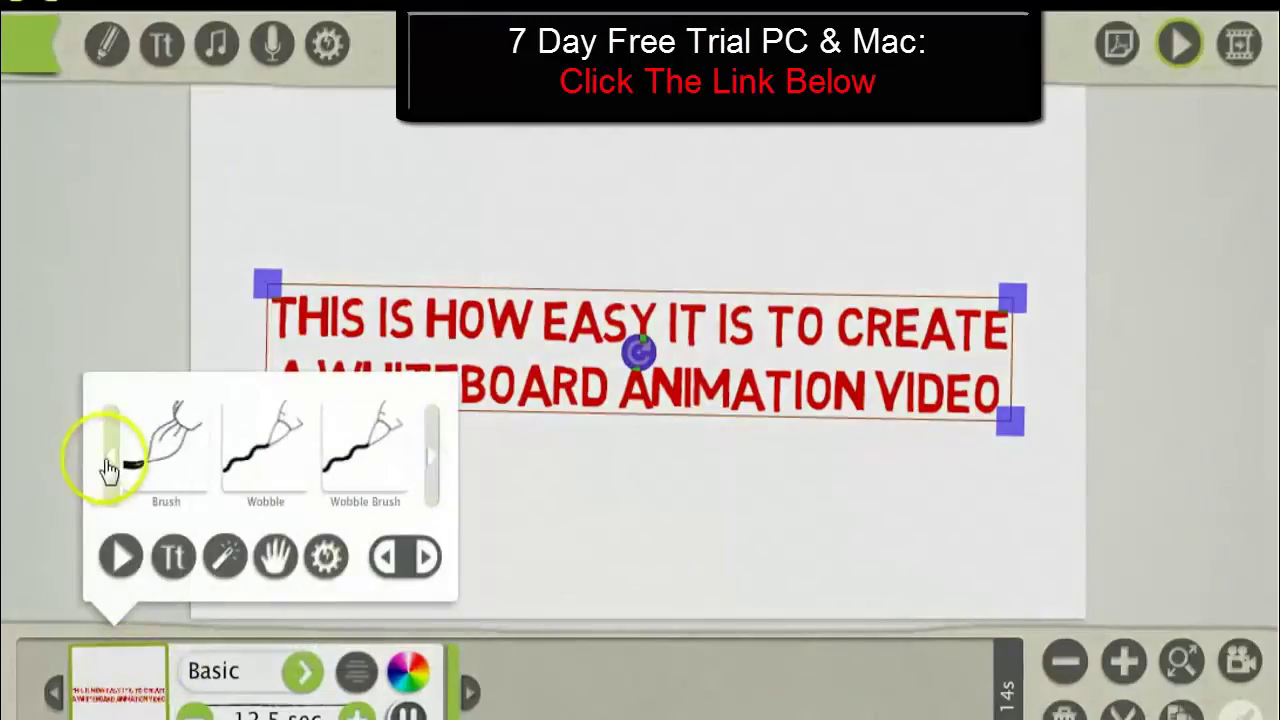
left_click(106, 476)
left_click(106, 476)
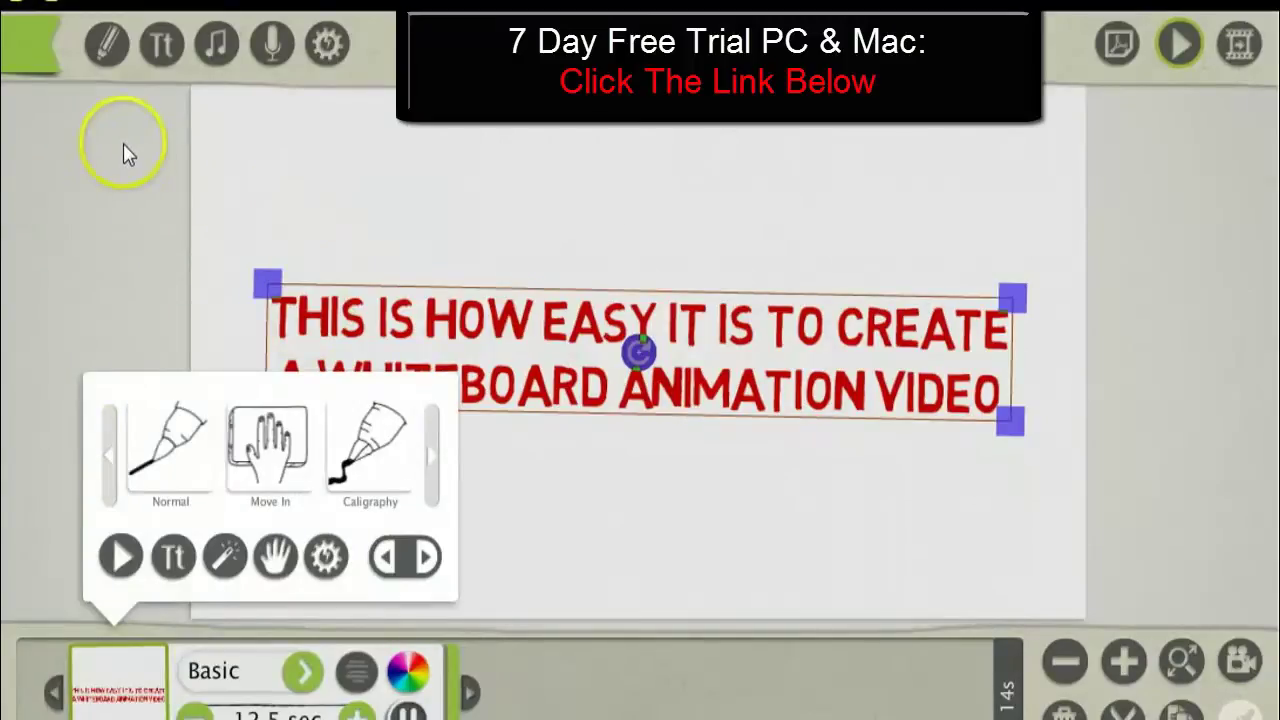
- Insert the Woods image from the library's Scenery folder
left_click(102, 57)
left_click(108, 51)
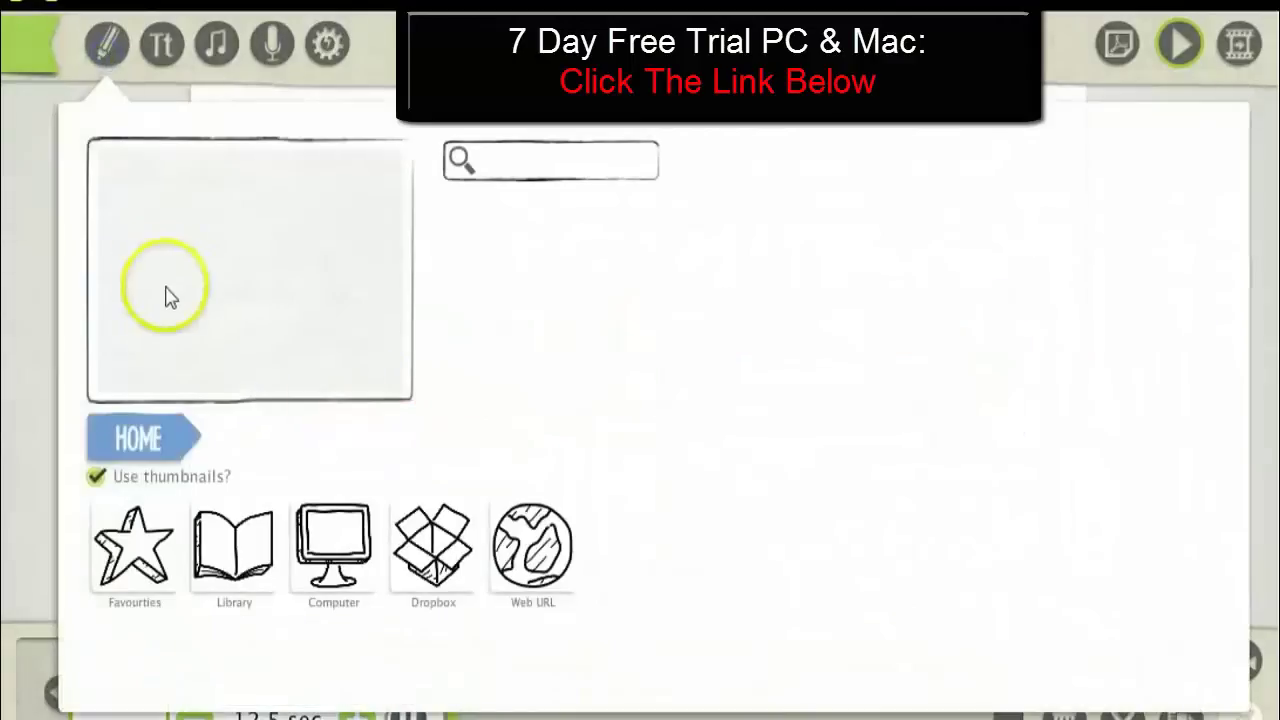
left_click(250, 590)
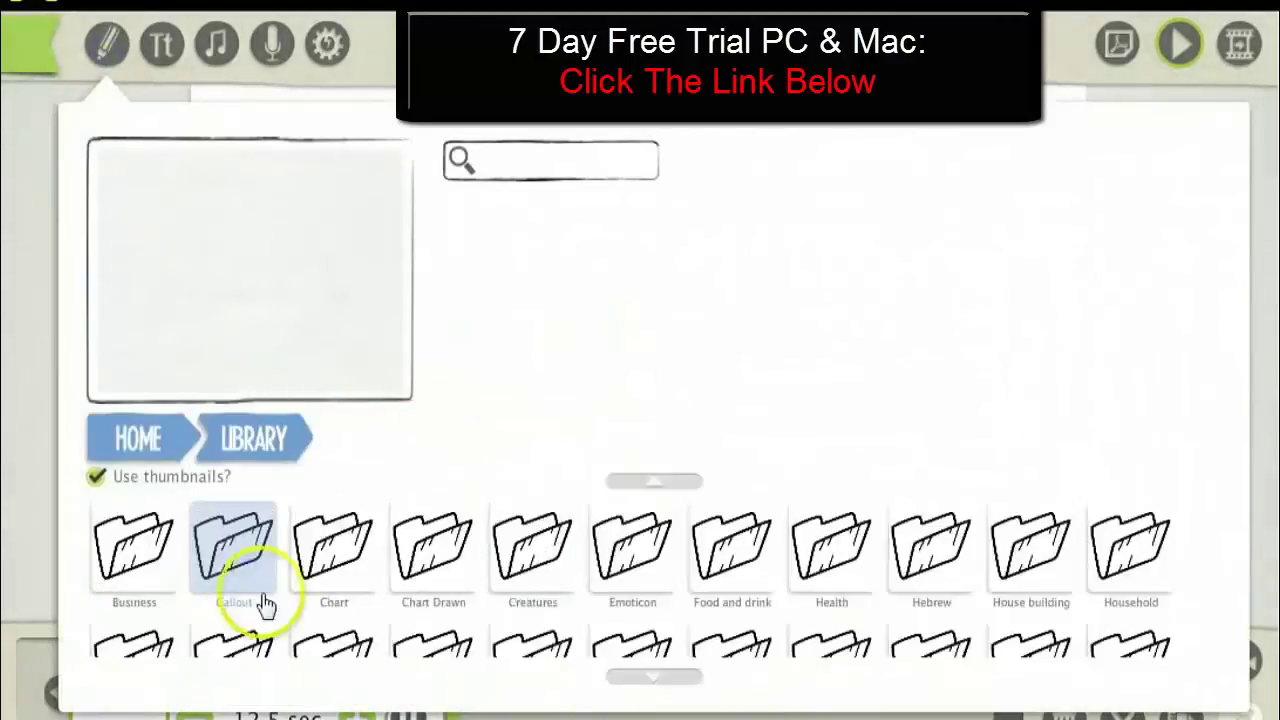
left_click(659, 684)
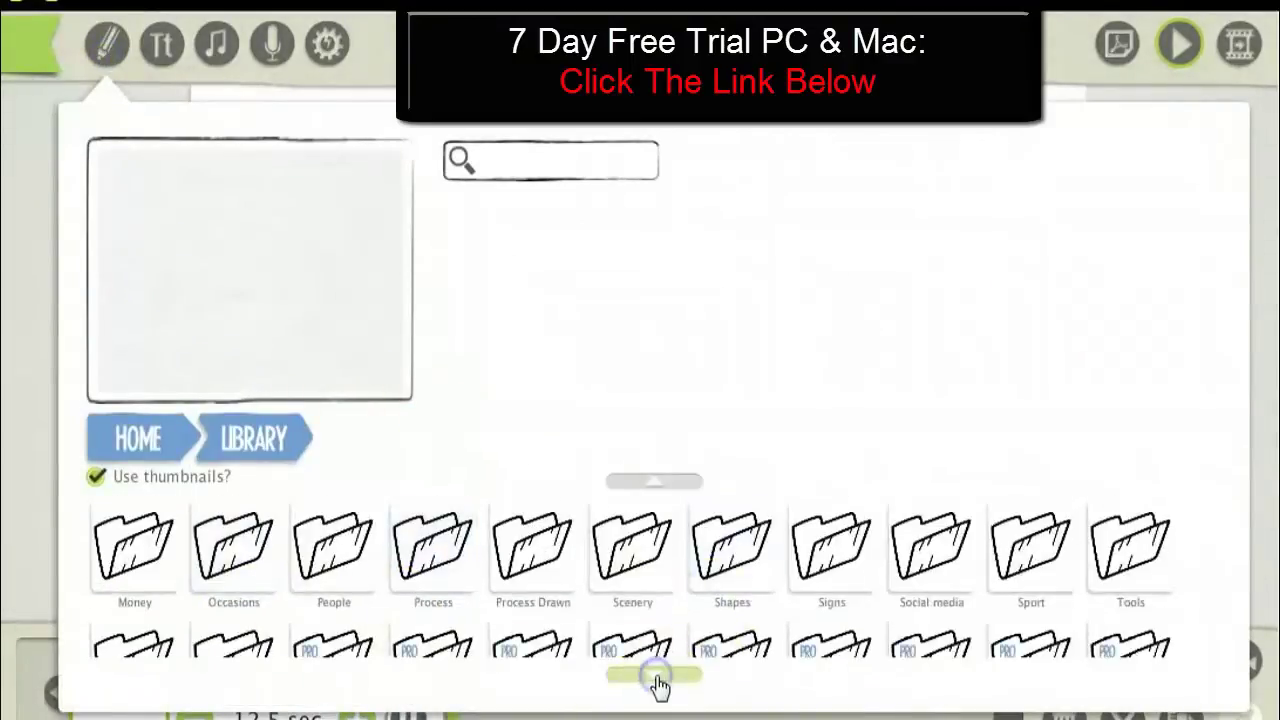
left_click(633, 545)
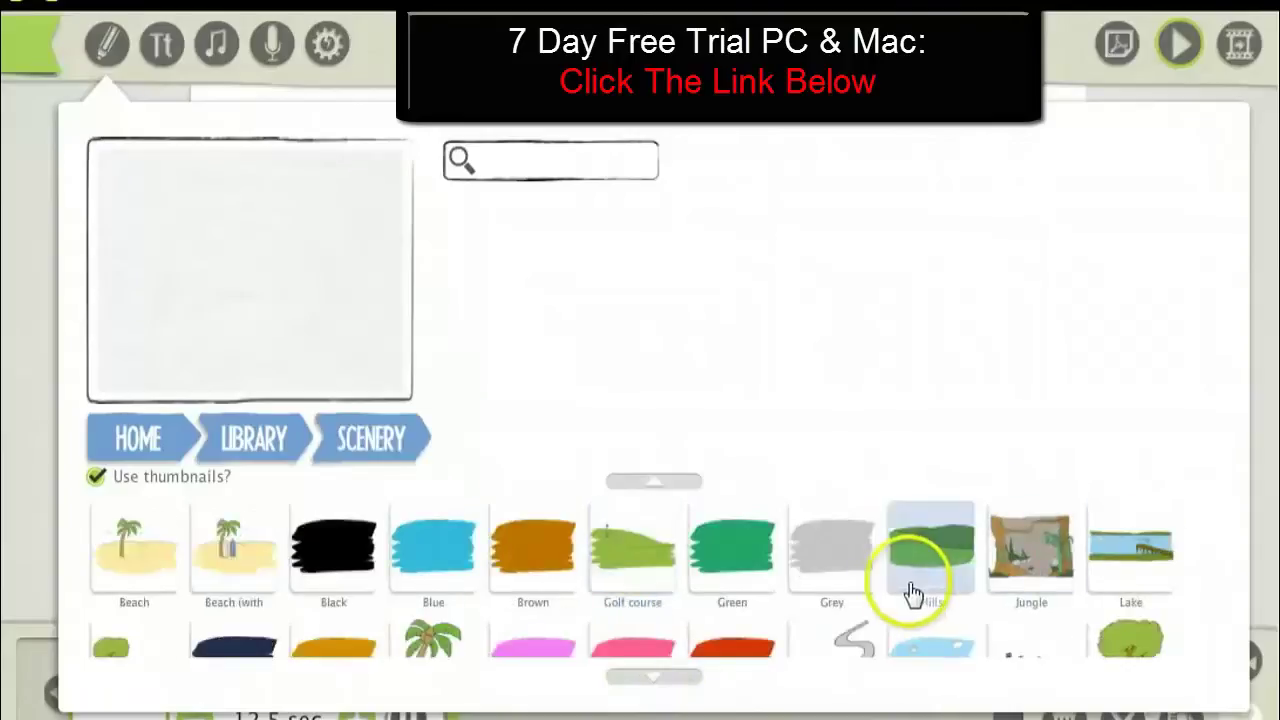
scroll(905, 590, "down", 3)
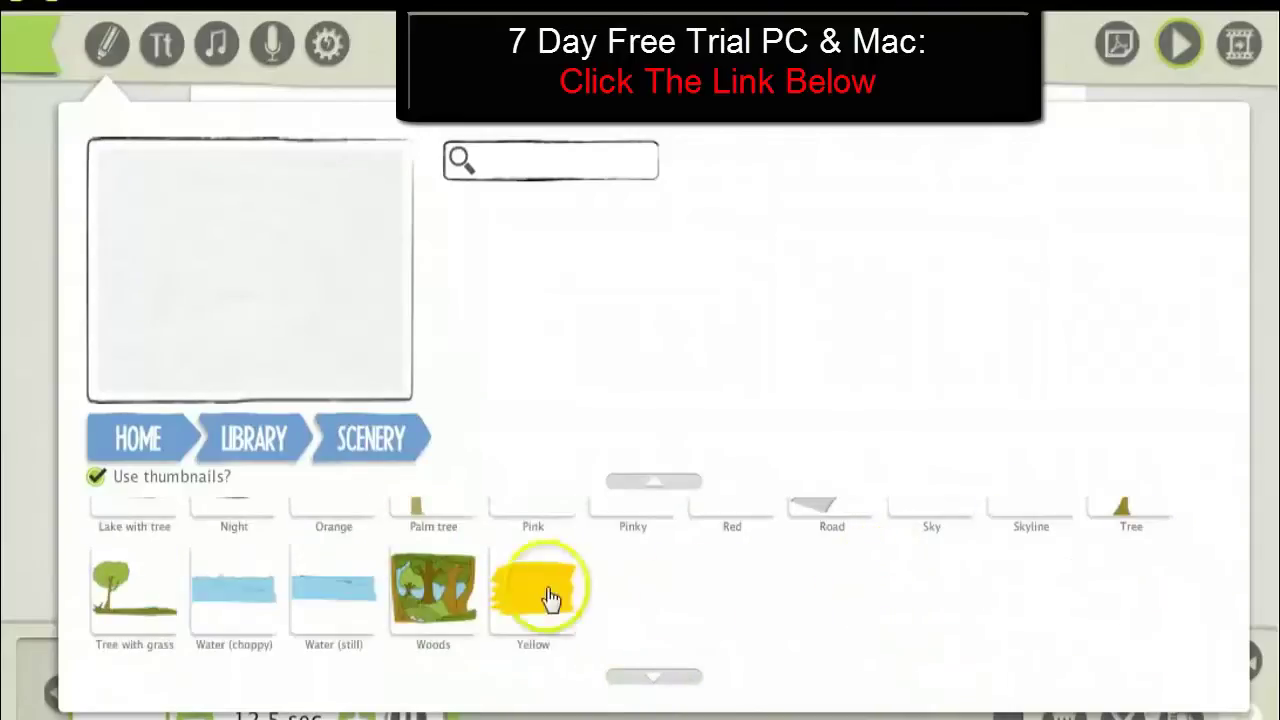
left_click(425, 593)
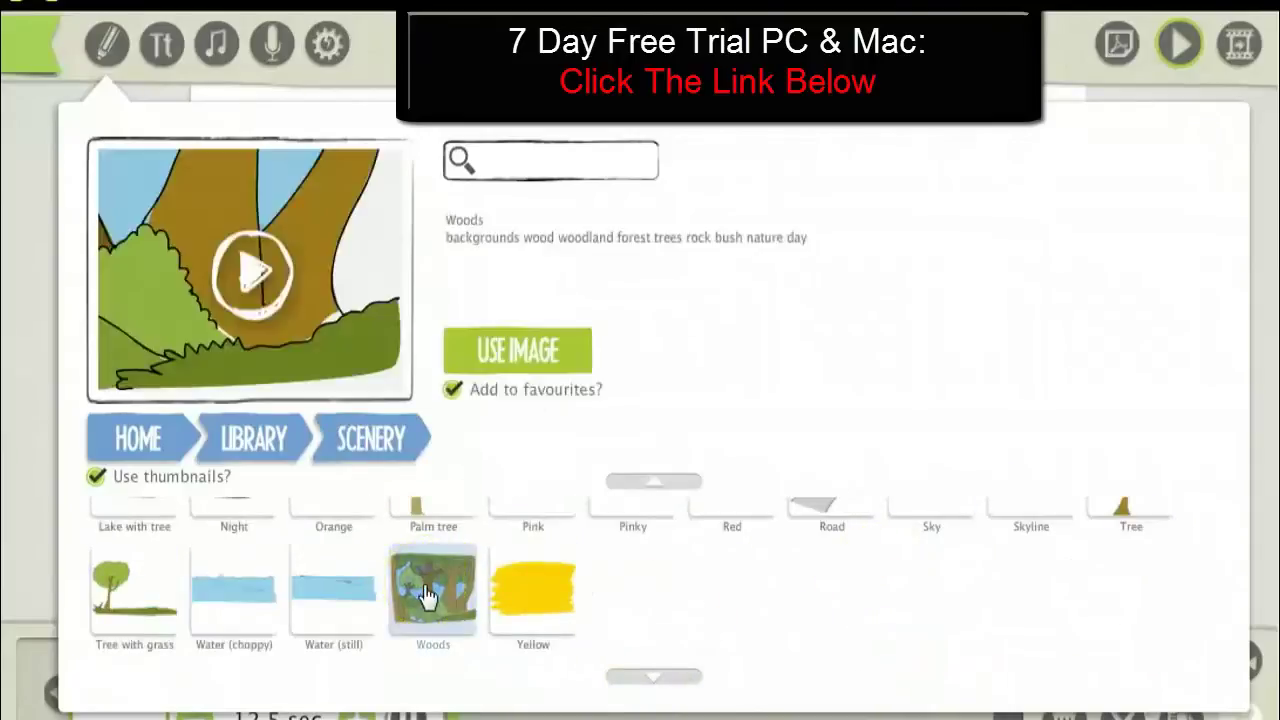
left_click(513, 352)
- Move the woods picture sideways so that it overlaps the right half of the text
left_click_drag(691, 414, 821, 394)
left_click_drag(757, 535, 605, 305)
left_click(600, 378)
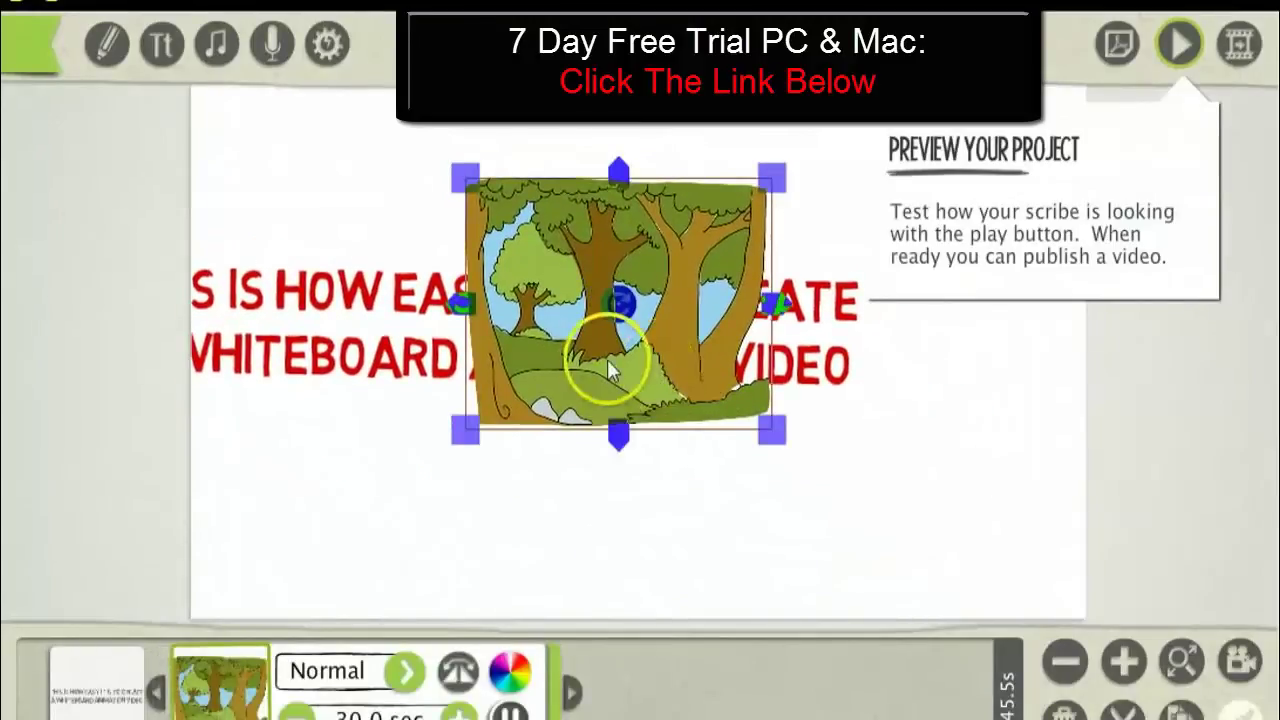
- Move the woods picture off the text to its lower right and frame it on a blank canvas area away from the text
left_click_drag(557, 280, 917, 416)
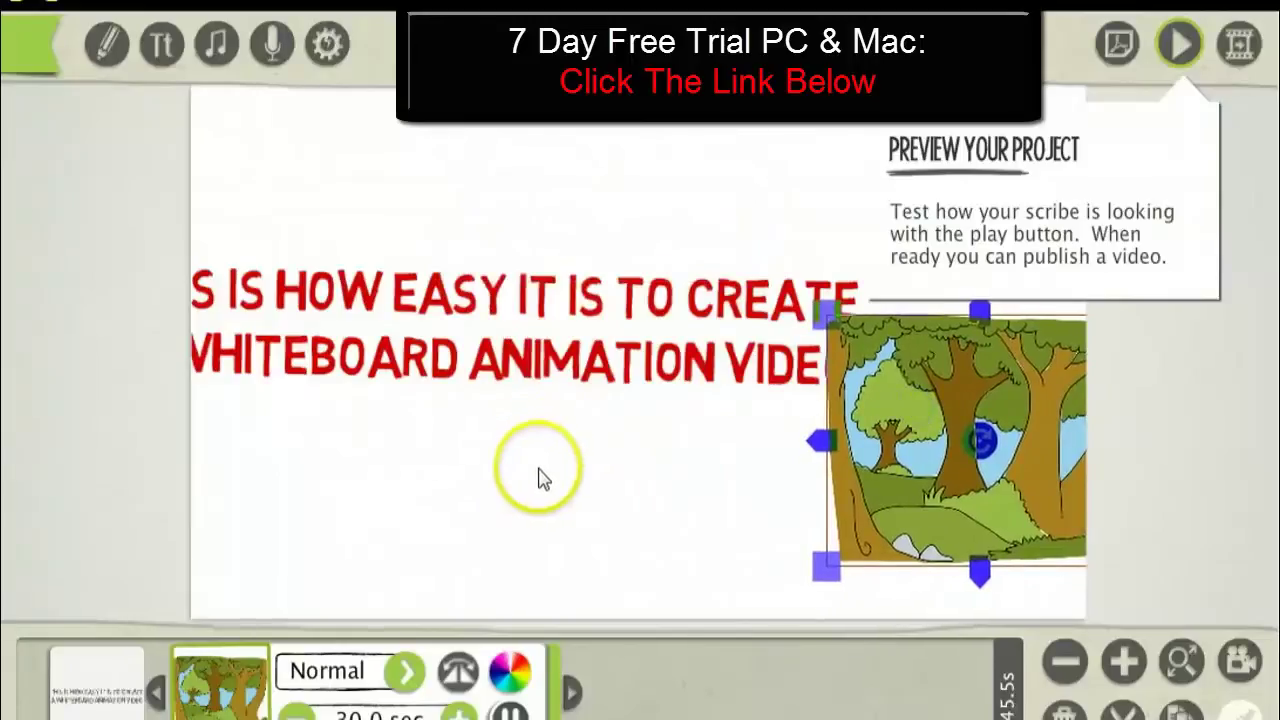
left_click(581, 481)
mouse_move(583, 488)
left_mouse_down()
mouse_move(409, 363)
mouse_move(280, 294)
left_mouse_up()
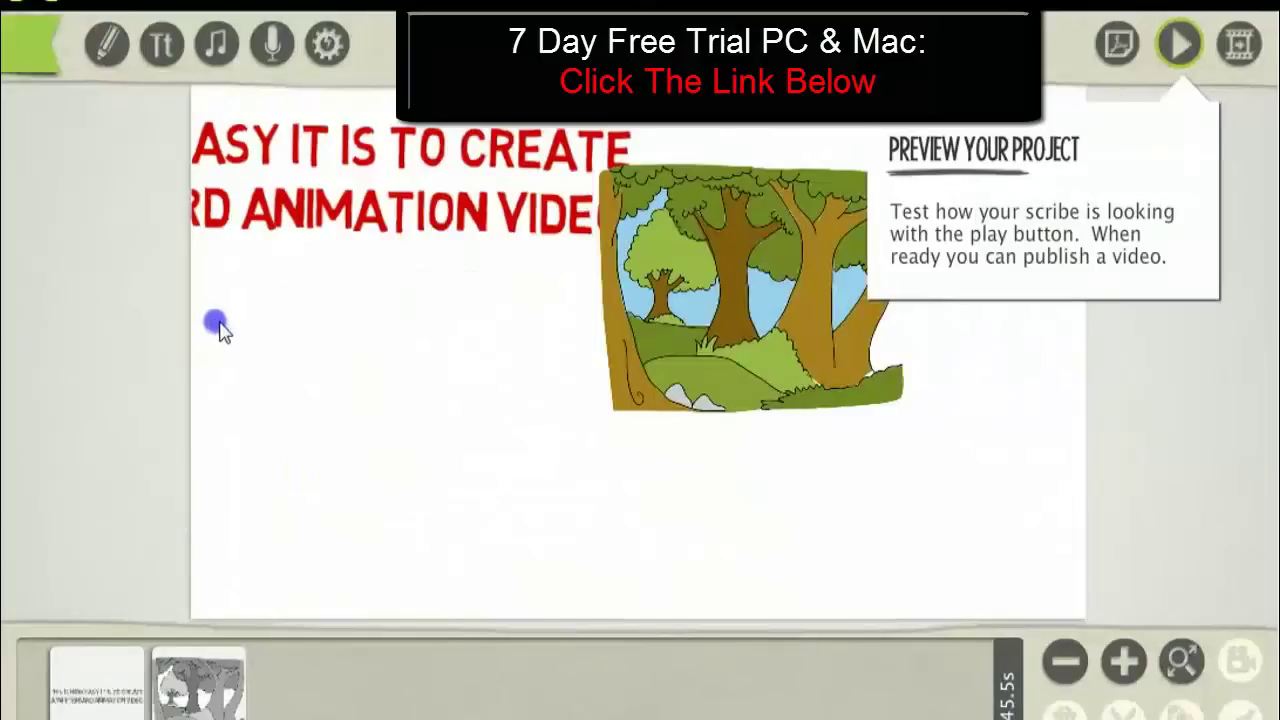
left_click_drag(551, 480, 280, 391)
left_click_drag(443, 485, 383, 389)
- Enlarge and stretch the woods picture until it nearly fills the visible canvas as a background
left_click(430, 166)
left_click_drag(475, 175, 594, 366)
left_click_drag(709, 429, 814, 513)
left_click_drag(821, 306, 908, 313)
left_click_drag(790, 390, 780, 378)
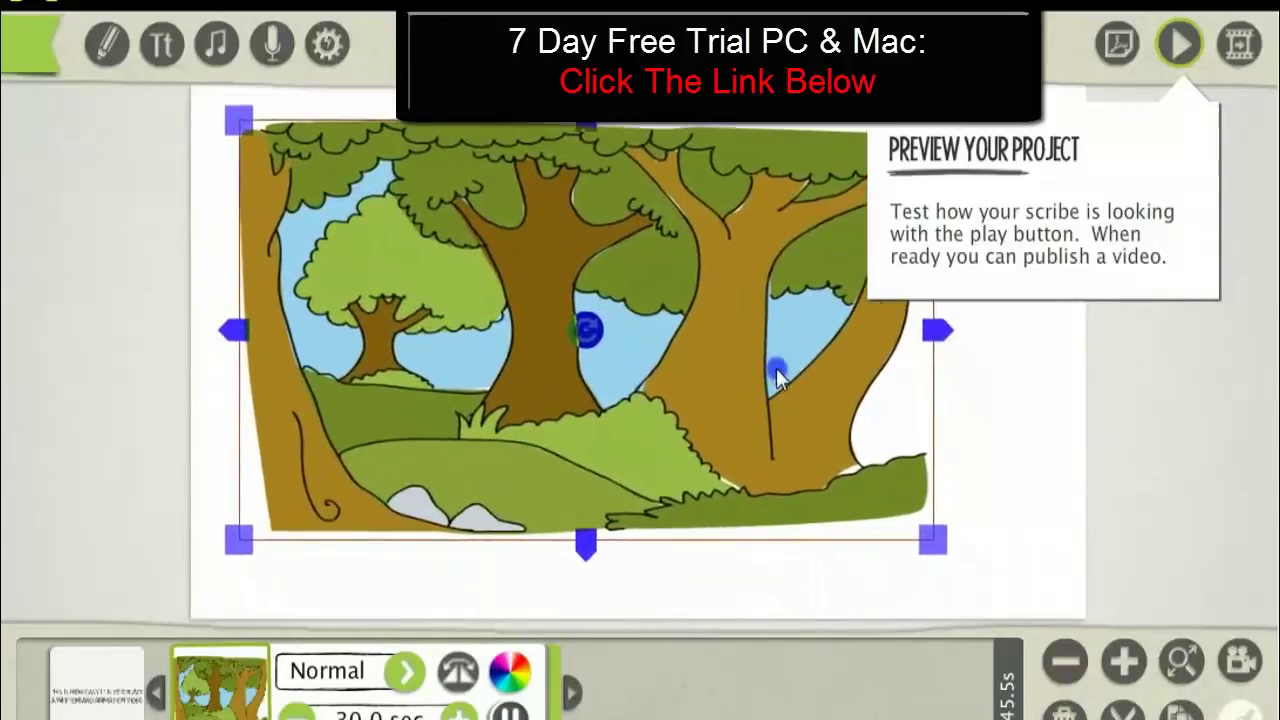
left_click_drag(586, 545, 587, 574)
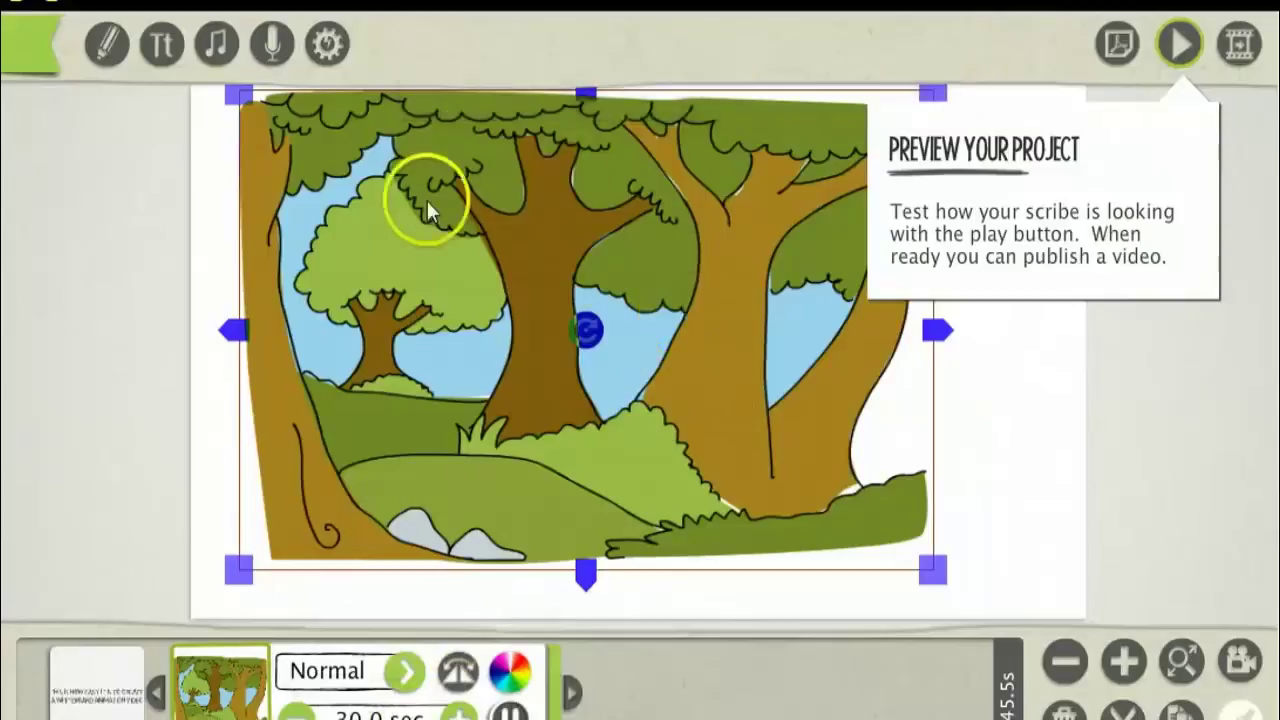
left_click_drag(935, 330, 1035, 341)
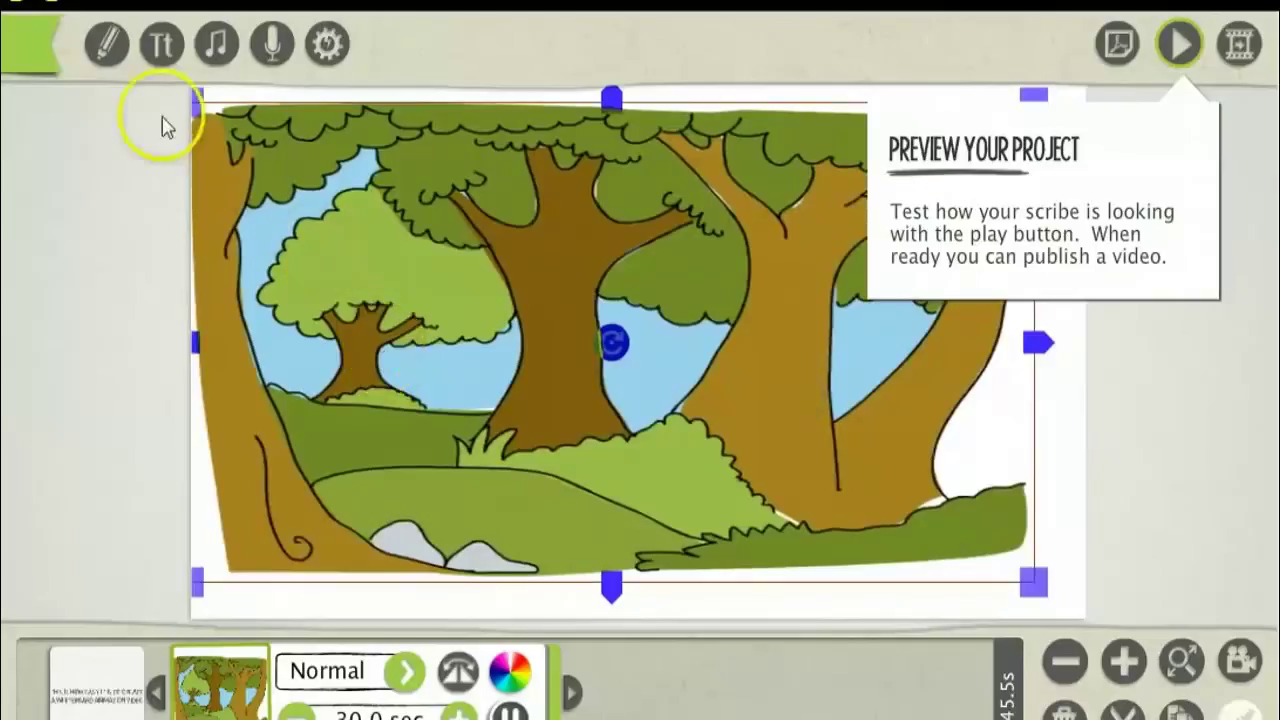
- Insert the Beach image from the library's Scenery folder
left_click(110, 60)
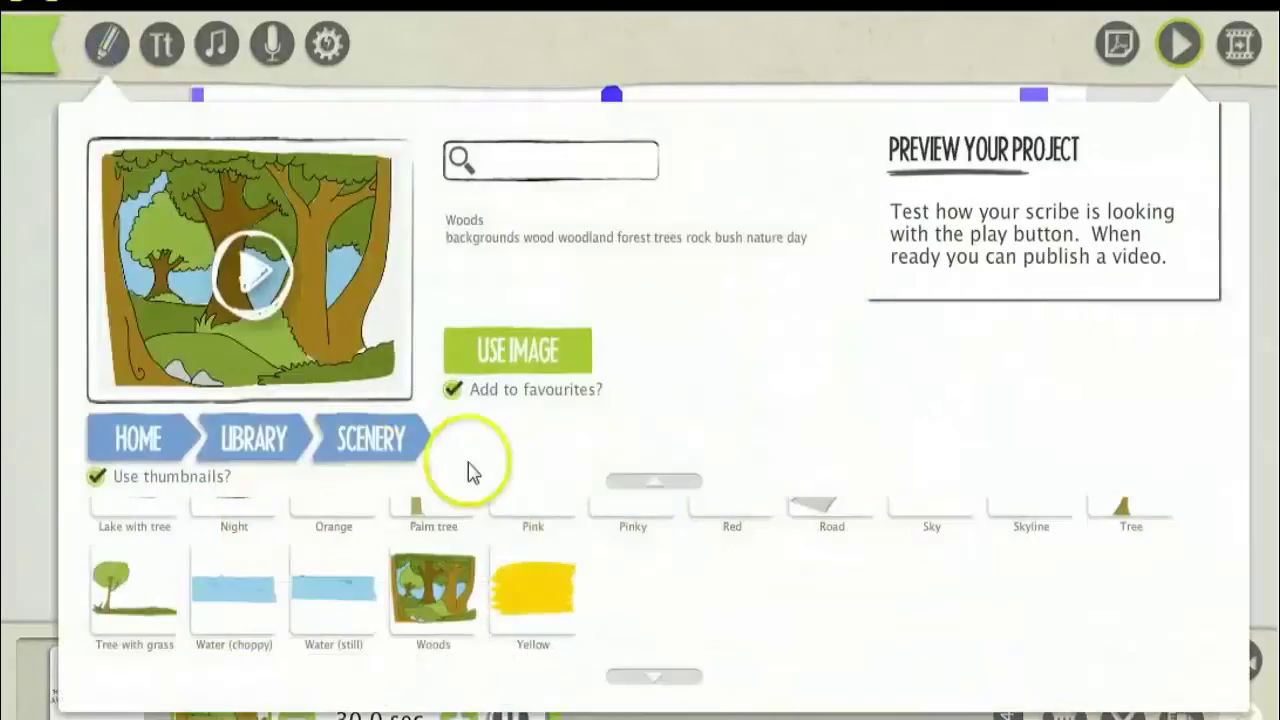
scroll(707, 648, "up", 2)
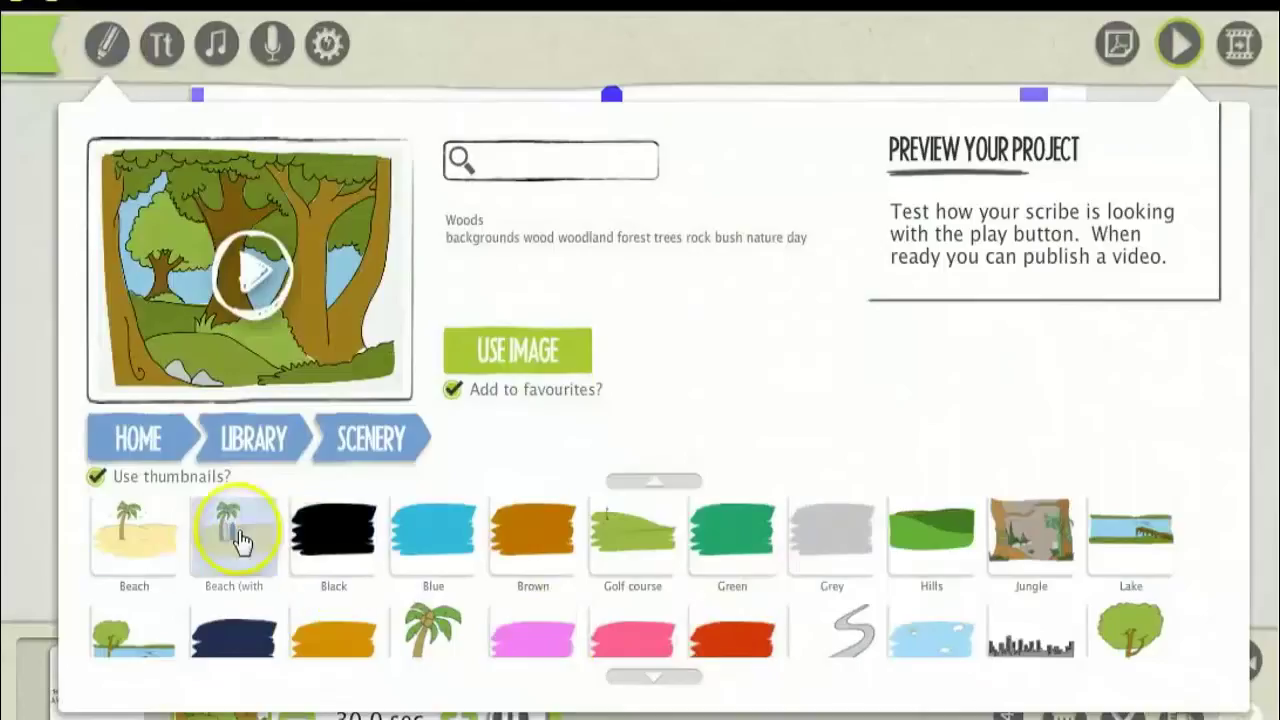
left_click(140, 543)
left_click(528, 349)
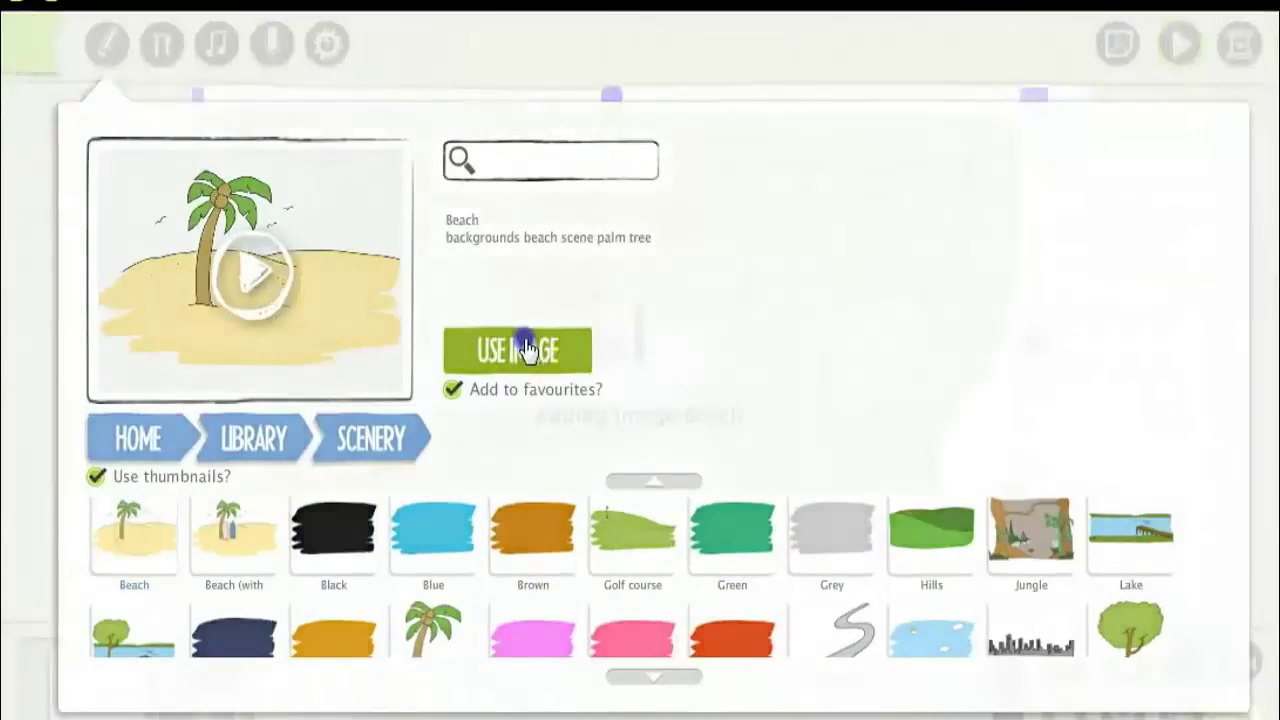
- Place the beach picture over the lower left part of the woods and widen it across the foreground
left_click_drag(737, 400, 540, 488)
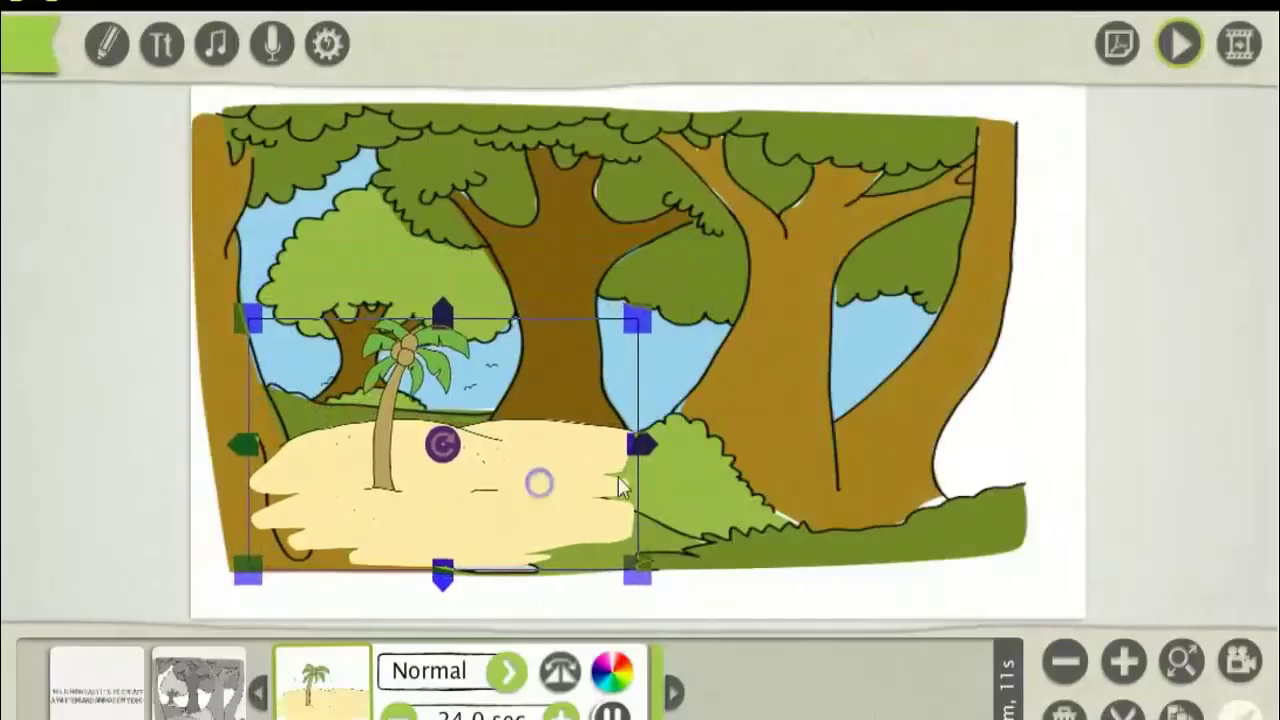
left_click_drag(645, 455, 720, 457)
left_click_drag(600, 477, 658, 478)
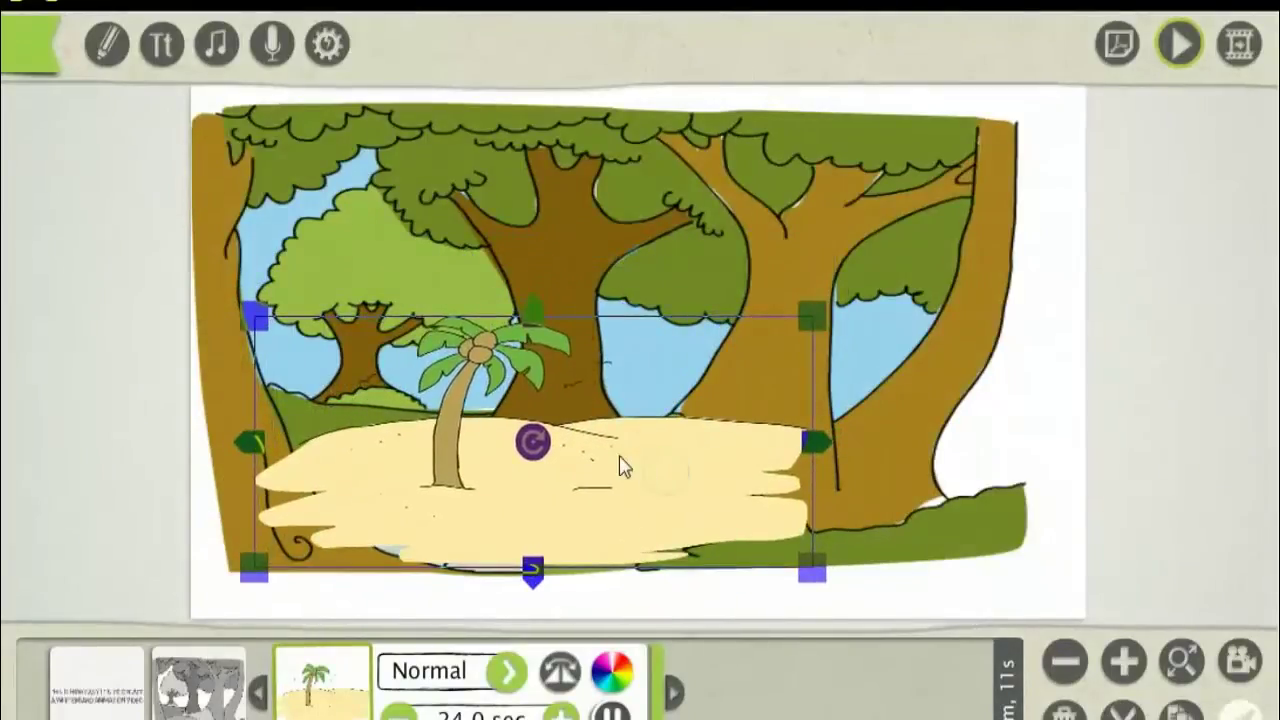
- Set the camera position of the woods element to the current view
left_click(205, 700)
left_click(633, 622)
left_click(1203, 656)
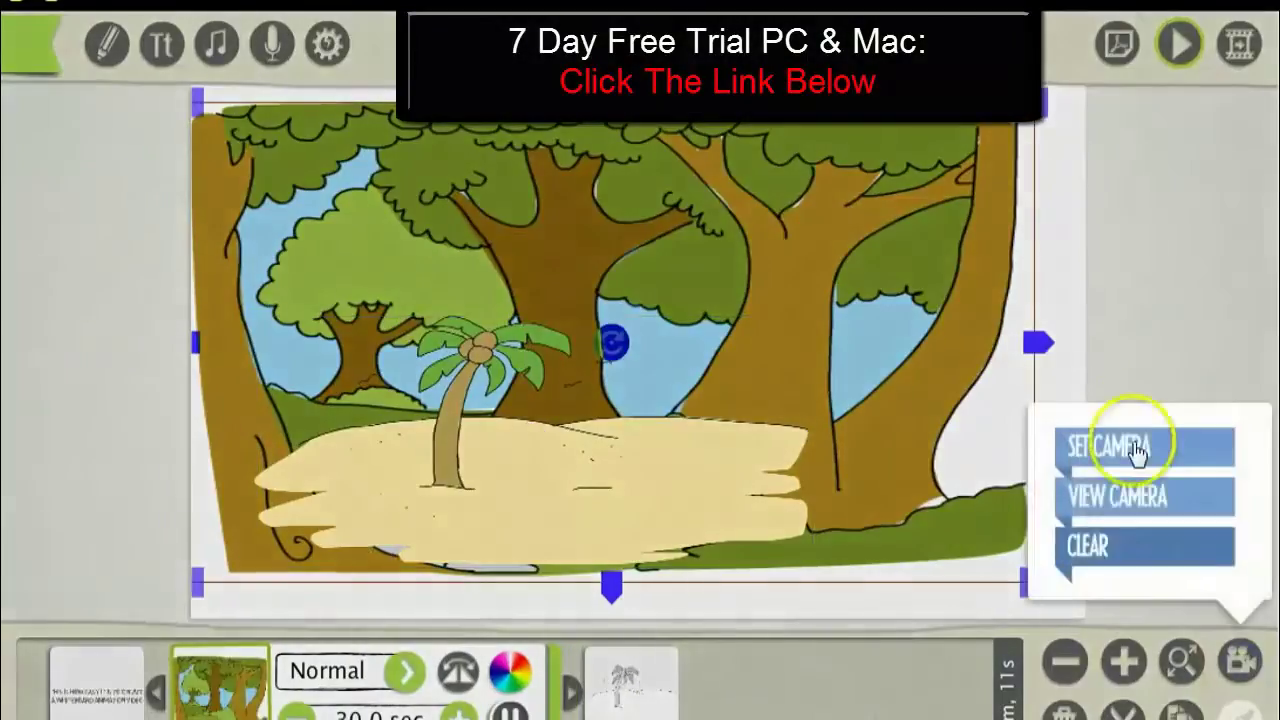
left_click(1106, 449)
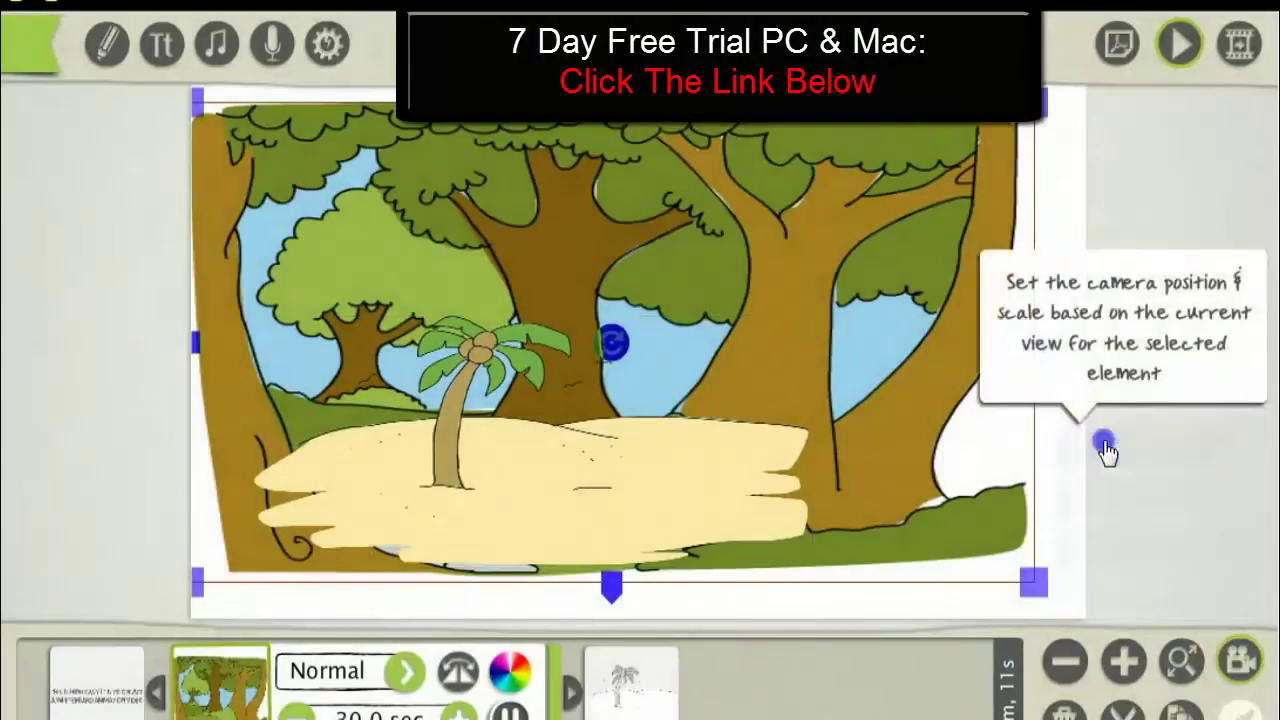
- Set the beach element's camera position to the current view and keep the beach element selected
left_click(656, 712)
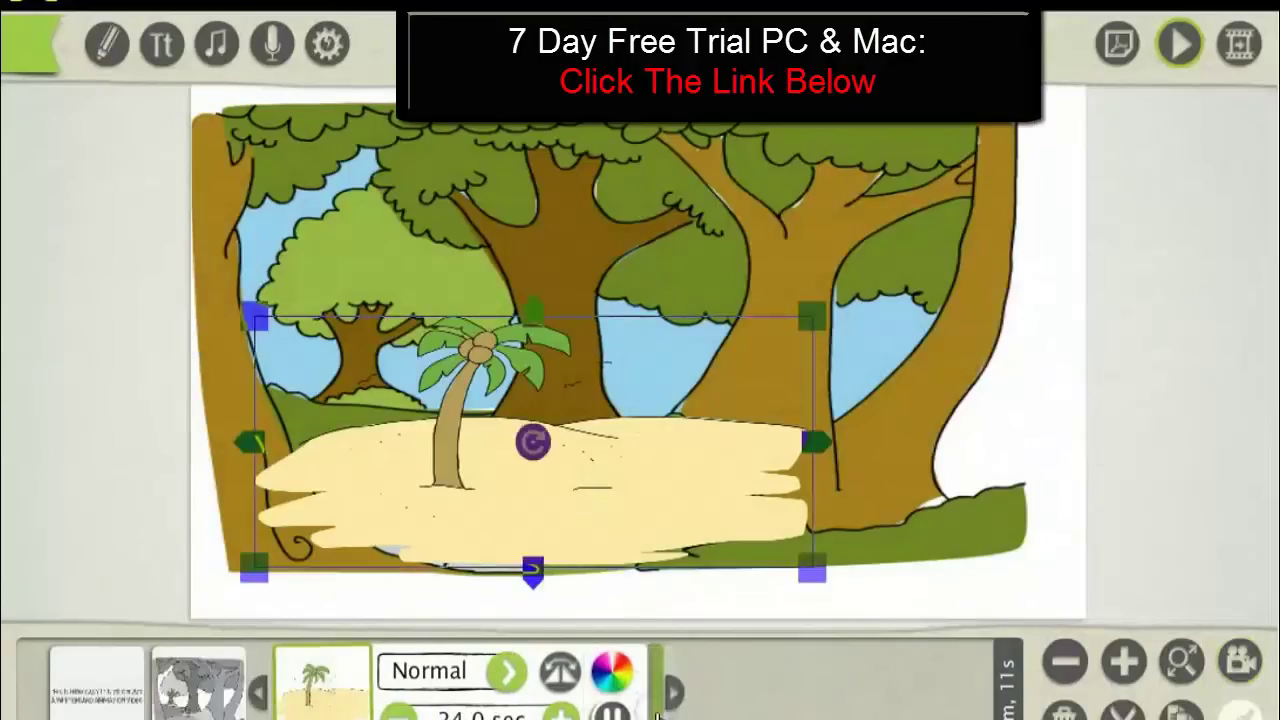
left_click(1237, 657)
left_click(1086, 449)
left_click(363, 706)
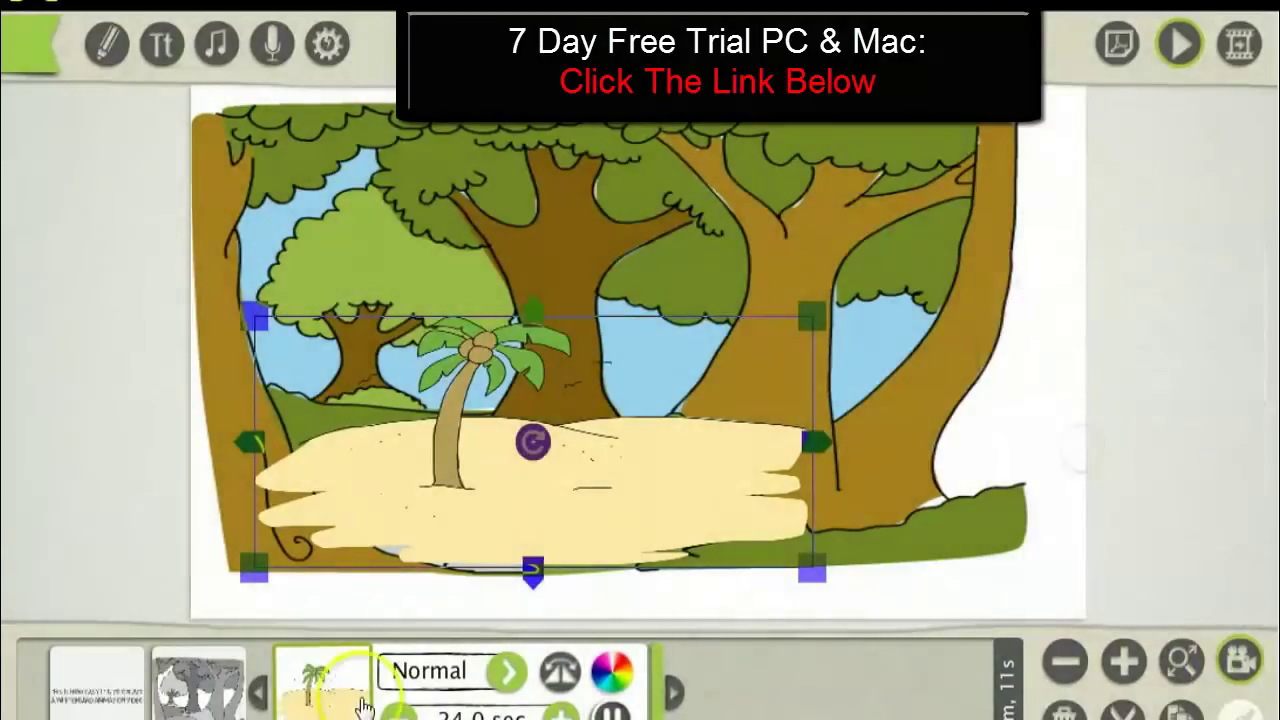
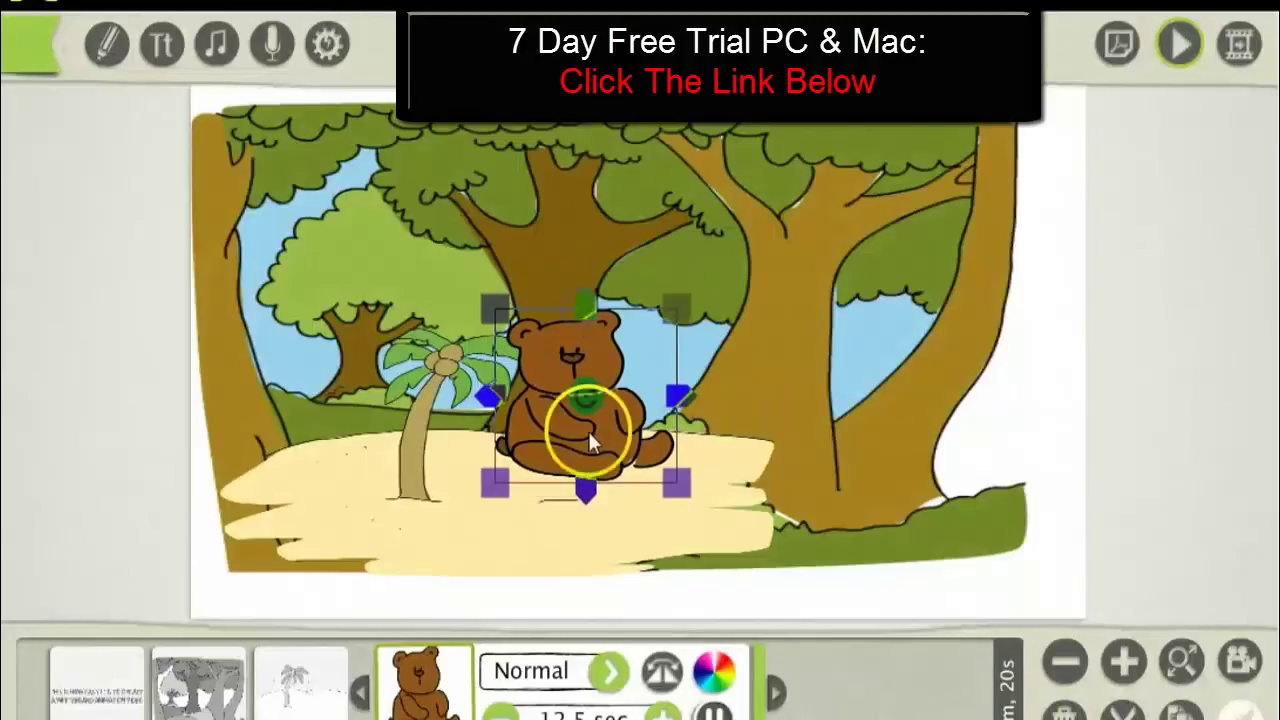
- Move the bear down onto the sand beside the palm tree
left_click_drag(590, 435, 545, 486)
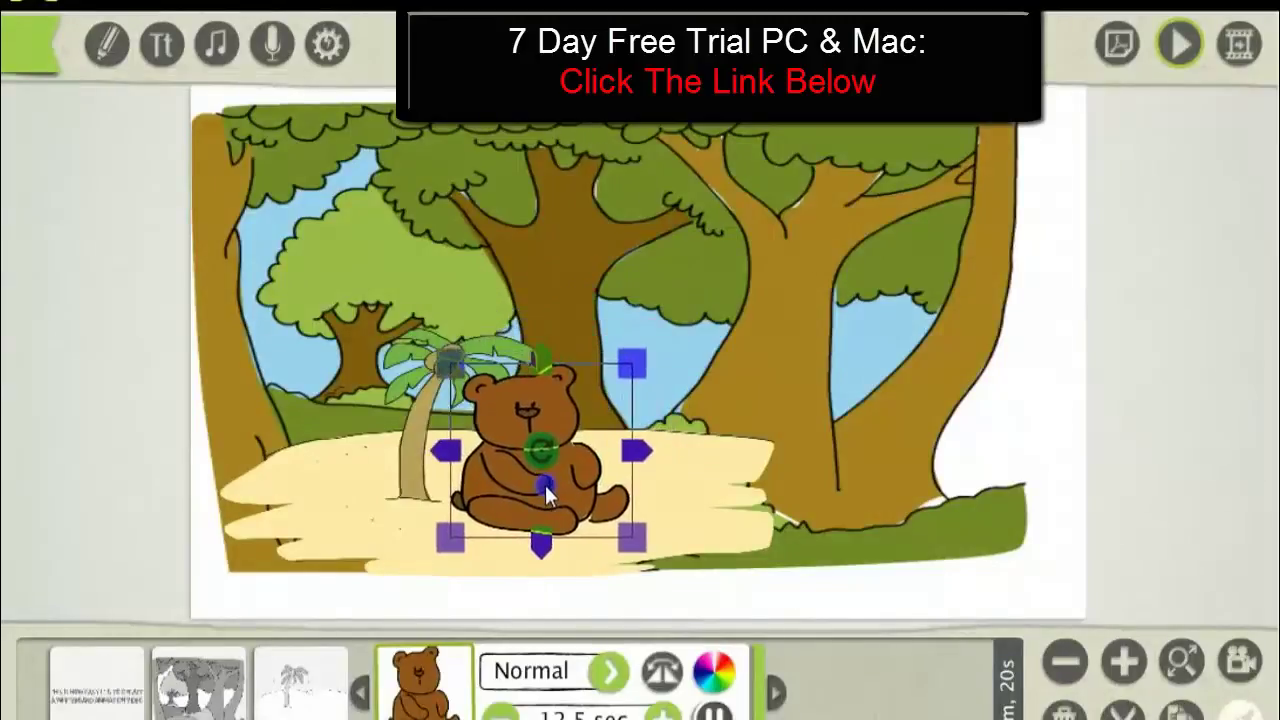
- Insert the Cat image from the library's Creatures folder and place it, reduced in height, on the sand beside the bear
left_click(109, 55)
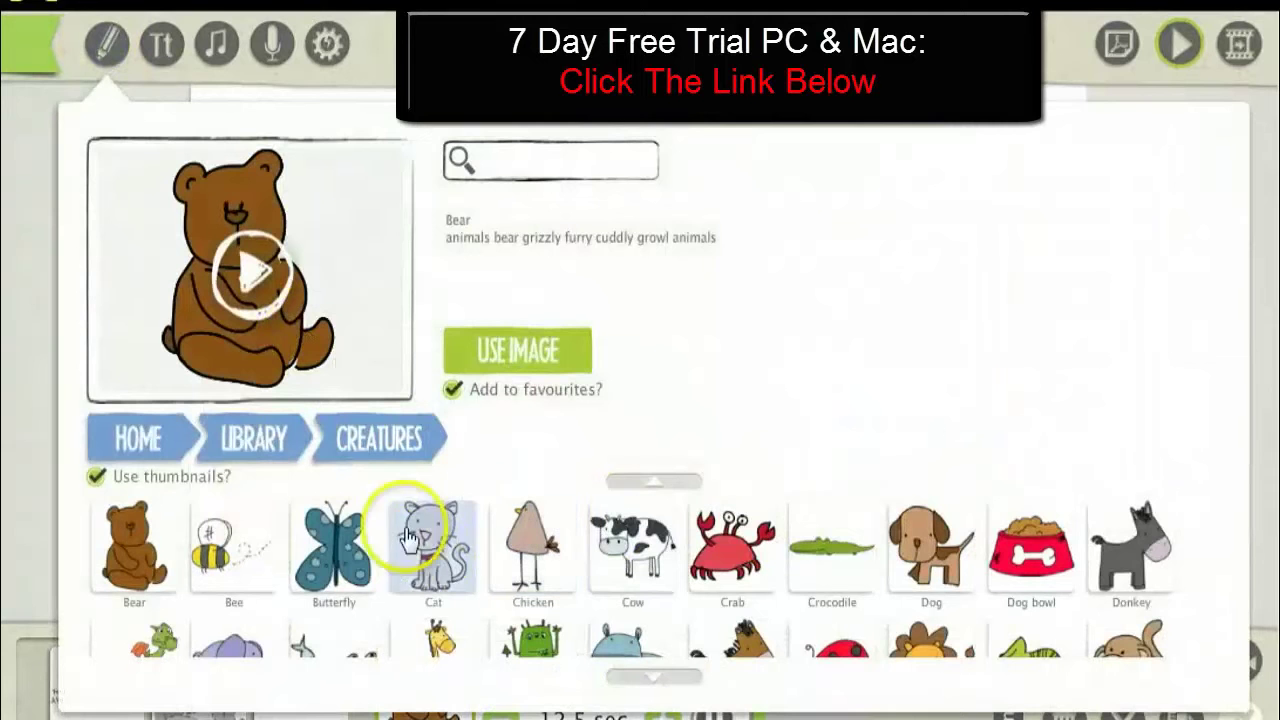
left_click(434, 565)
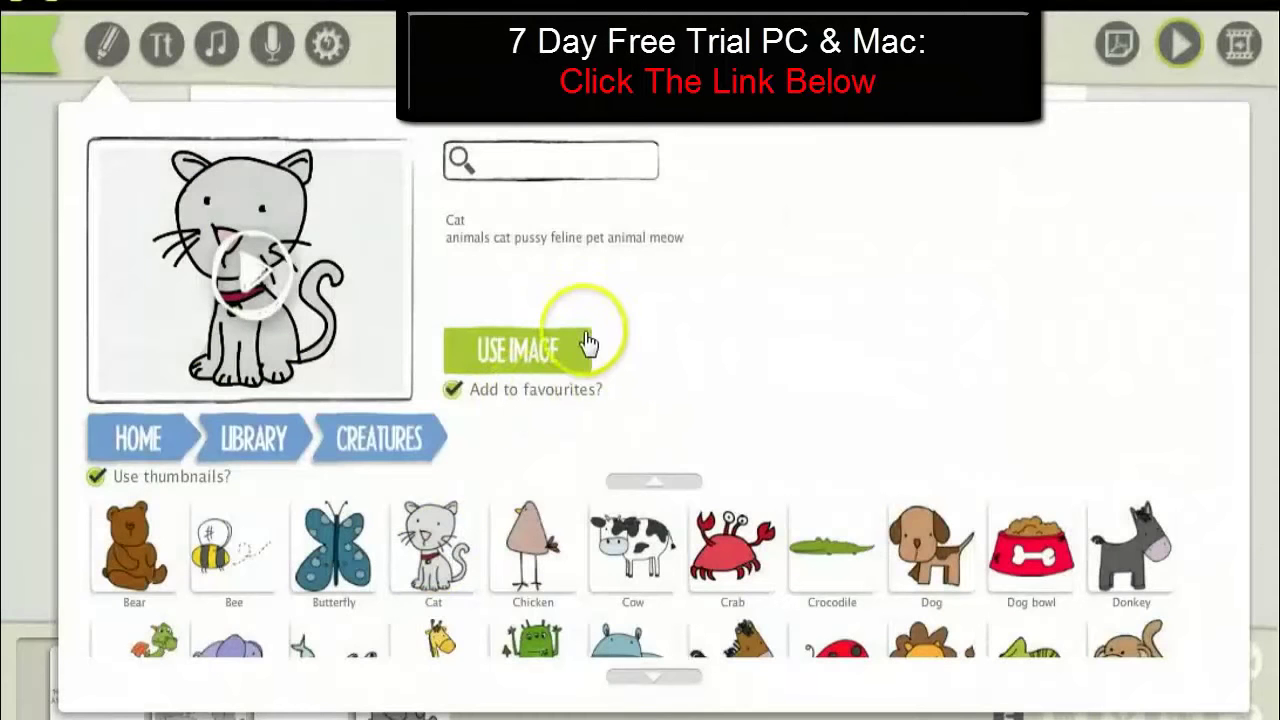
left_click(500, 350)
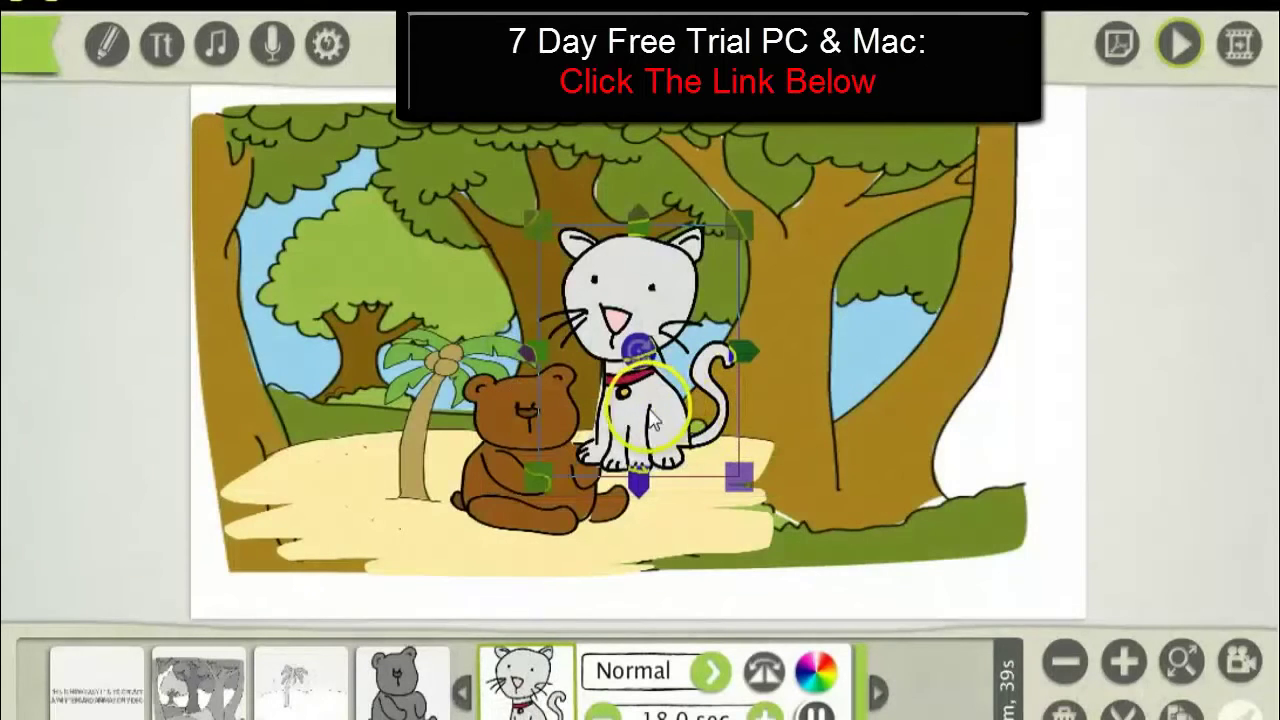
left_click_drag(650, 415, 709, 465)
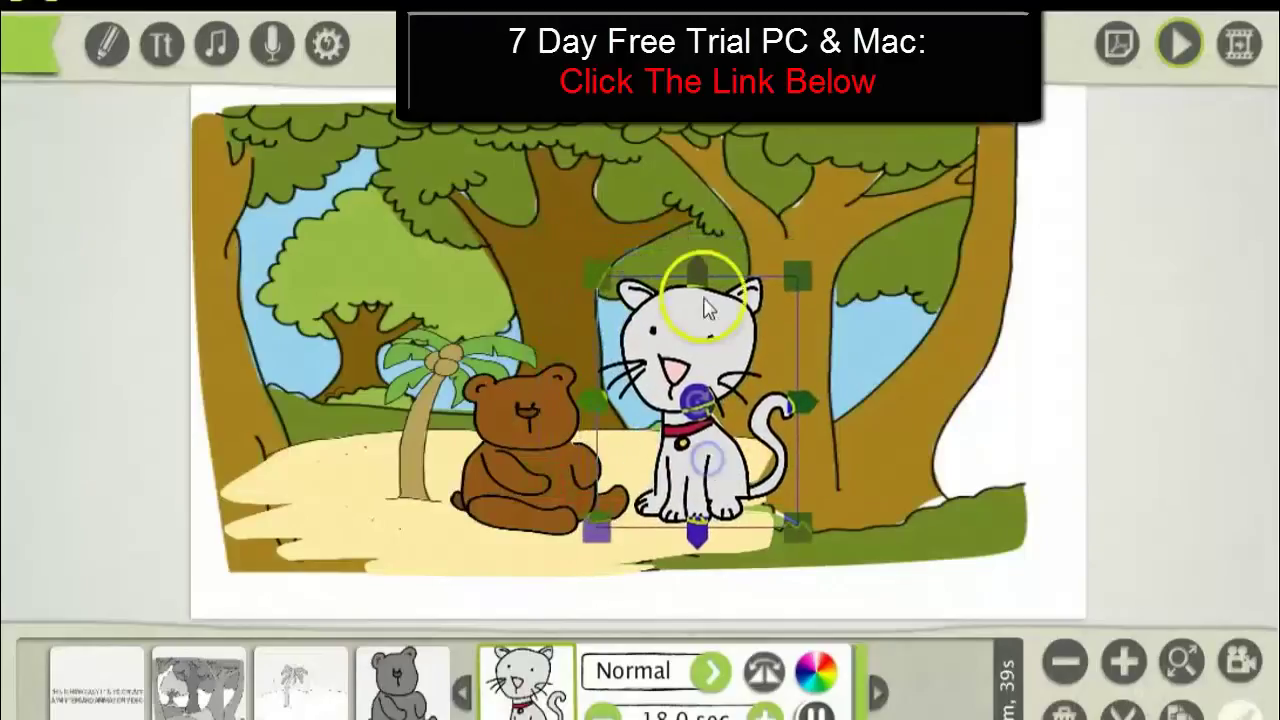
left_click_drag(705, 307, 735, 452)
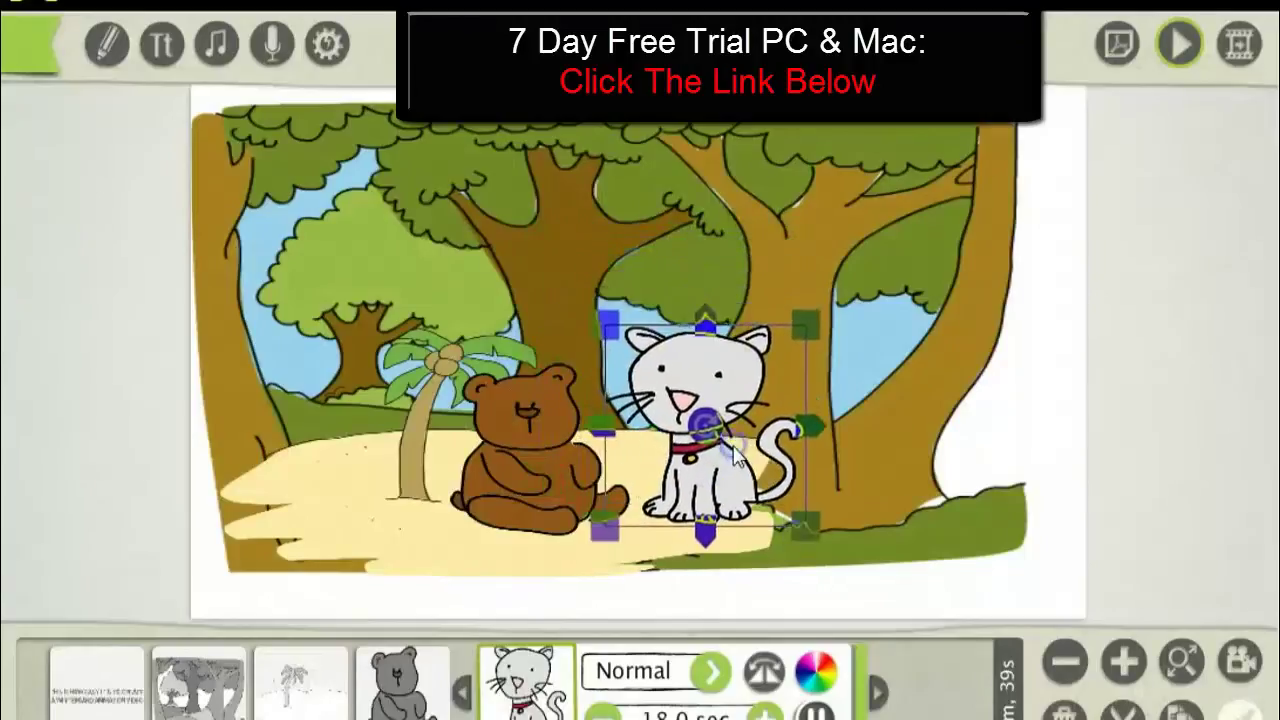
- Browse the Creatures folder and insert the Dog bowl image
left_click(104, 56)
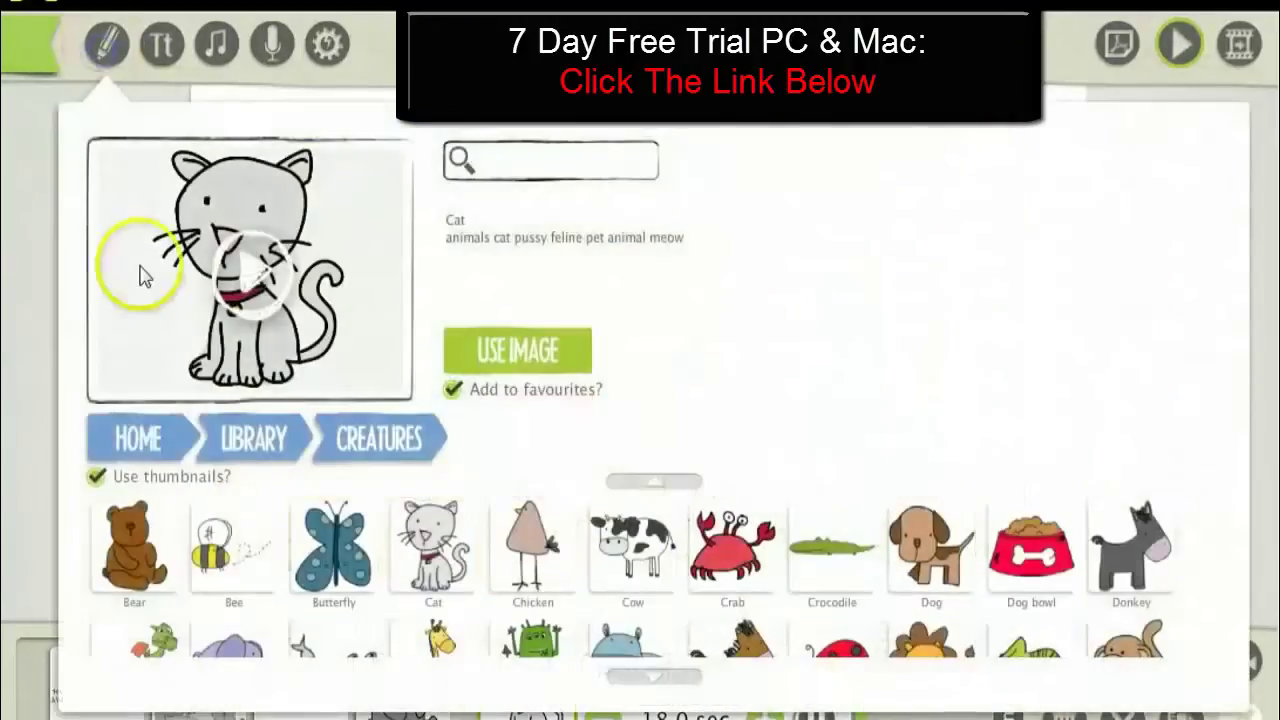
scroll(514, 523, "down", 2)
scroll(518, 521, "down", 1)
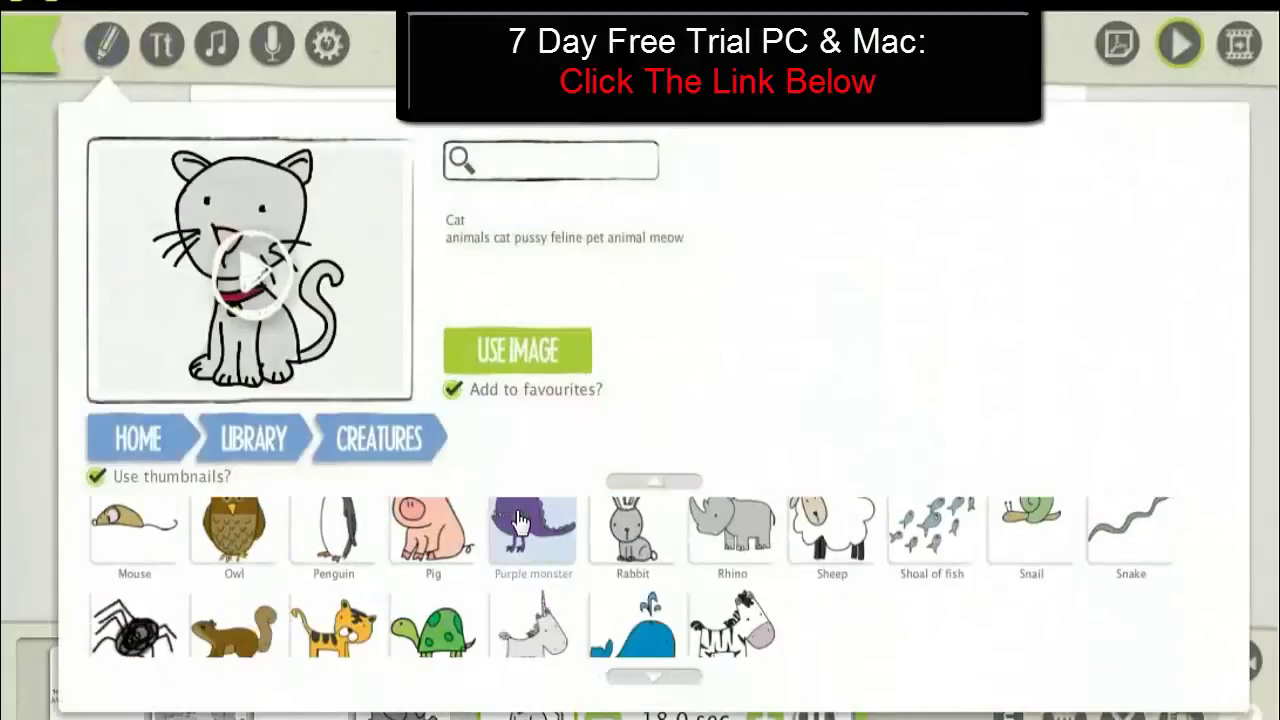
scroll(518, 521, "up", 2)
scroll(519, 520, "down", 2)
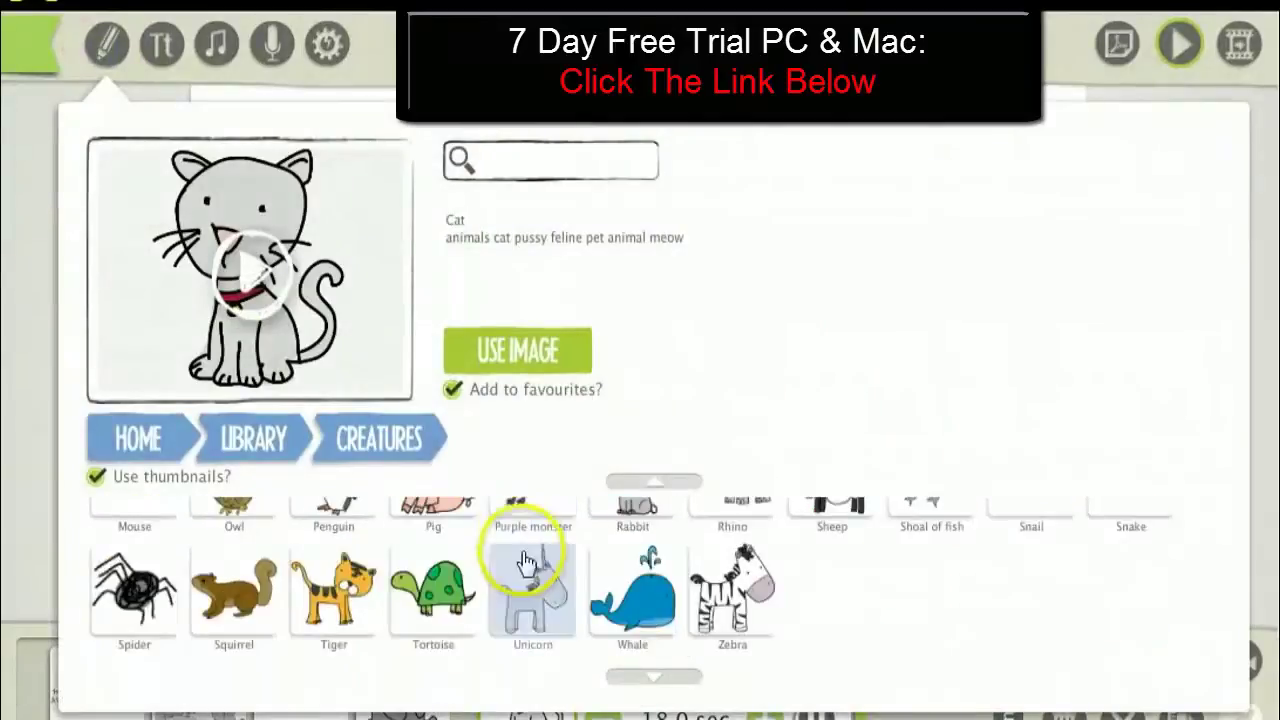
scroll(518, 540, "up", 2)
scroll(527, 566, "up", 1)
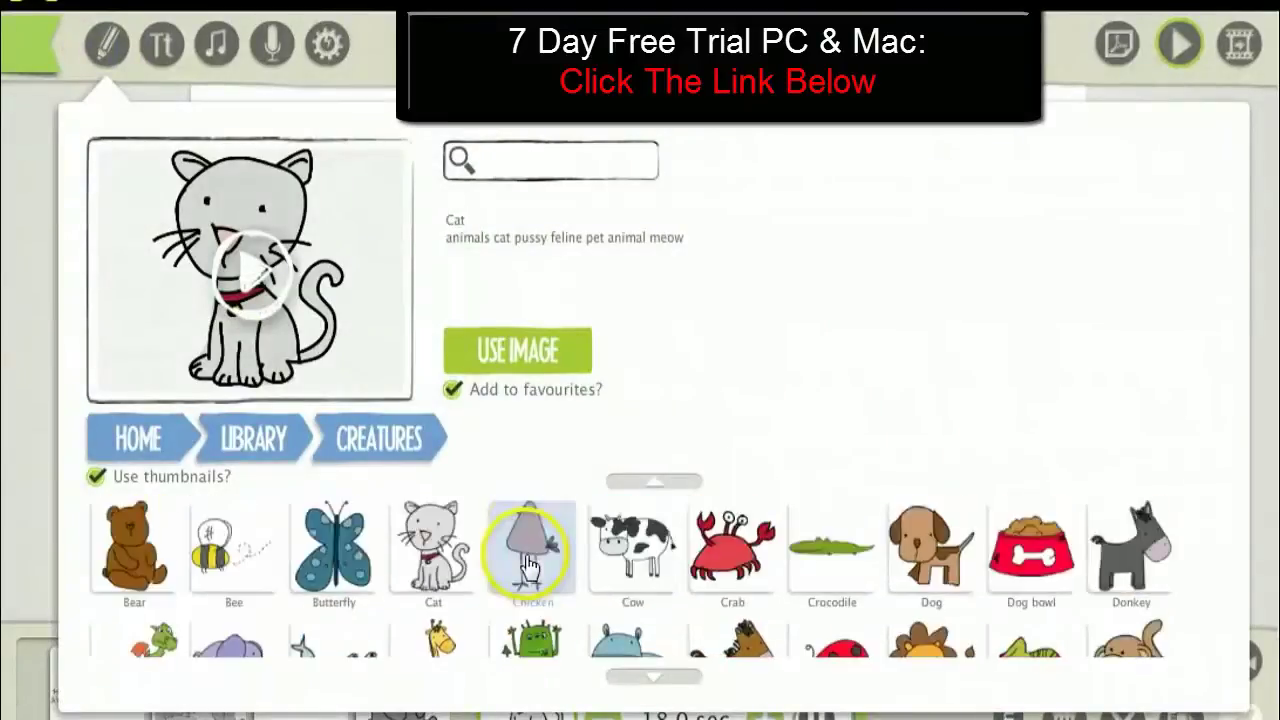
left_click(1040, 550)
left_click(523, 352)
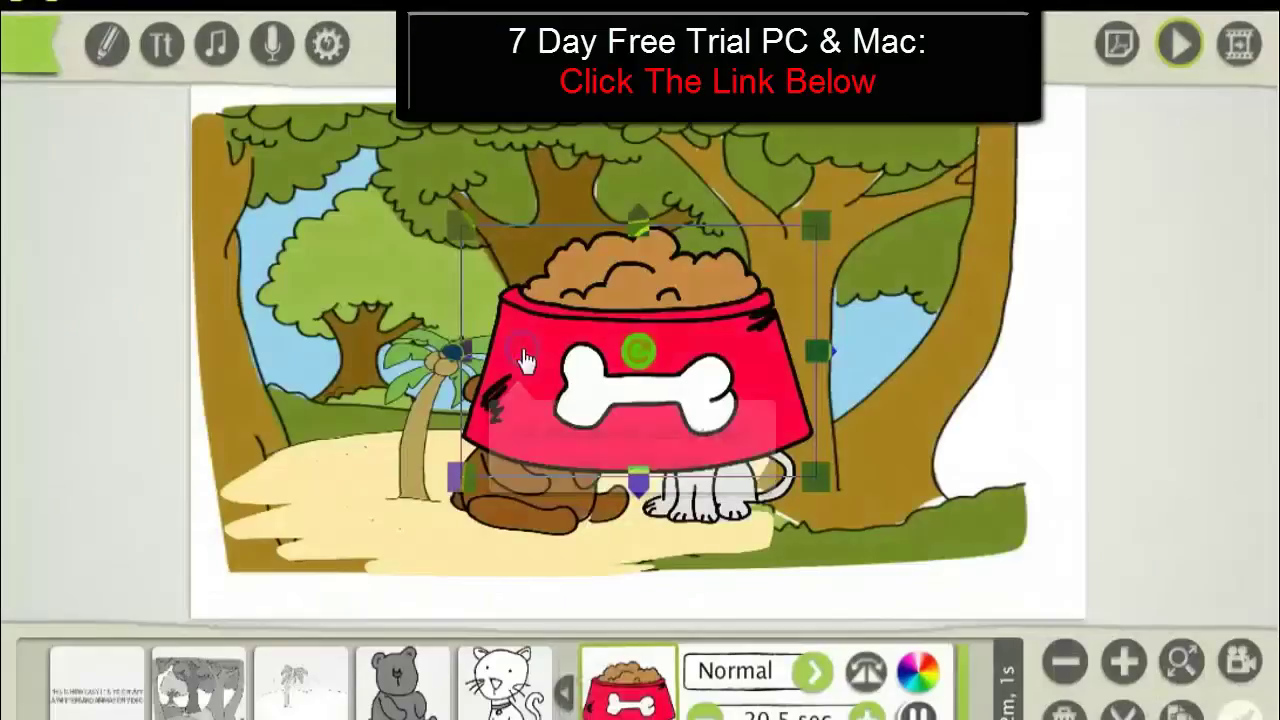
- Shrink the dog bowl to less than half its size and place it at the left end of the sand
left_click_drag(686, 414, 500, 468)
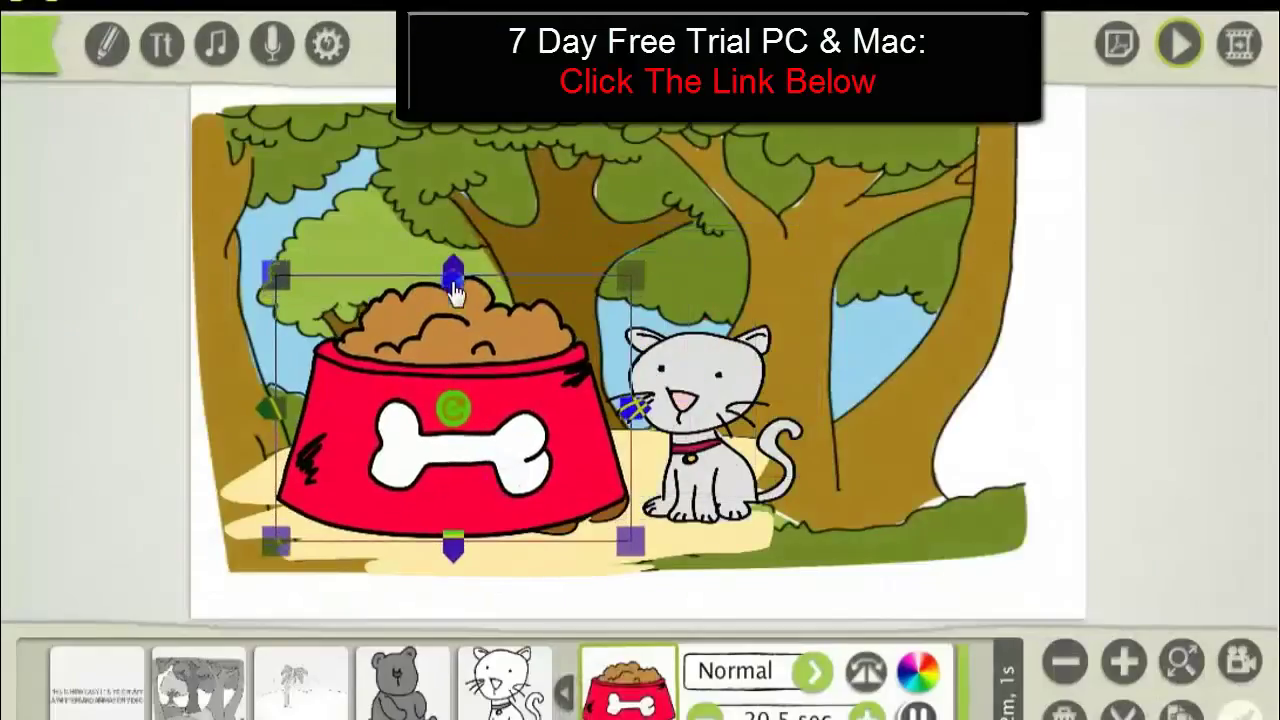
left_click_drag(453, 290, 453, 336)
left_click_drag(635, 415, 398, 508)
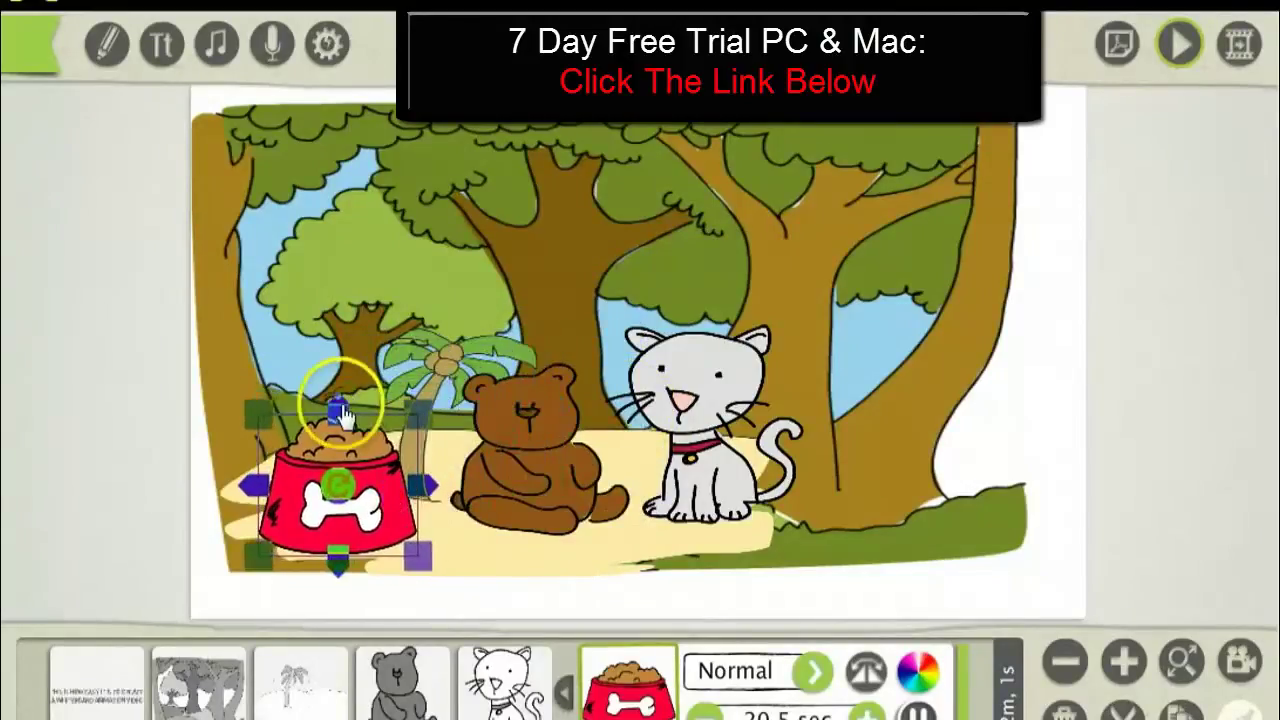
left_click_drag(340, 413, 345, 443)
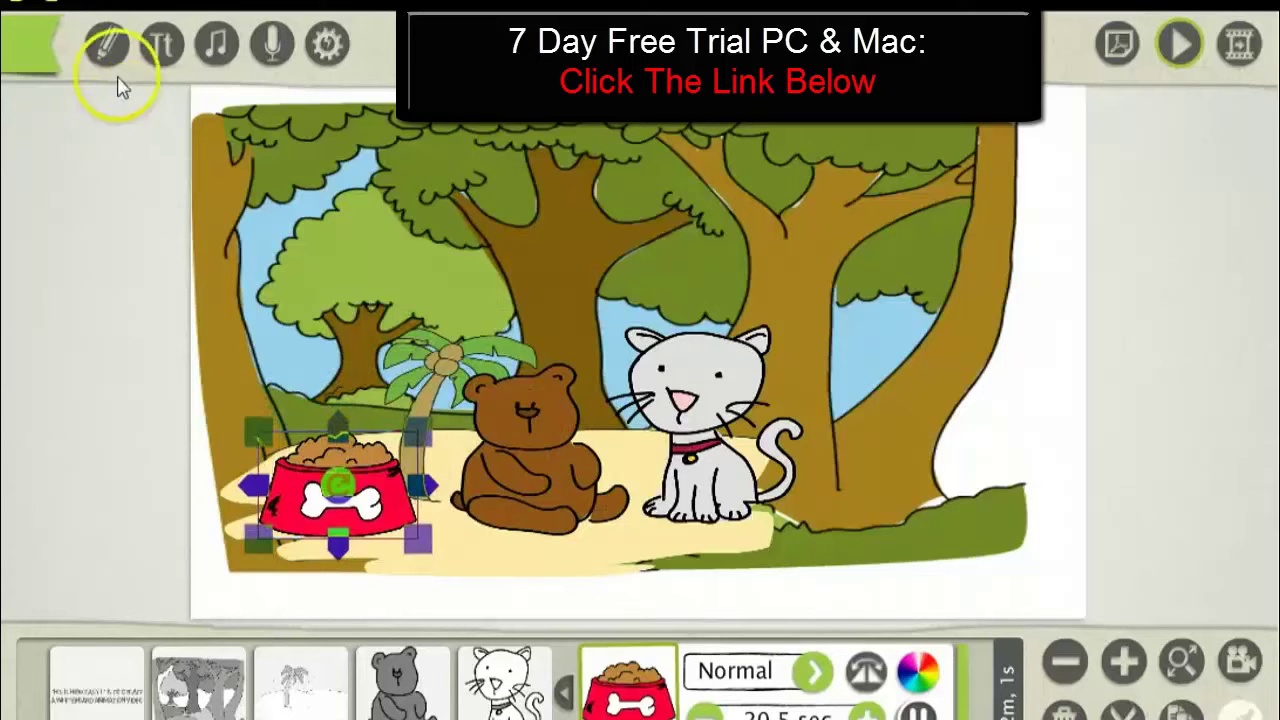
- Insert the Dog image from the Creatures folder and move it to the upper left, above the bear and bowl
left_click(105, 42)
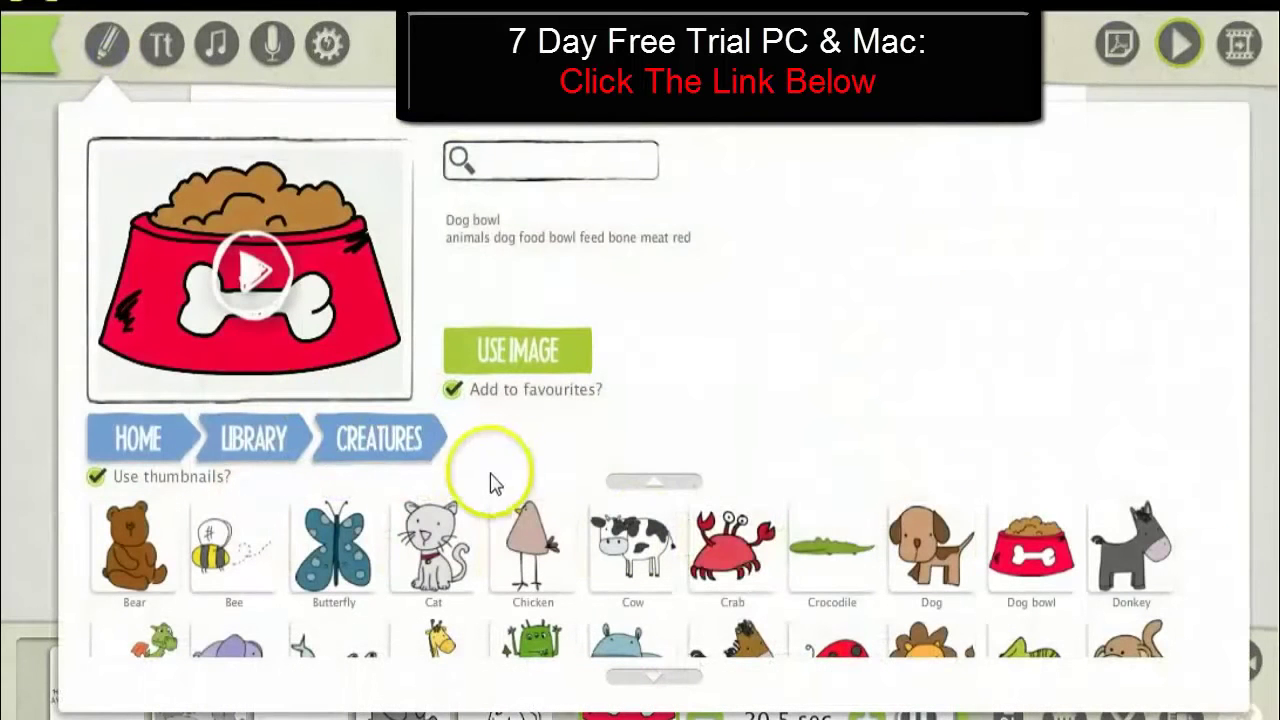
left_click(940, 568)
left_click(520, 349)
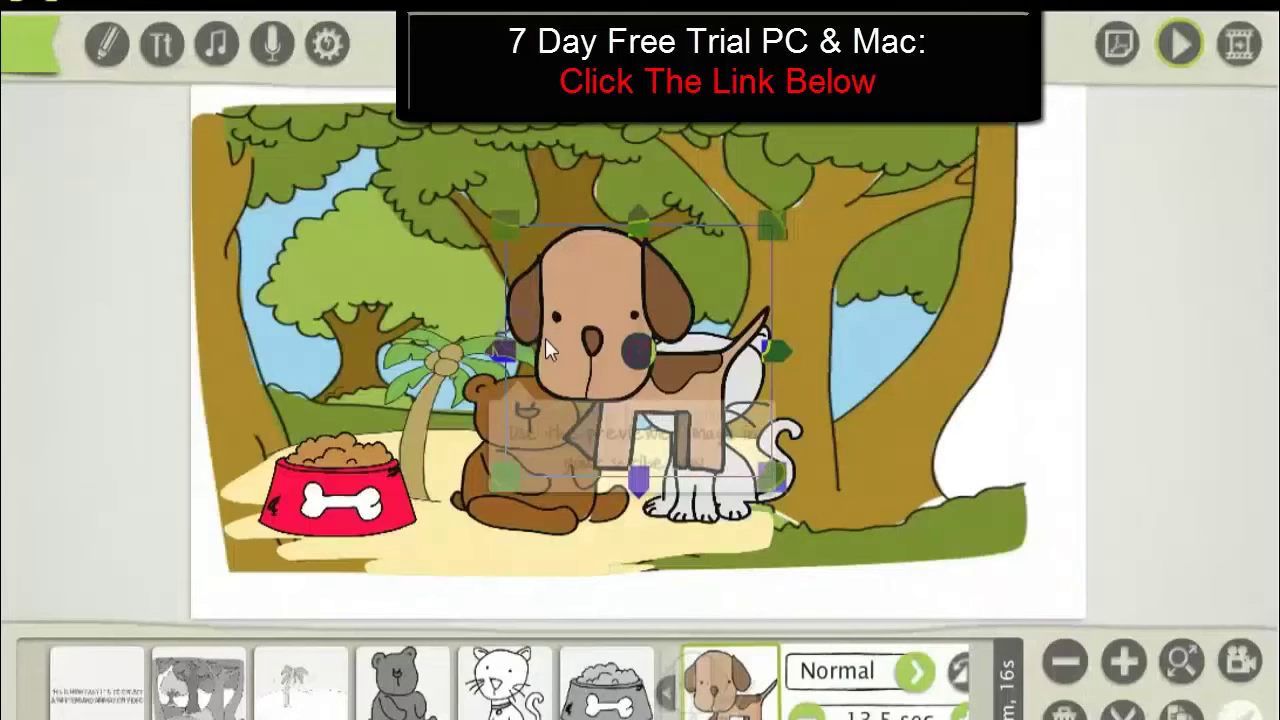
left_click_drag(660, 405, 468, 340)
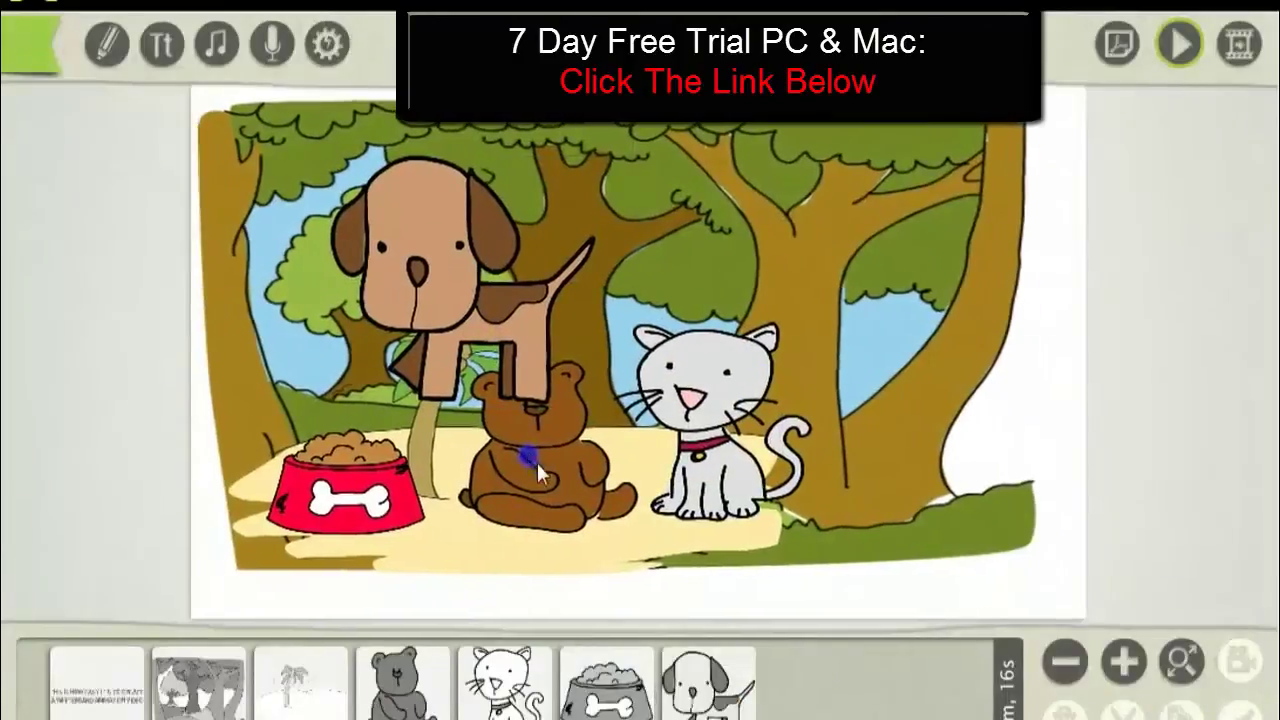
- Move the bear sideways on the sand so that it sits next to the cat
left_click(537, 463)
left_click_drag(588, 464, 618, 462)
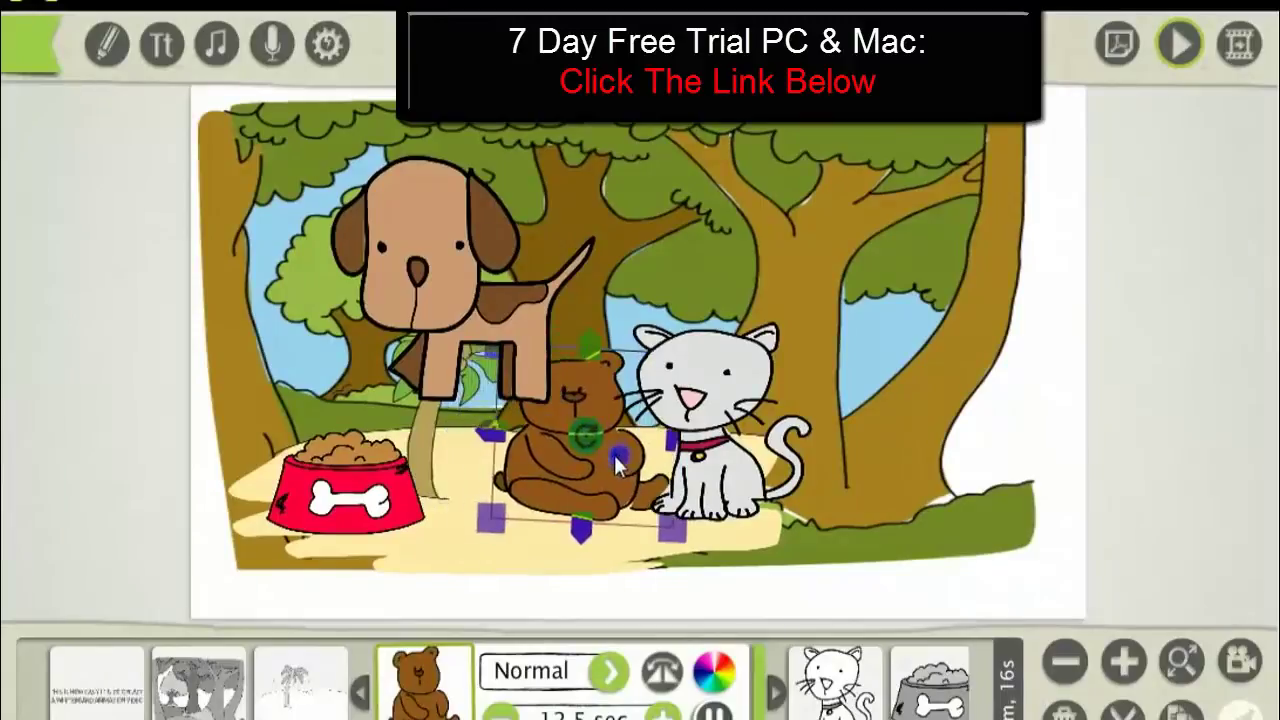
- Move the dog down onto the sand in front of the bear, next to the bowl, and reduce its height
left_click(428, 280)
left_click_drag(491, 314, 541, 472)
left_click_drag(505, 292, 505, 303)
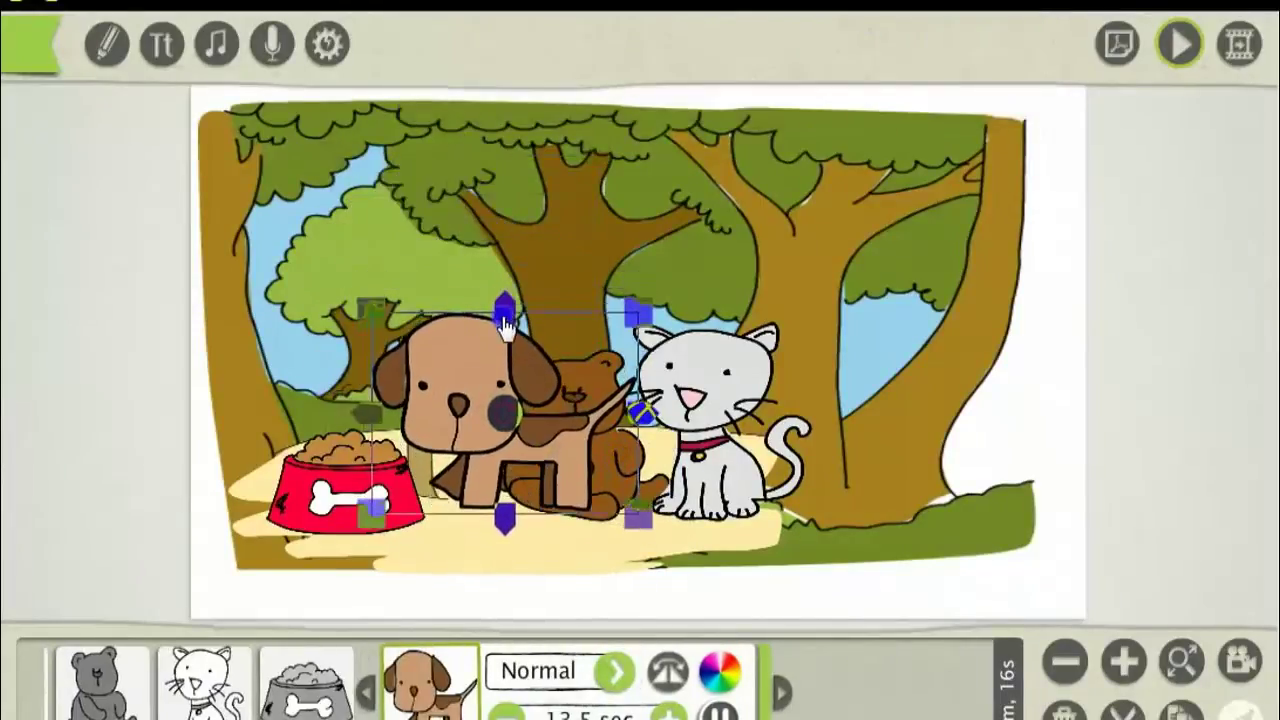
left_click(551, 400)
left_click_drag(551, 400, 577, 476)
left_click(676, 423)
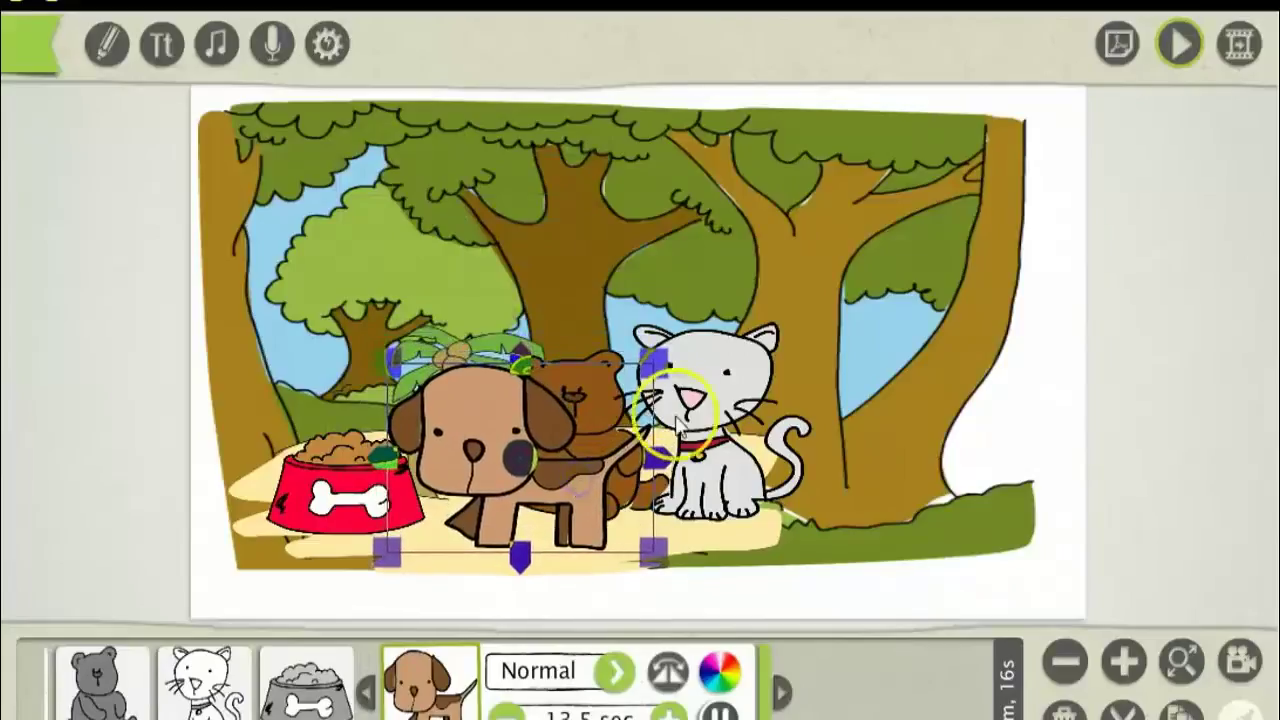
- Spread the animals along the ground, with the cat at the scene's right edge, the bear beside it and the dog between bowl and bear
left_click(708, 422)
left_click_drag(708, 370, 945, 383)
left_click(587, 393)
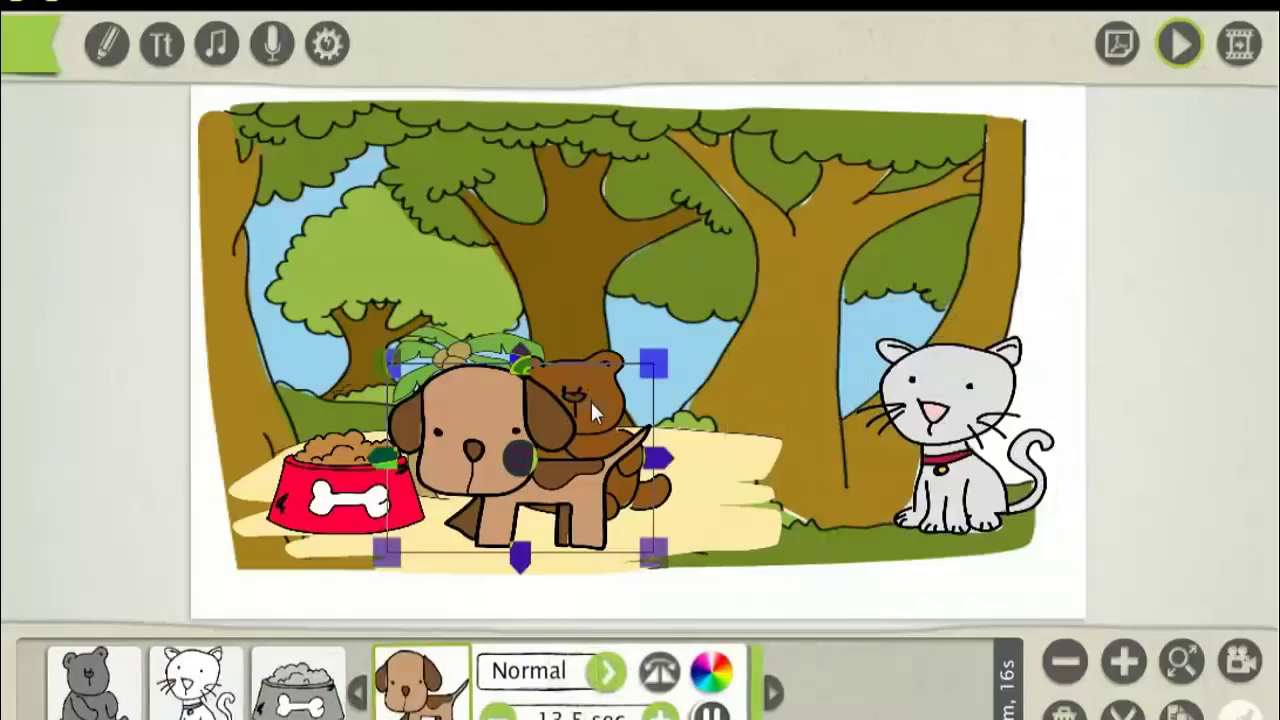
left_click_drag(588, 402, 453, 364)
left_click(601, 413)
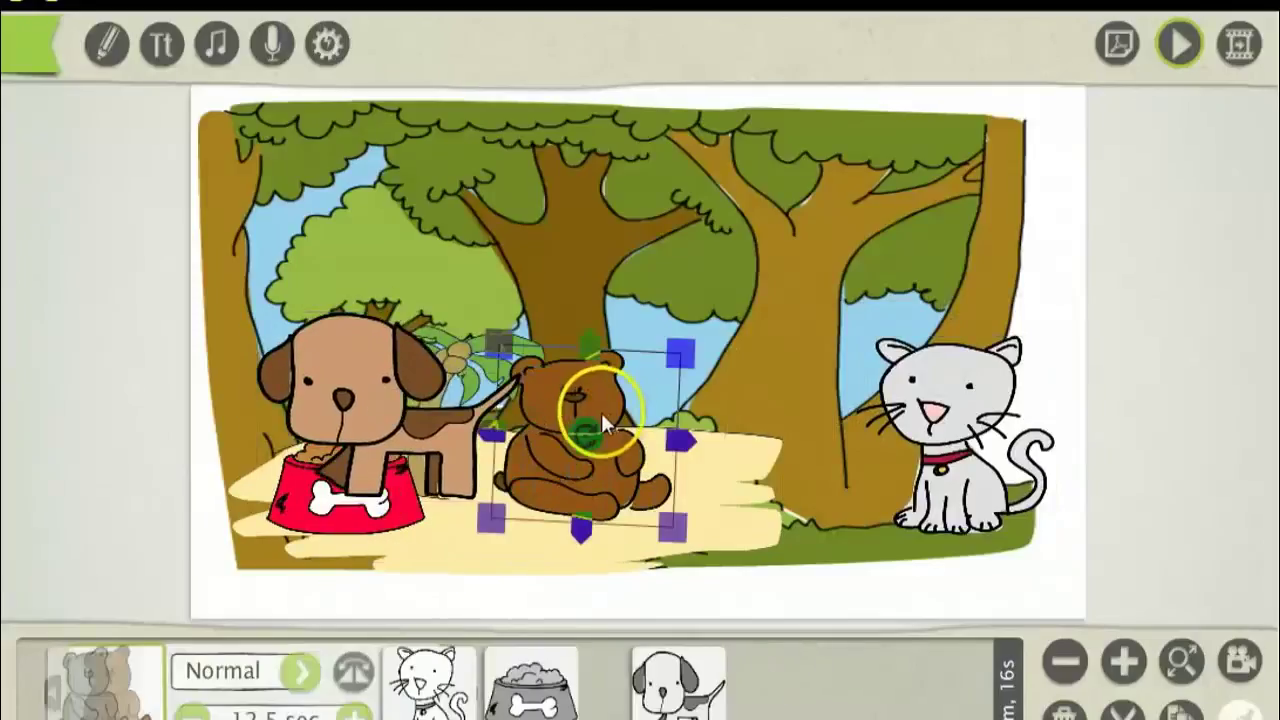
left_click_drag(601, 413, 845, 462)
left_click(416, 392)
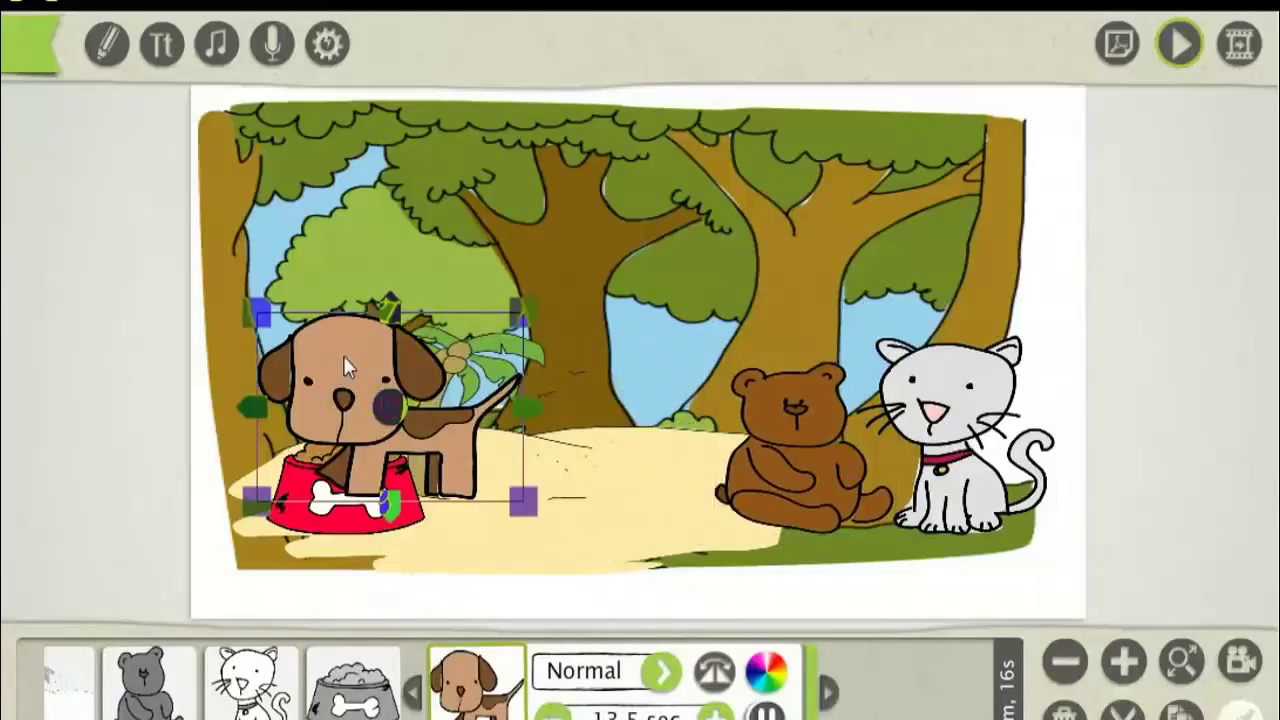
left_click_drag(343, 358, 507, 407)
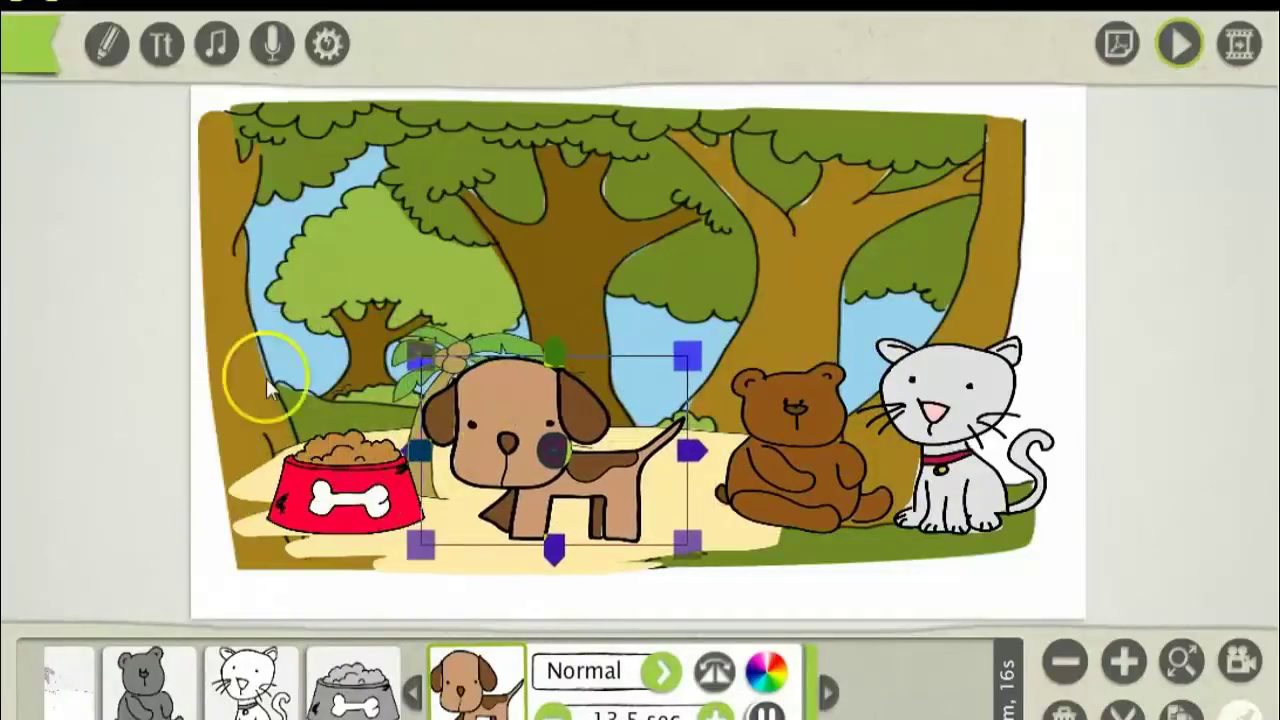
- Insert the Butterfly image from the Creatures folder, shrink it and place it in the upper left of the woods above the palm tree
left_click(105, 45)
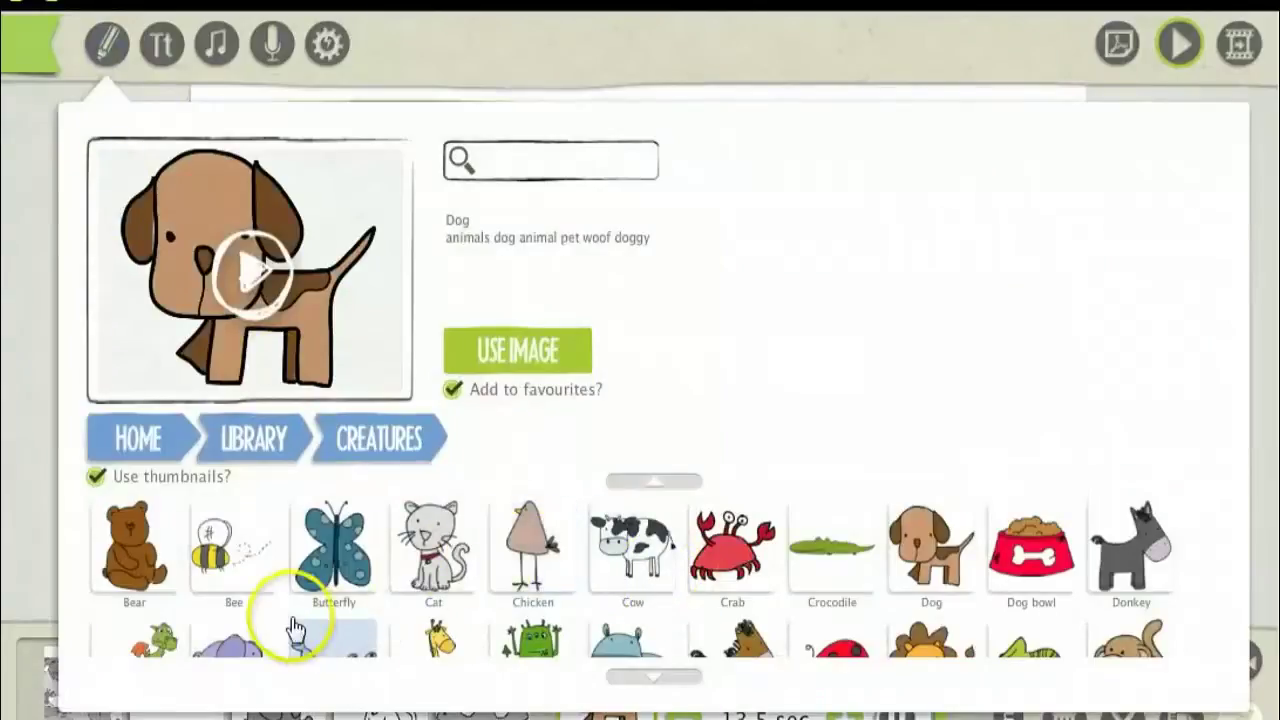
left_click(343, 565)
left_click(506, 364)
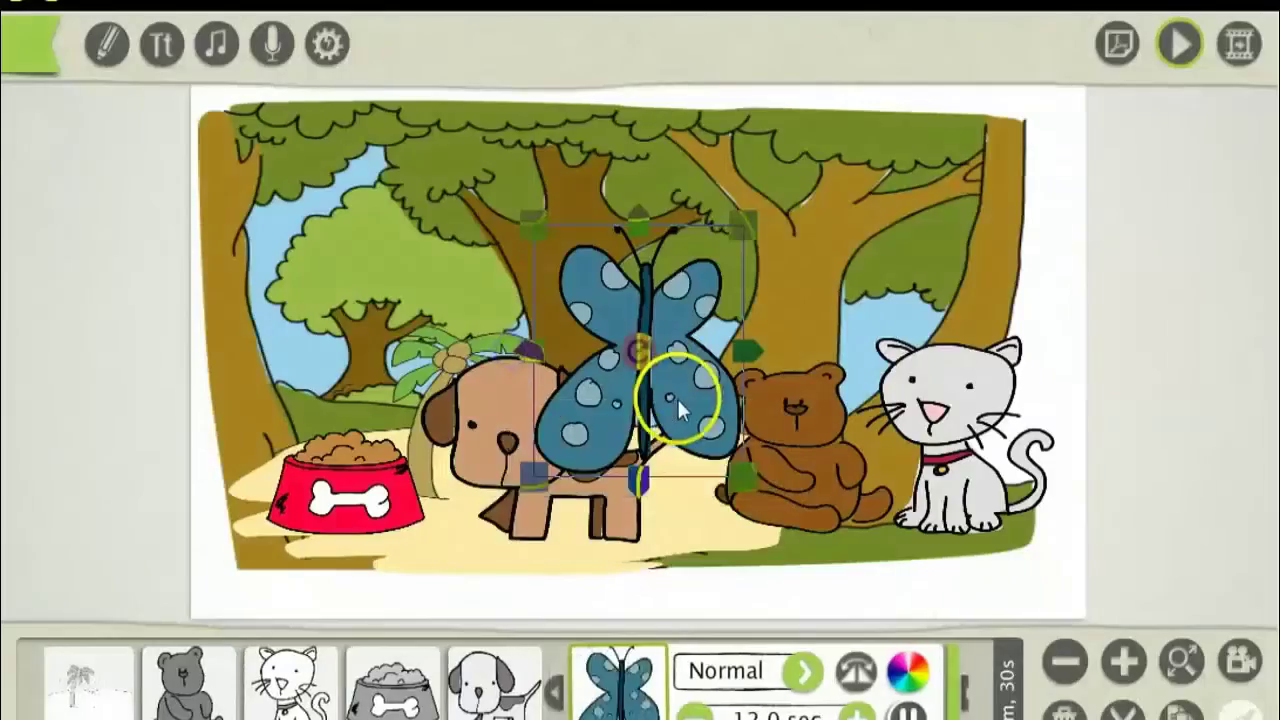
left_click_drag(677, 397, 420, 325)
left_click_drag(467, 395, 445, 350)
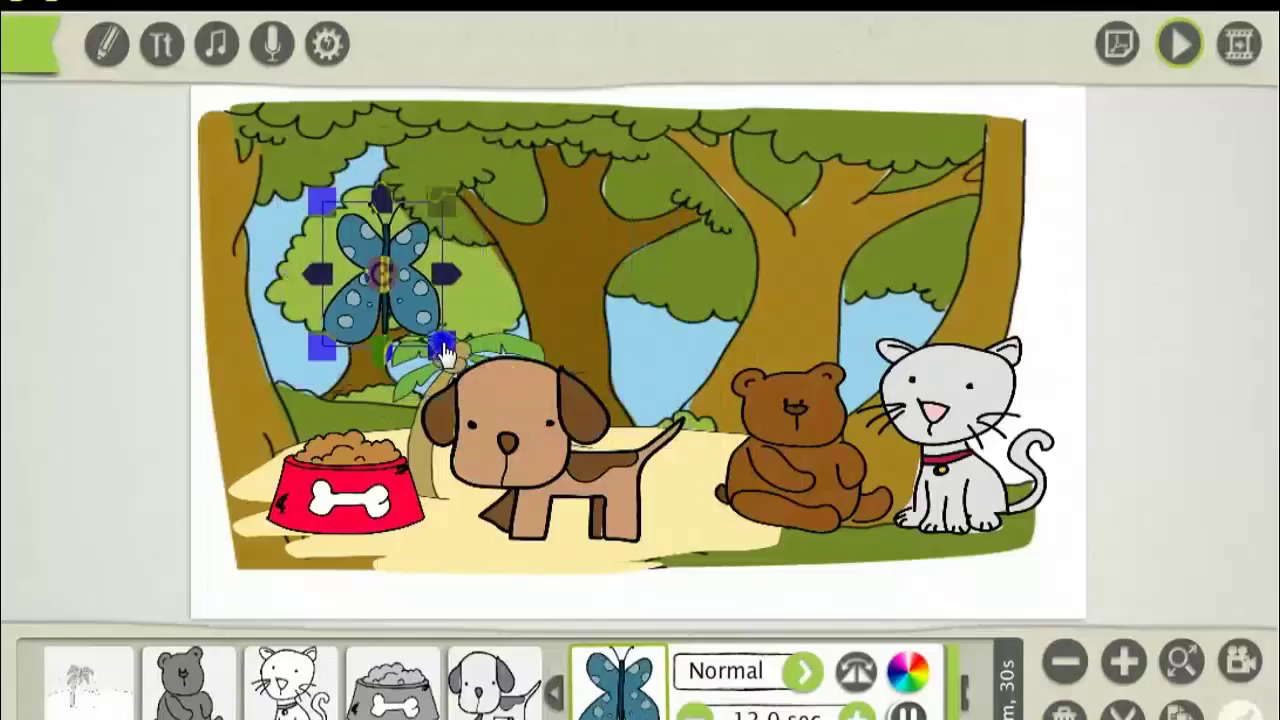
left_click_drag(405, 305, 452, 238)
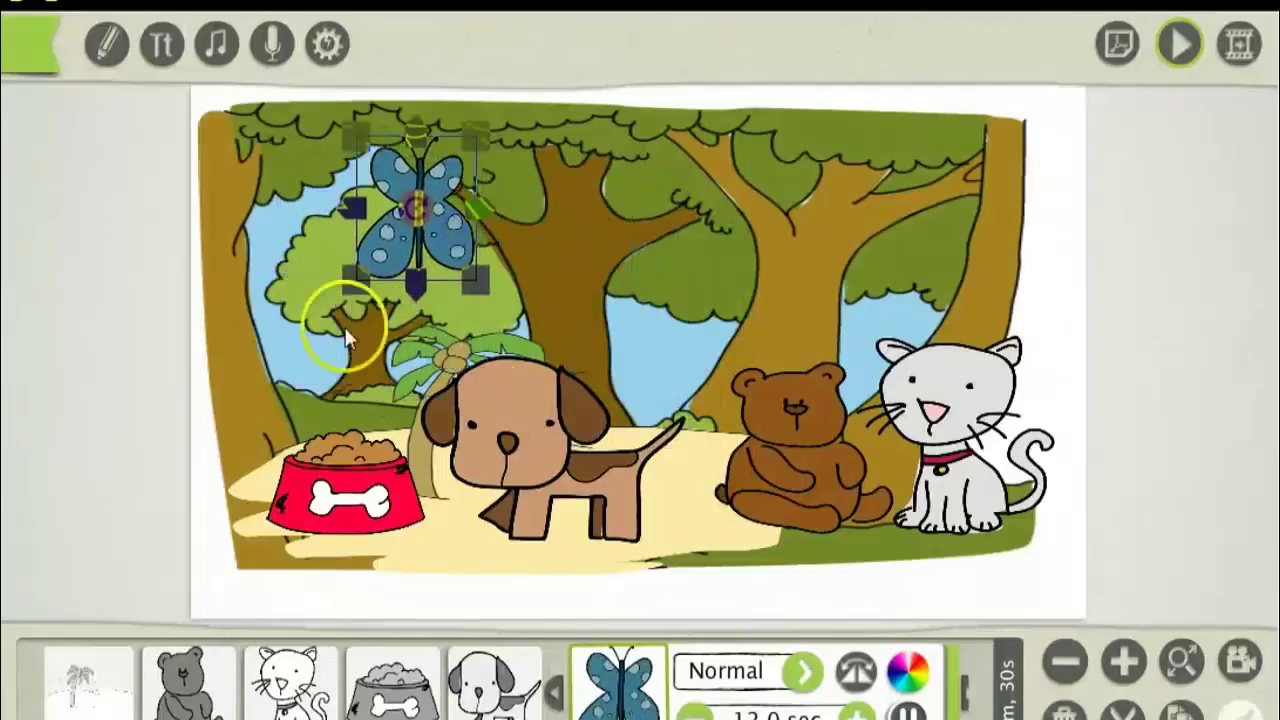
- Insert the Chicken image from the Creatures folder and stand it on the sand between the dog and the bear
left_click(100, 55)
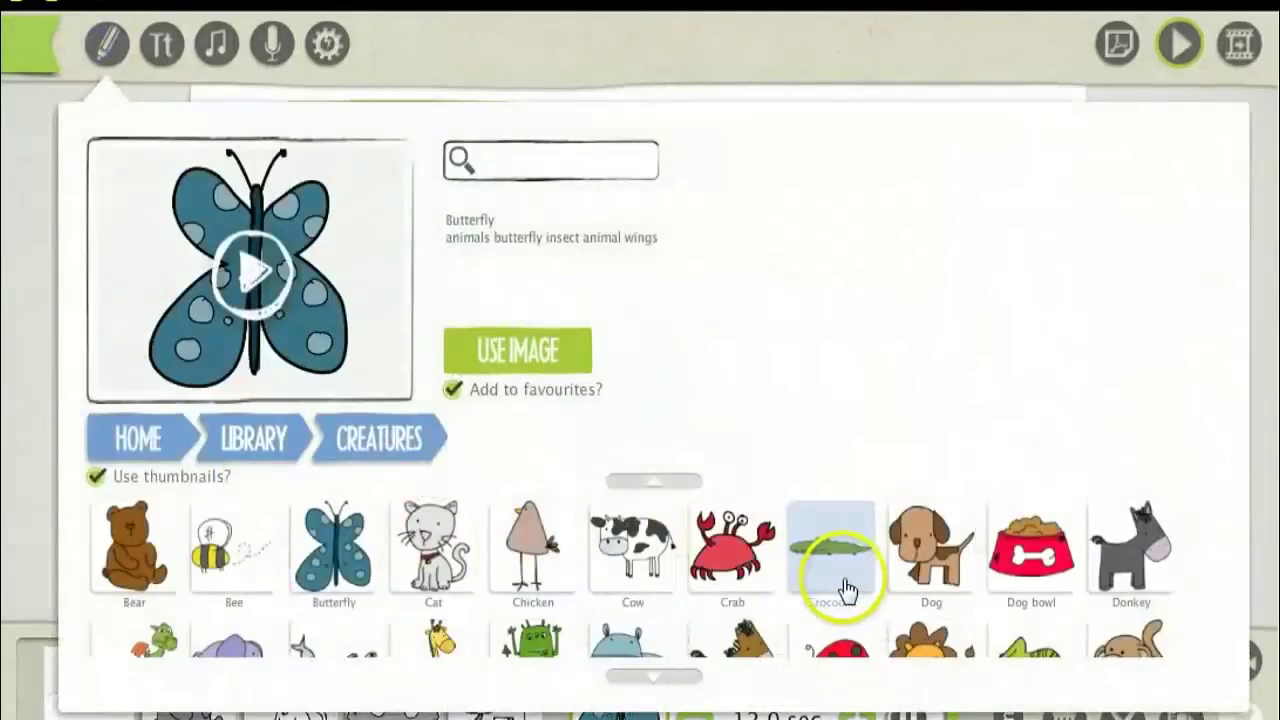
left_click(548, 562)
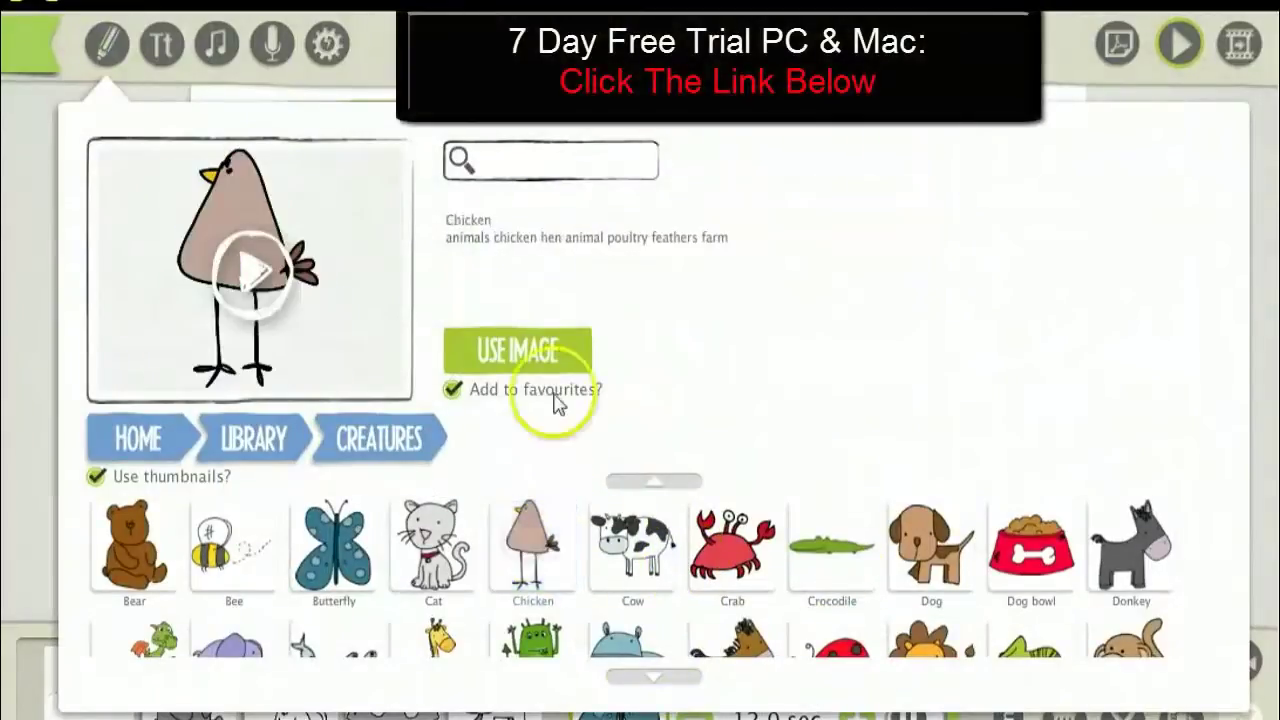
left_click(528, 352)
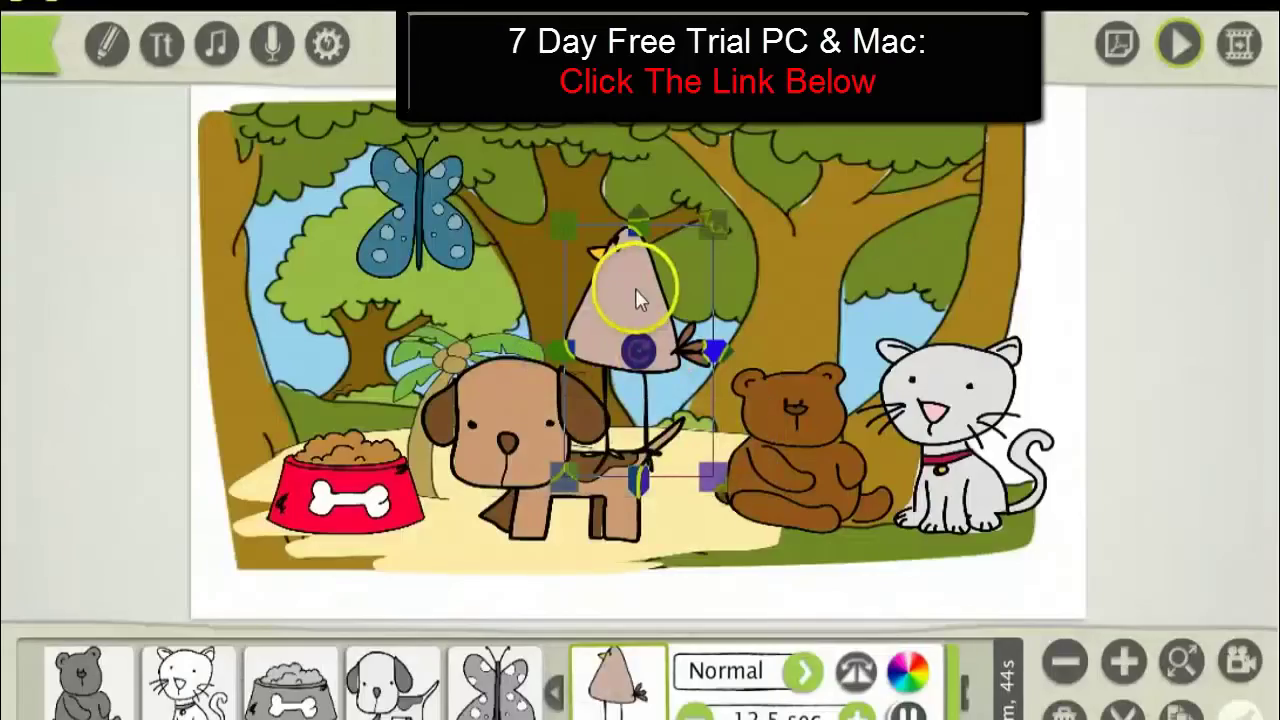
left_click_drag(637, 297, 698, 342)
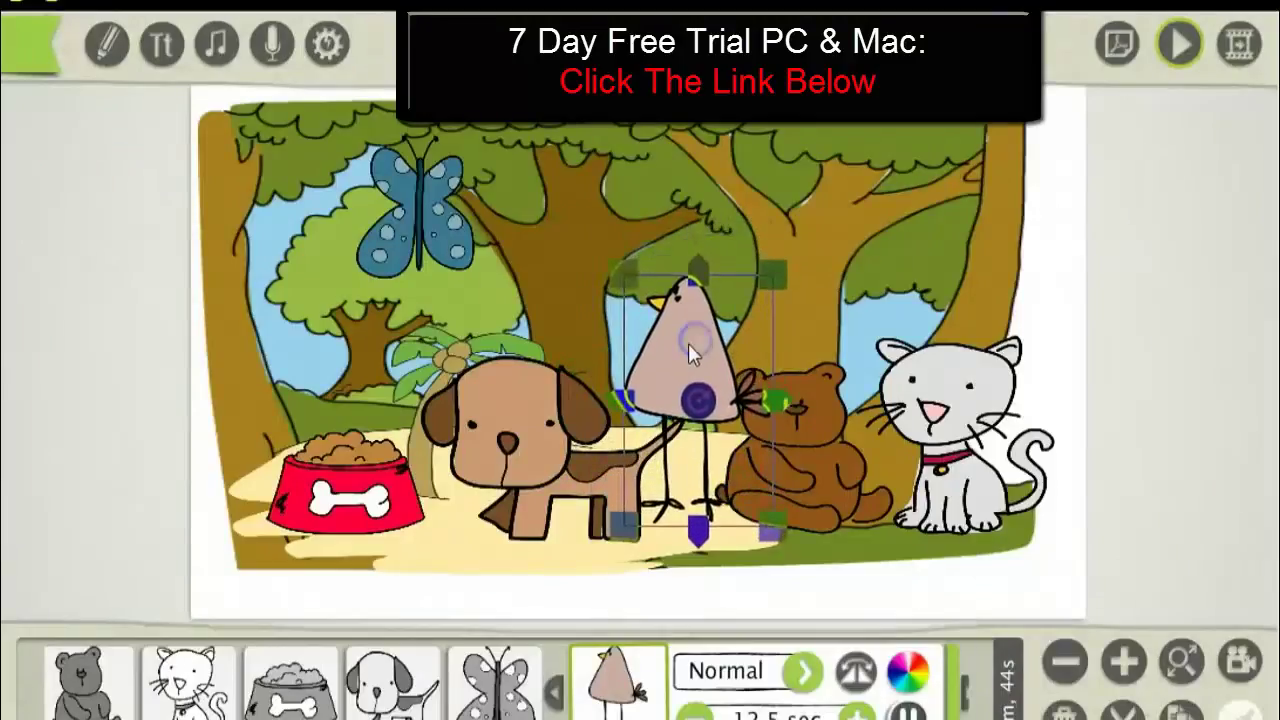
- Insert the Owl image from the Creatures folder, shrink it and perch it high on the large tree above the bear
left_click(102, 44)
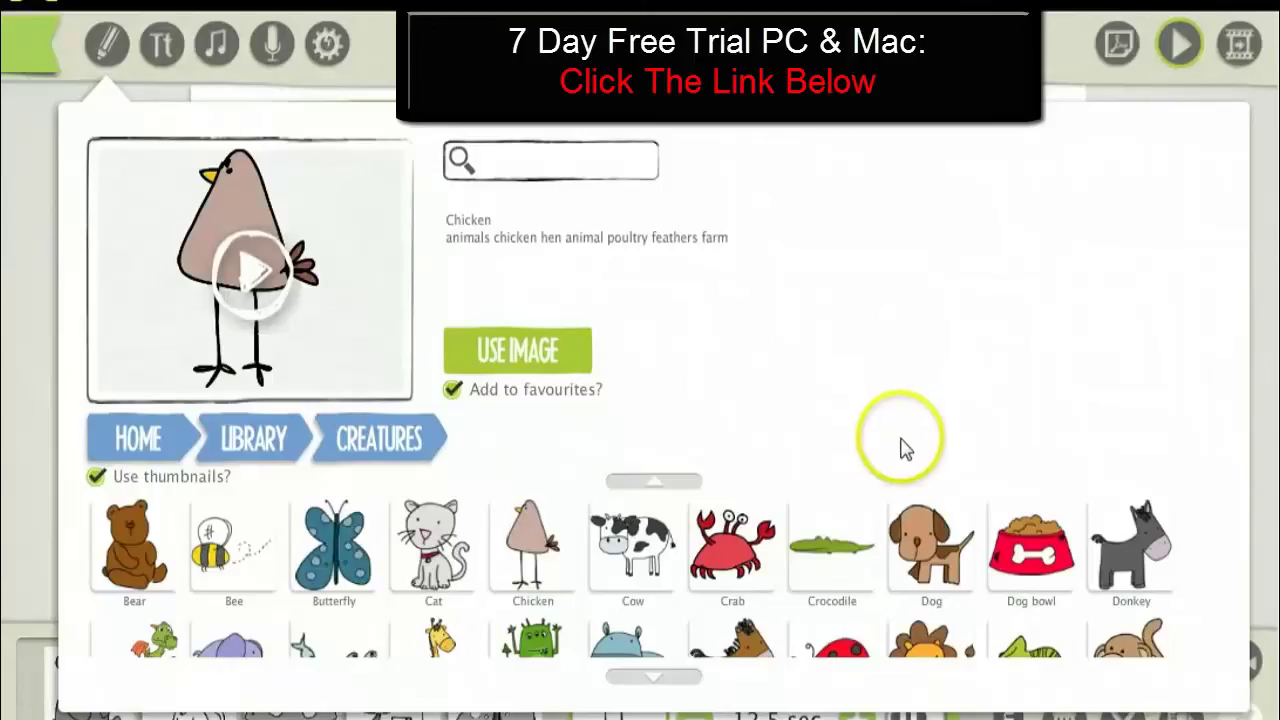
scroll(740, 545, "down", 3)
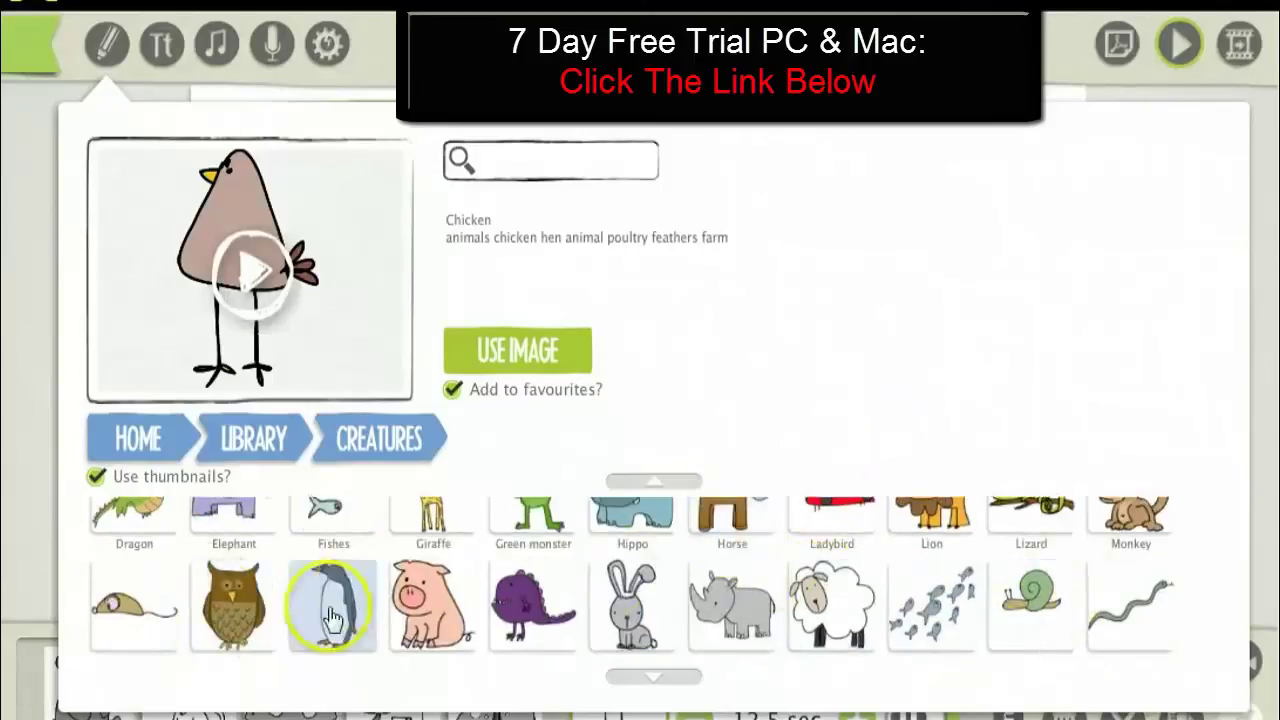
left_click(232, 622)
left_click(563, 403)
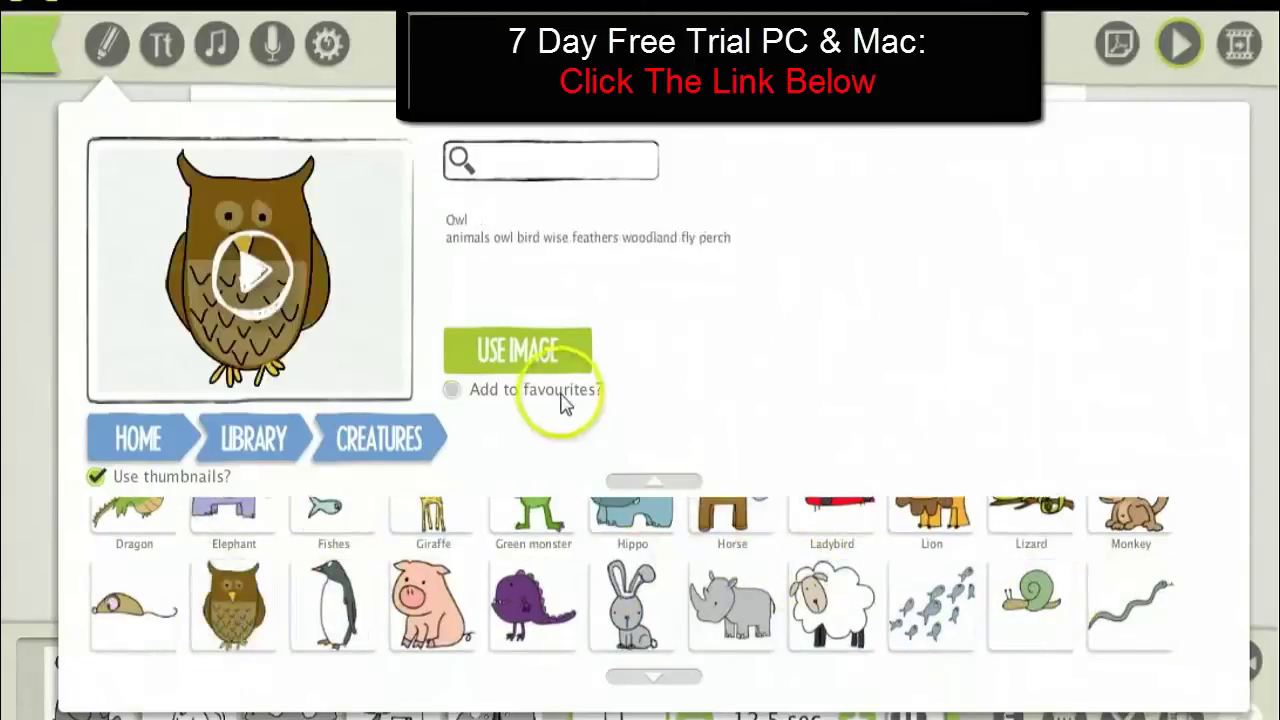
left_click(534, 351)
left_click_drag(663, 386, 815, 320)
left_click_drag(783, 142, 786, 190)
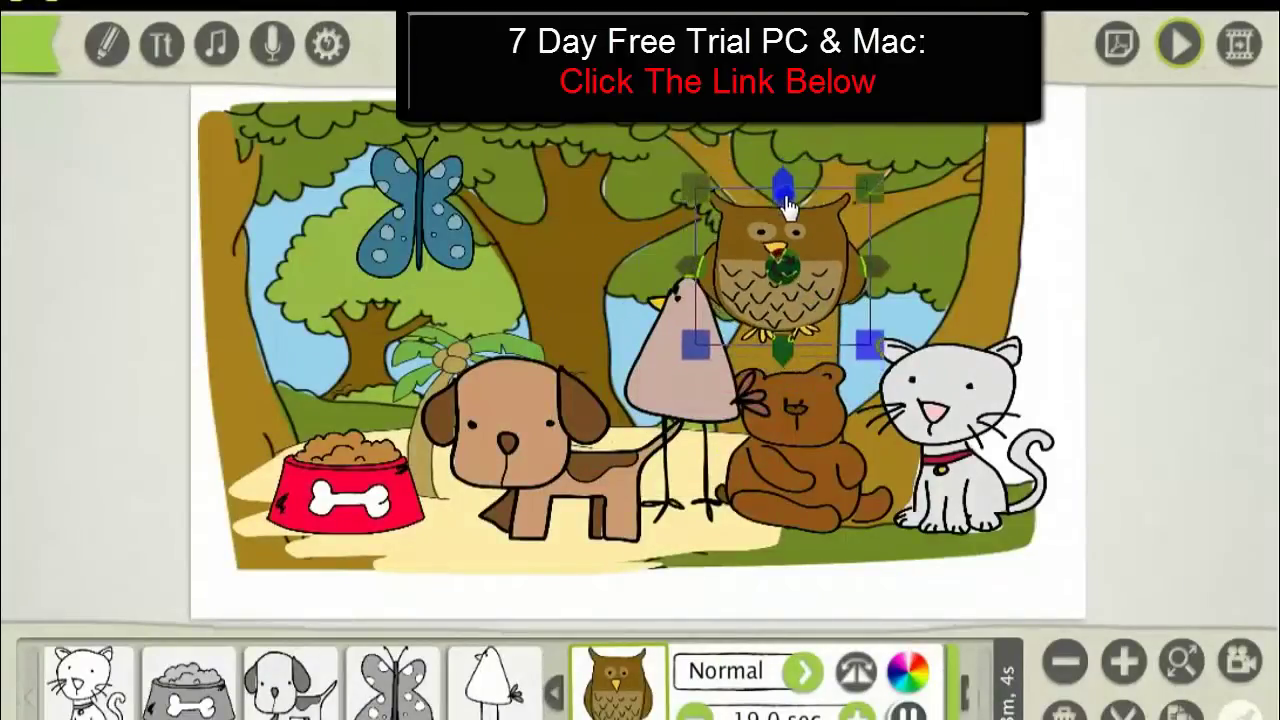
left_click_drag(818, 258, 851, 247)
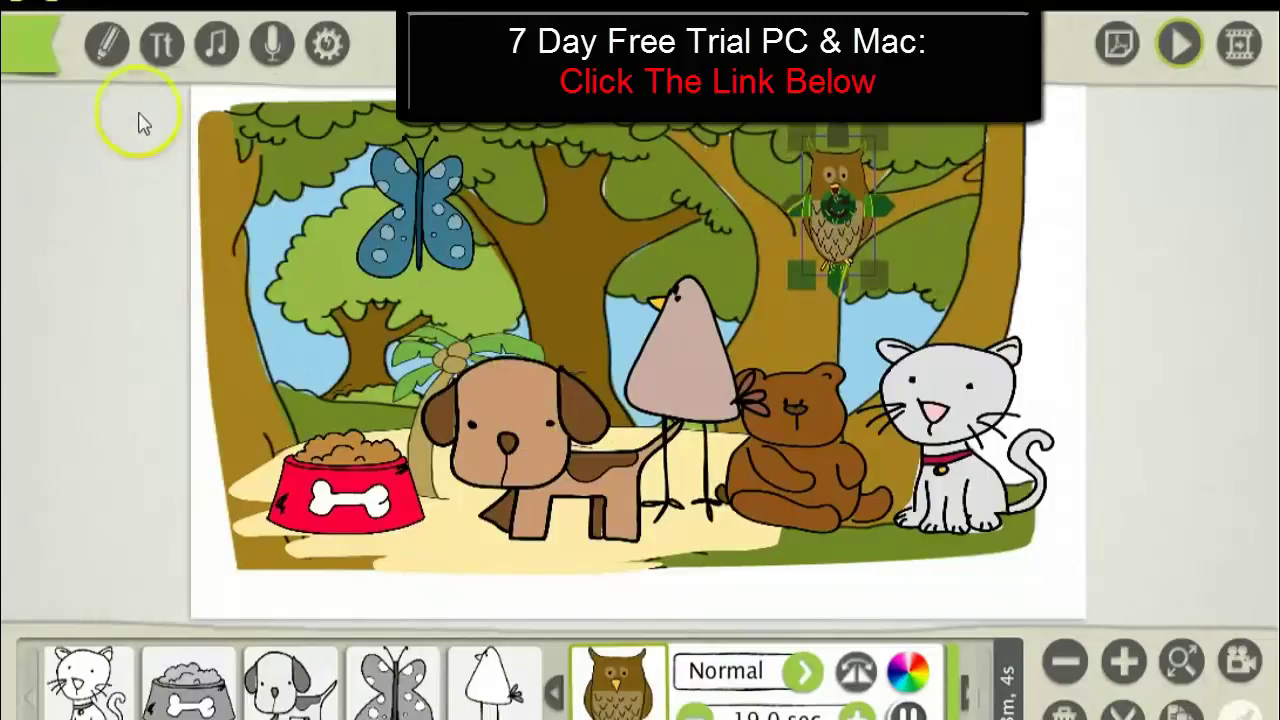
- Insert the Spider image from the Creatures folder into the scene
left_click(103, 58)
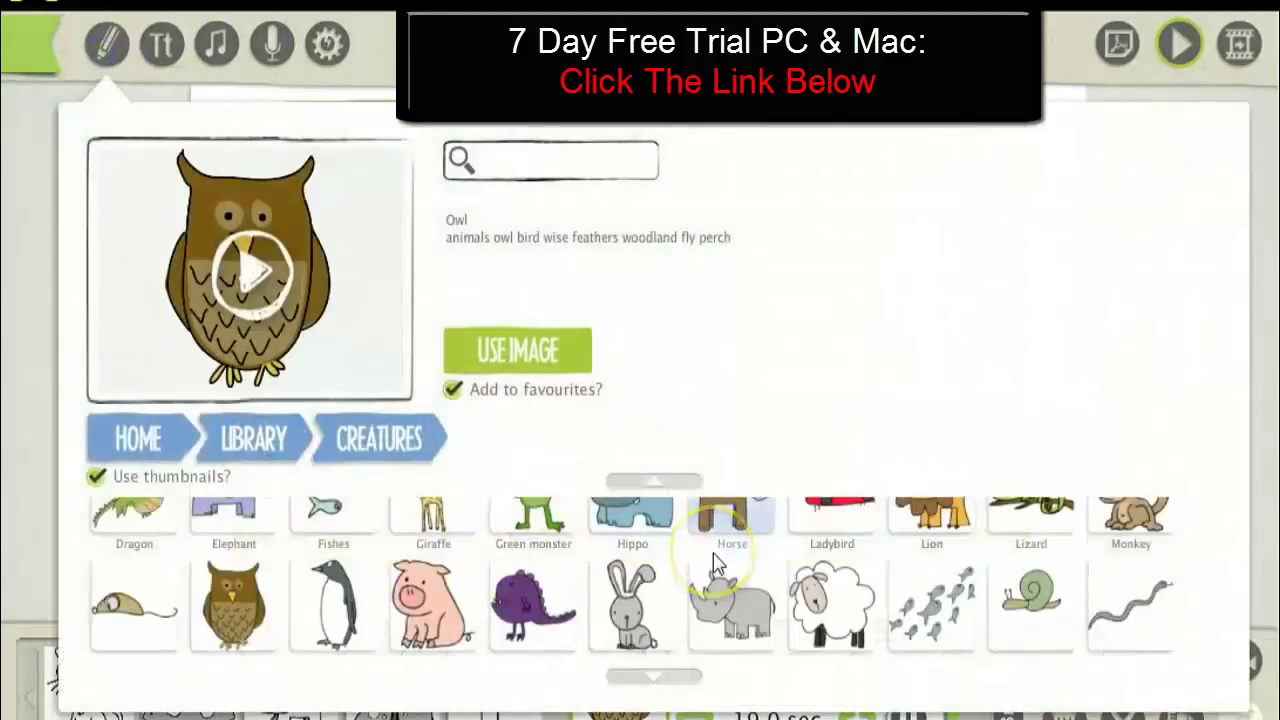
scroll(713, 553, "down", 1)
scroll(713, 553, "down", 1)
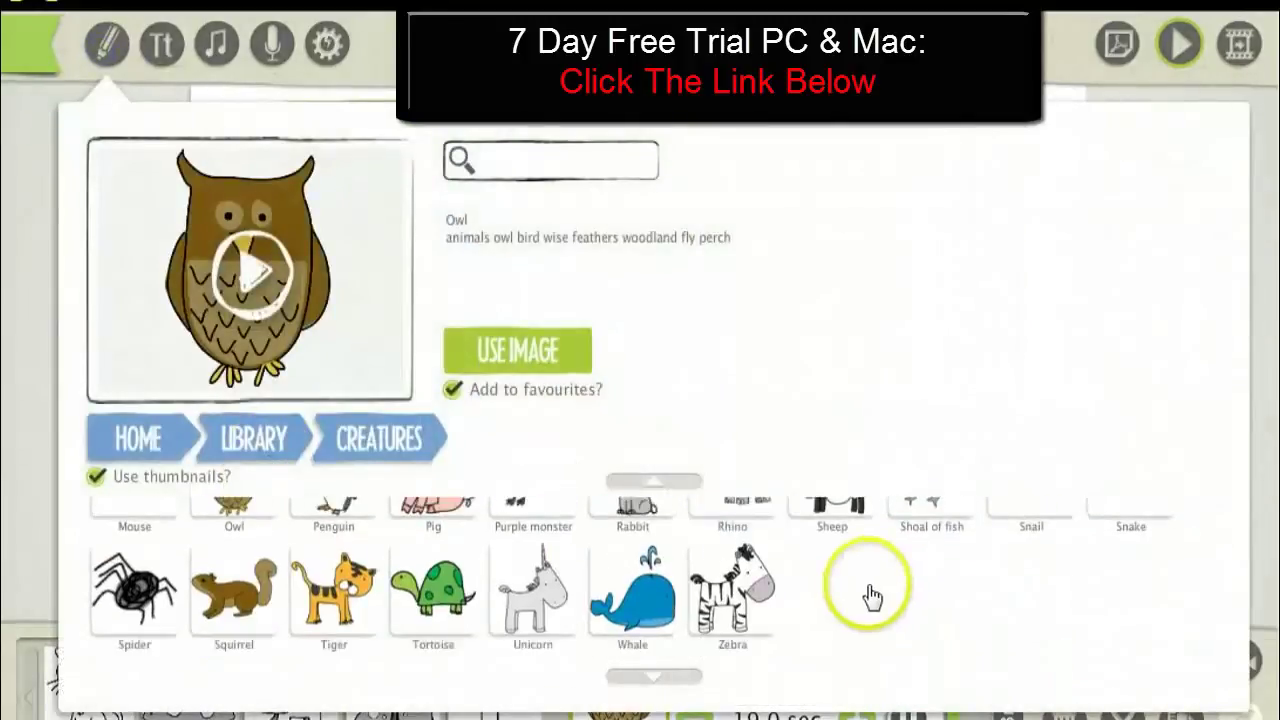
left_click(131, 600)
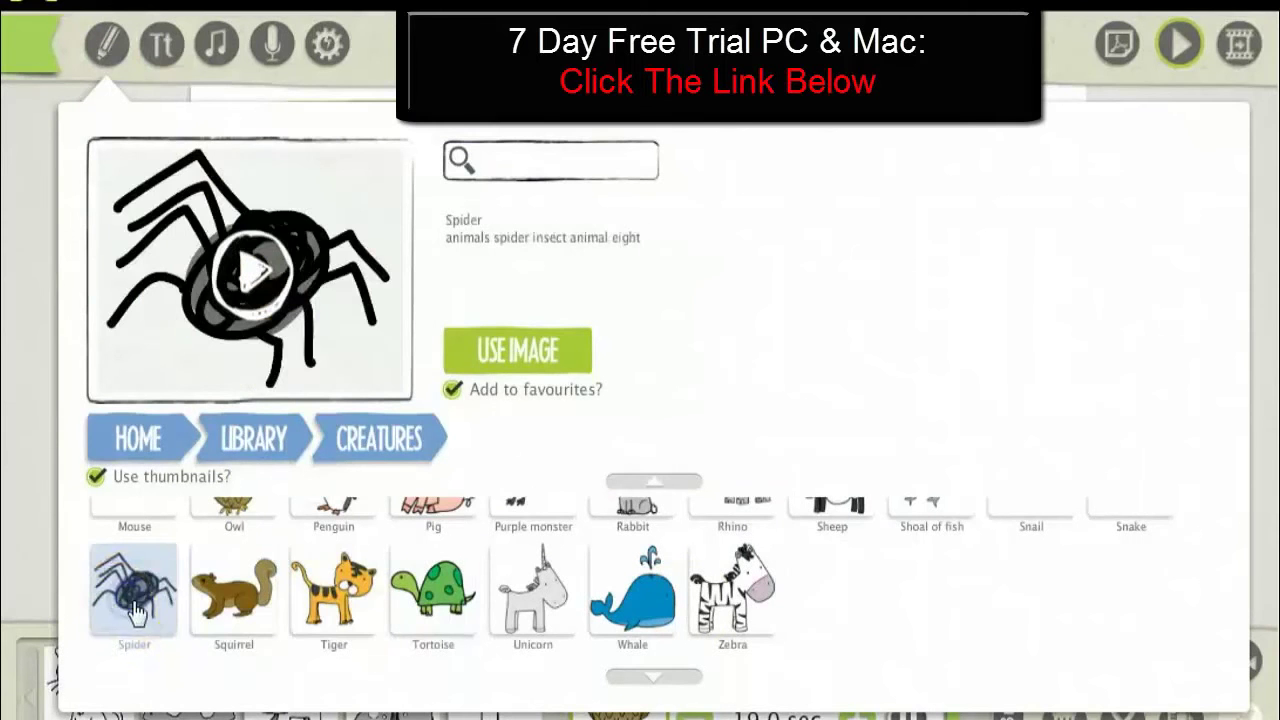
left_click(510, 350)
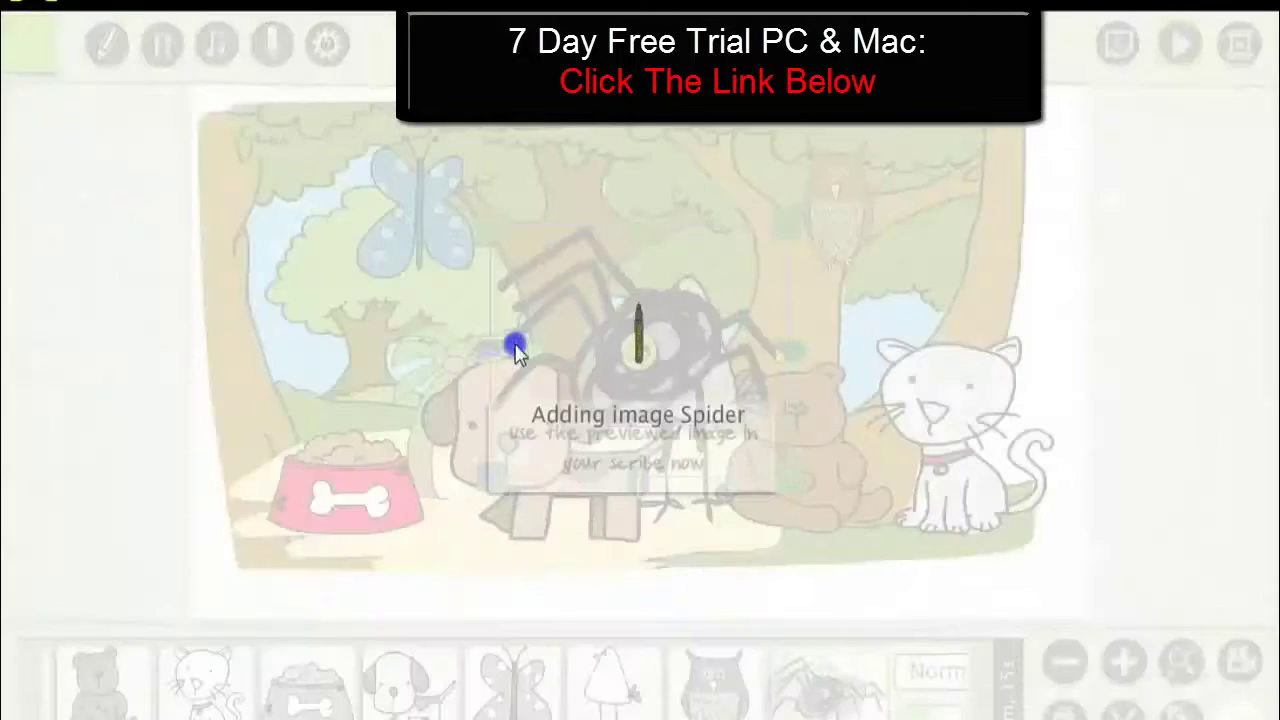
- Shrink the spider to less than half its size and place it on the central tree trunk above the dog
left_click_drag(695, 385, 418, 340)
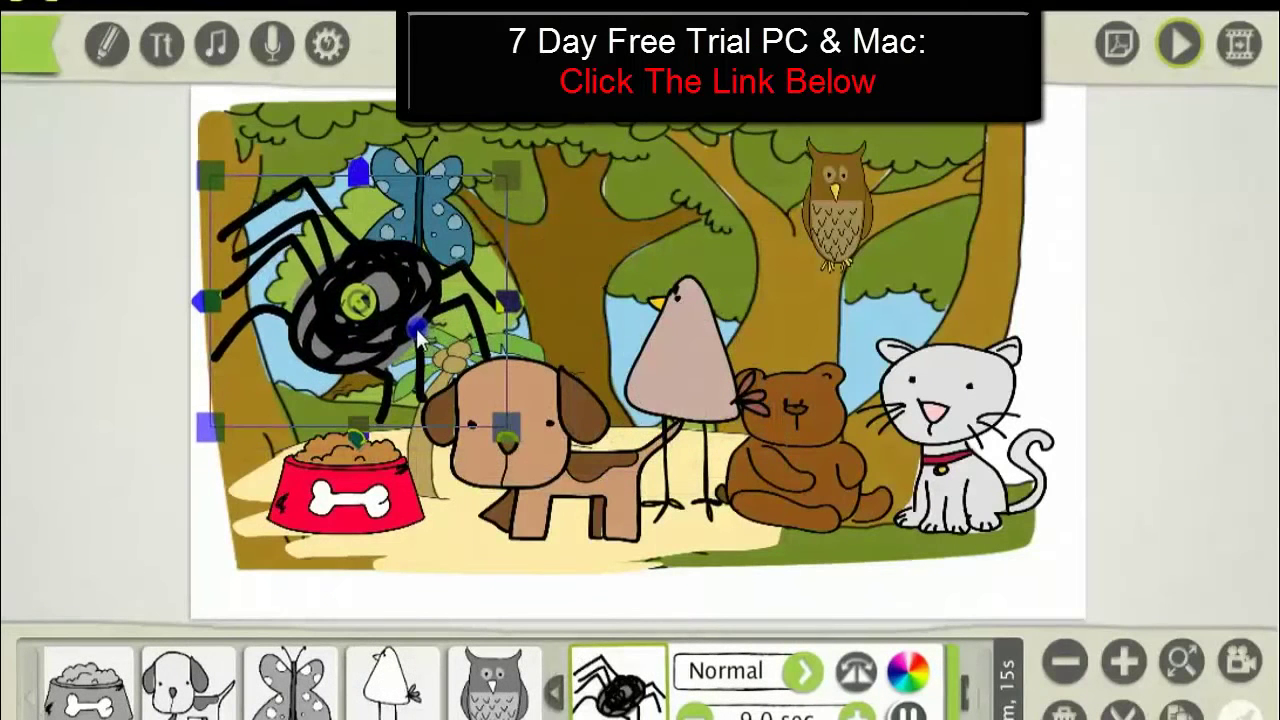
left_click_drag(514, 195, 452, 245)
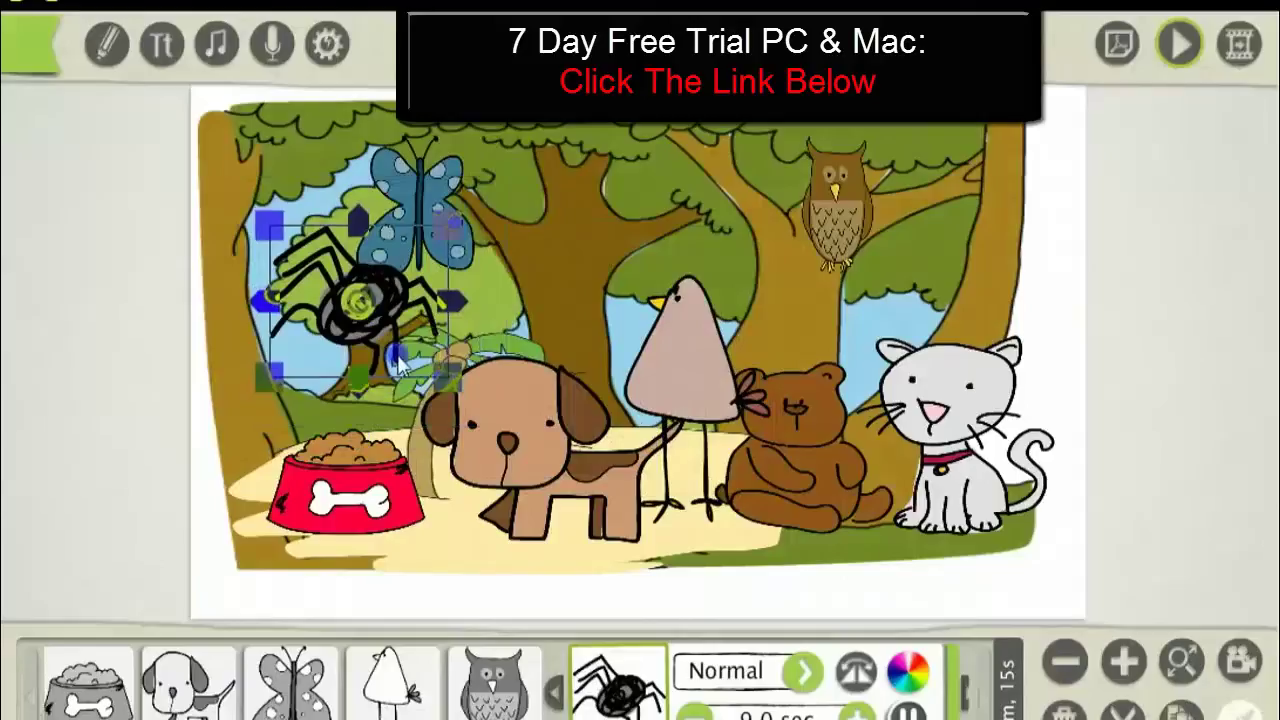
left_click_drag(398, 365, 614, 280)
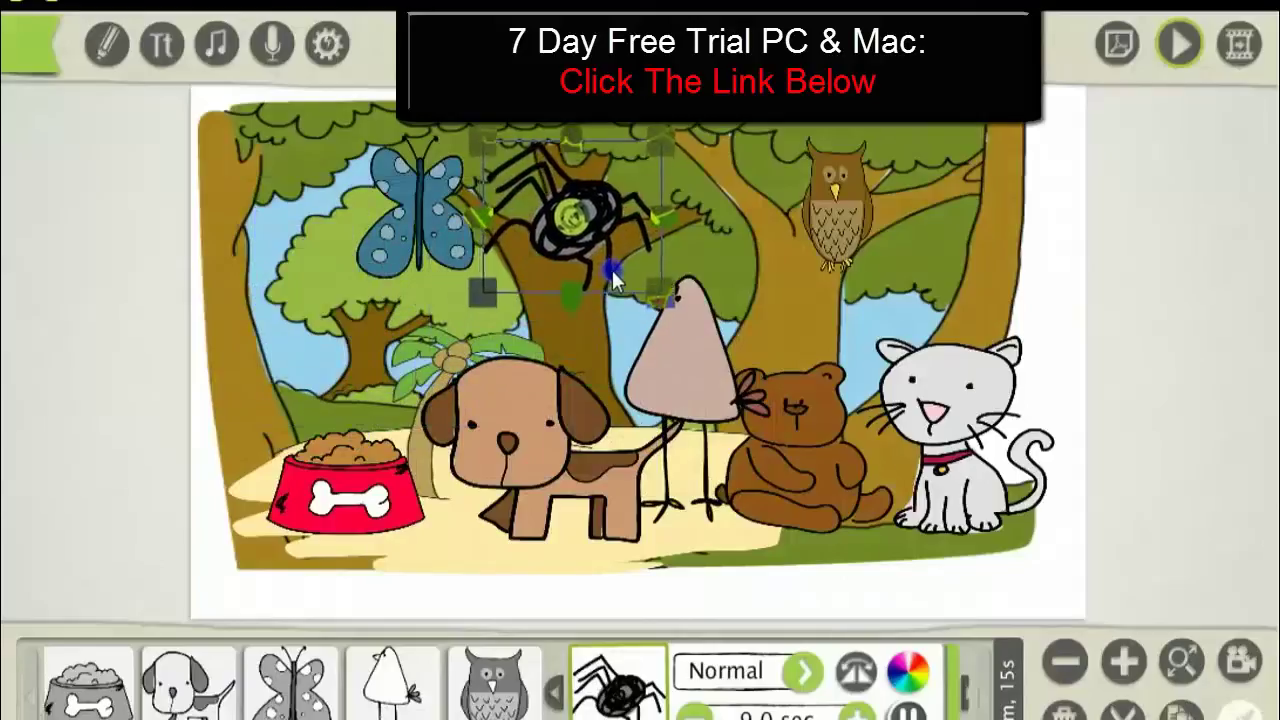
left_click_drag(497, 146, 534, 264)
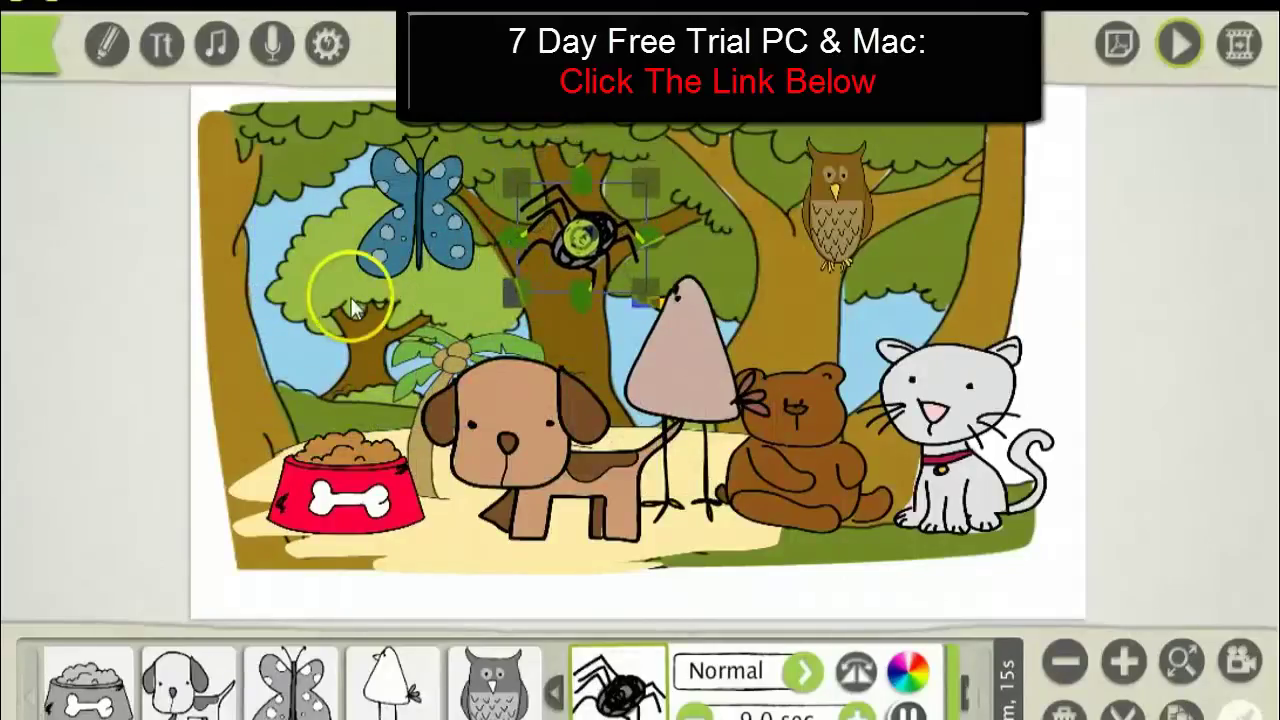
- Insert the Squirrel image from the Creatures folder, shrink it and rotate it upright against the leftmost tree trunk
left_click(107, 43)
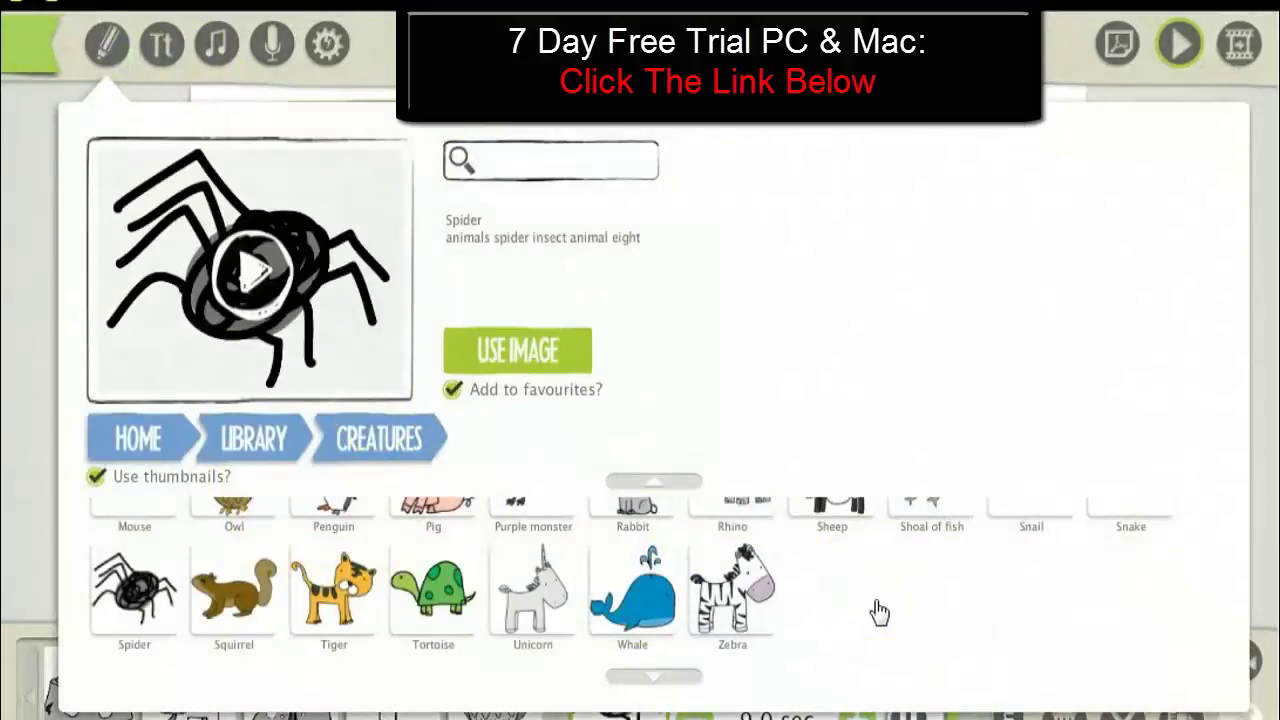
left_click(232, 607)
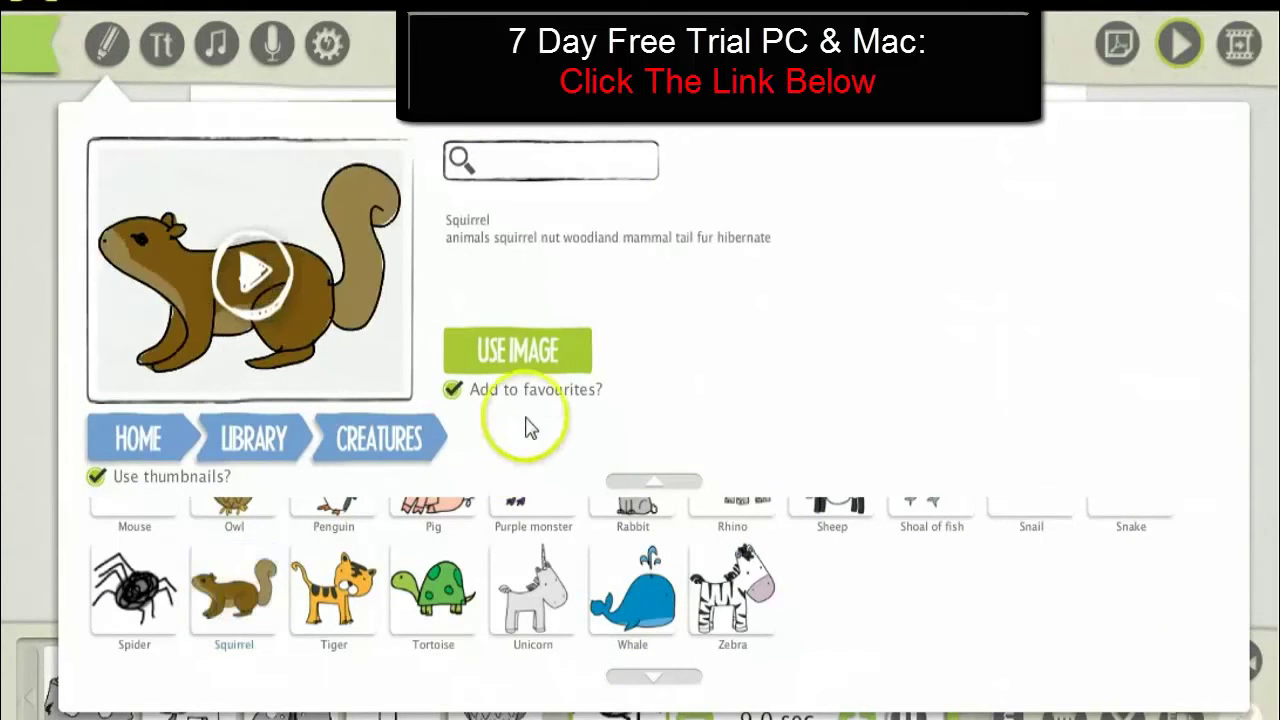
left_click(528, 362)
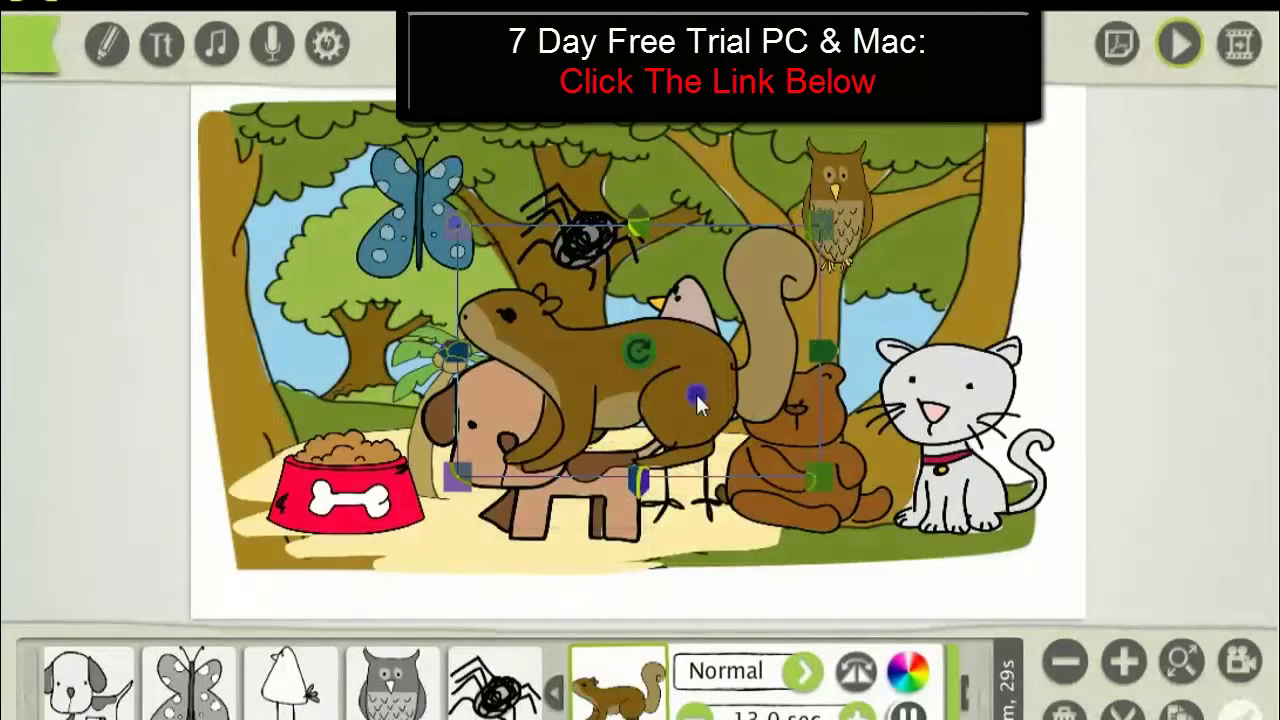
left_click_drag(697, 403, 620, 425)
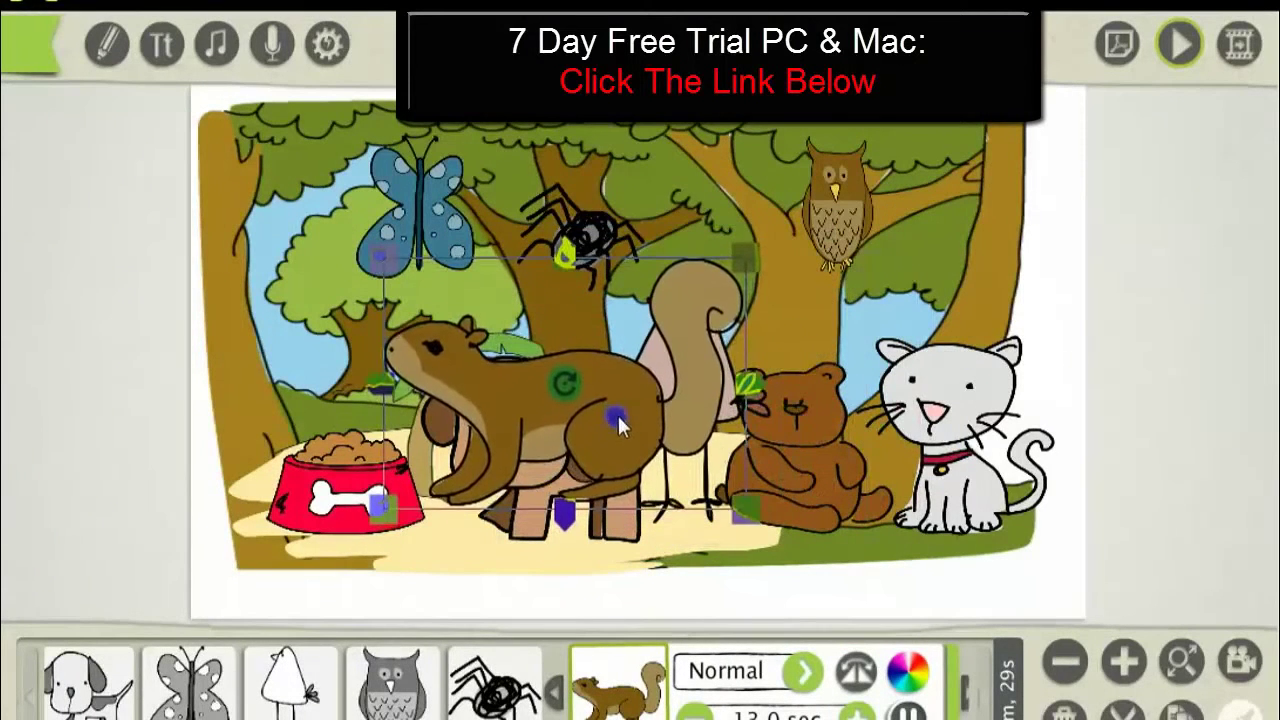
left_click_drag(740, 264, 662, 314)
left_click_drag(595, 388, 334, 376)
left_click(232, 130)
- Insert the Snail image from the Creatures folder into the scene
left_click(108, 50)
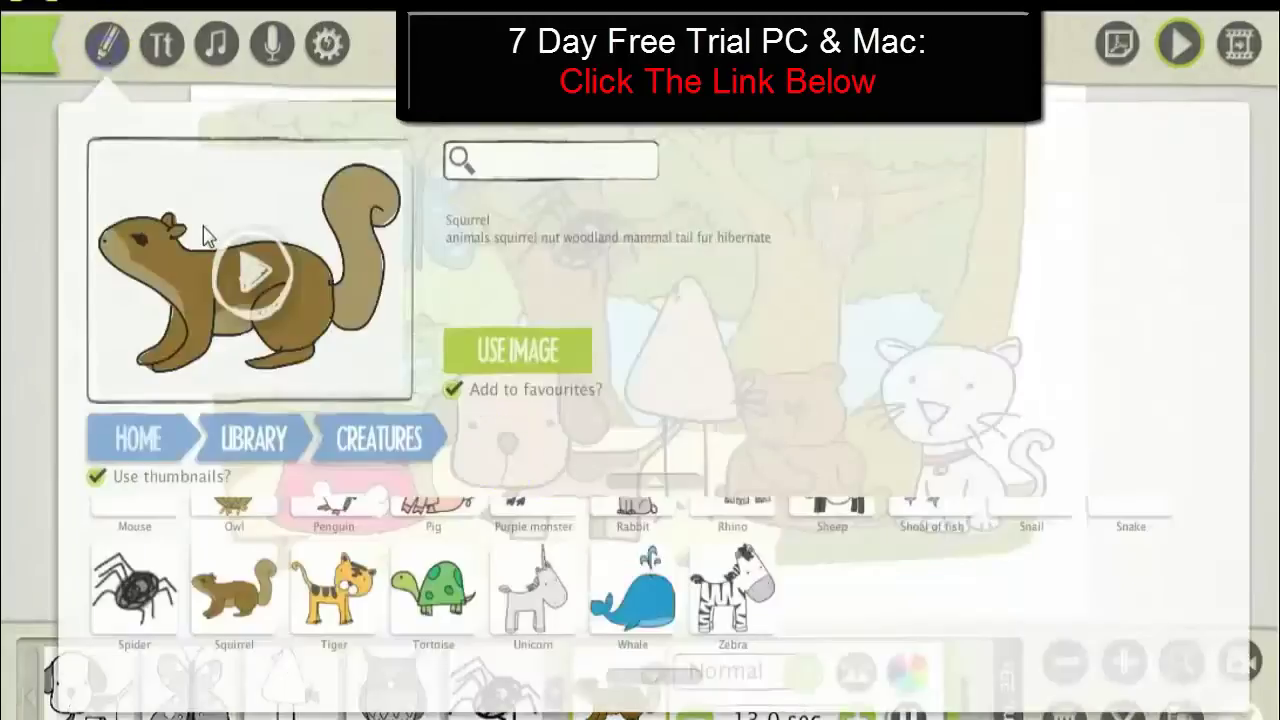
scroll(871, 614, "up", 1)
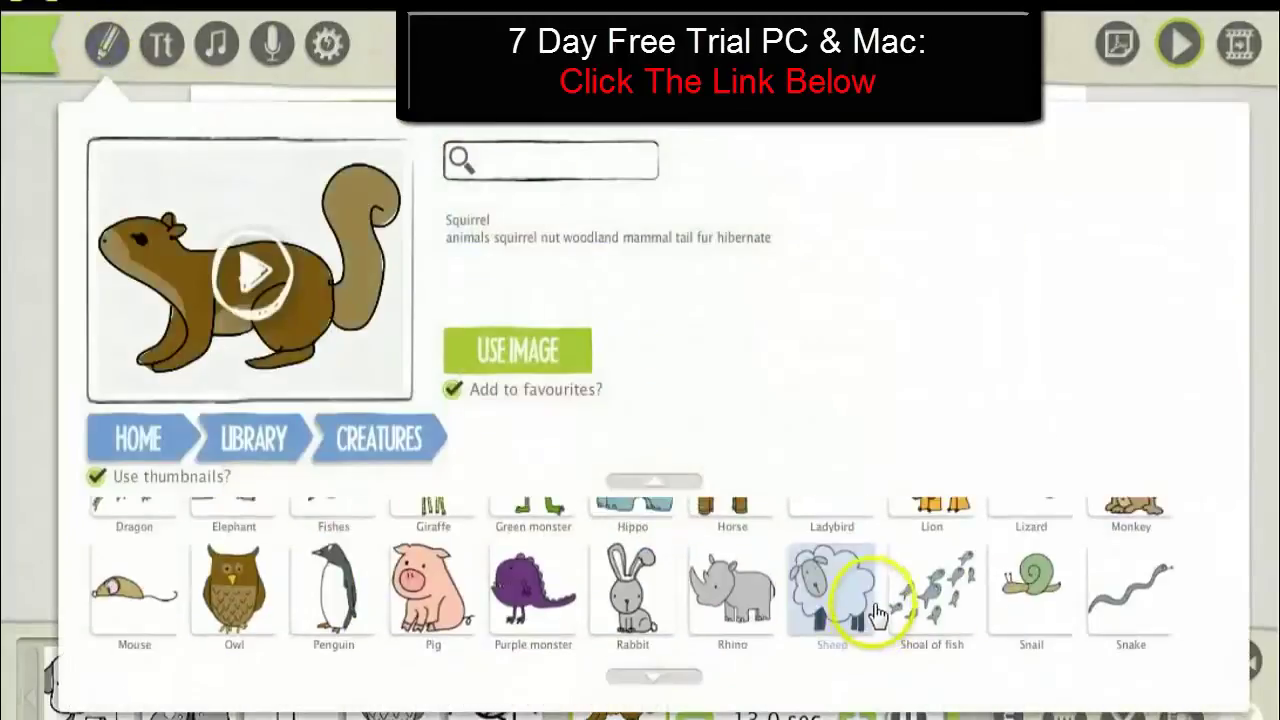
left_click(1033, 601)
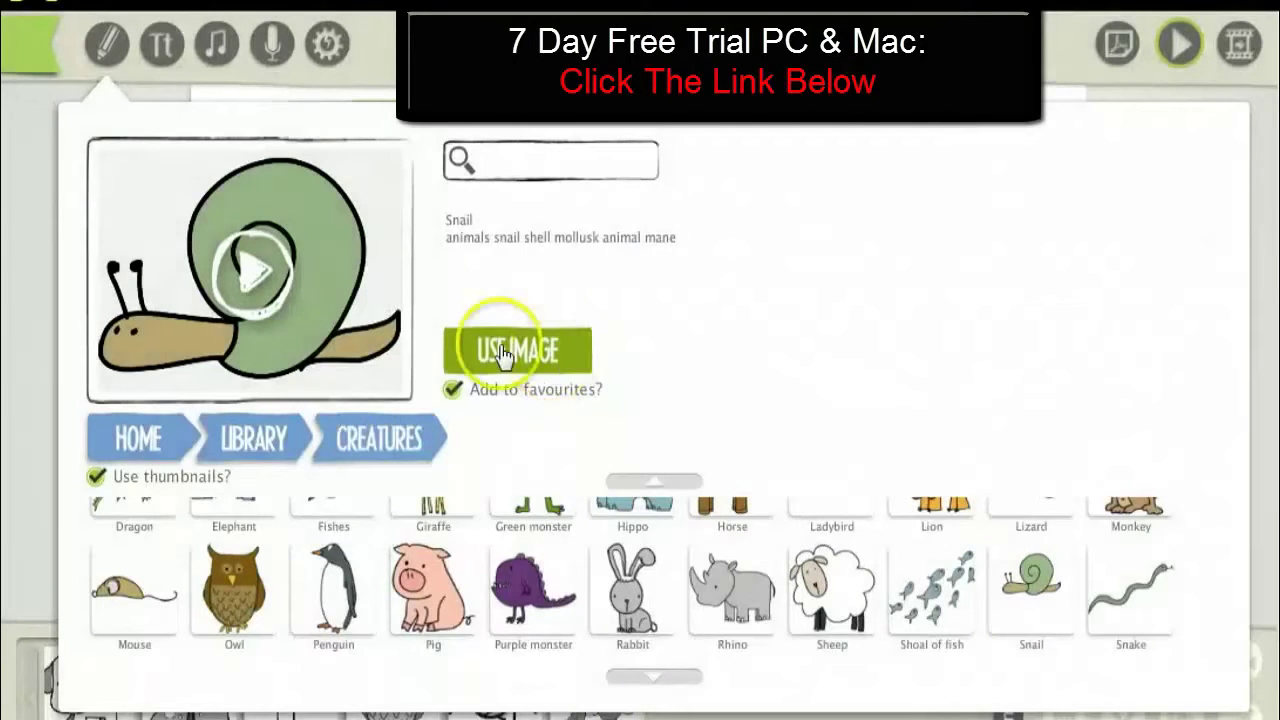
left_click(505, 352)
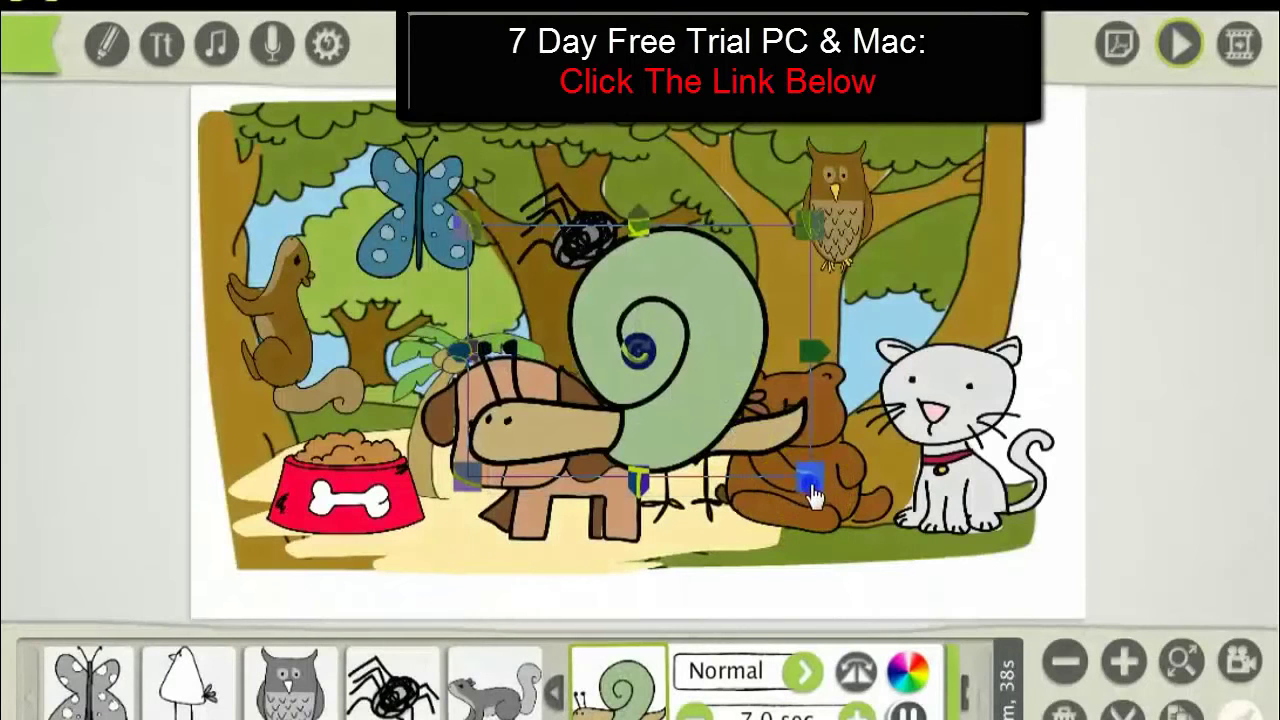
- Shrink and rotate the snail, rest it on the food in the red bowl, and nudge the dog slightly away from it
left_click_drag(812, 490, 735, 420)
left_click(645, 358)
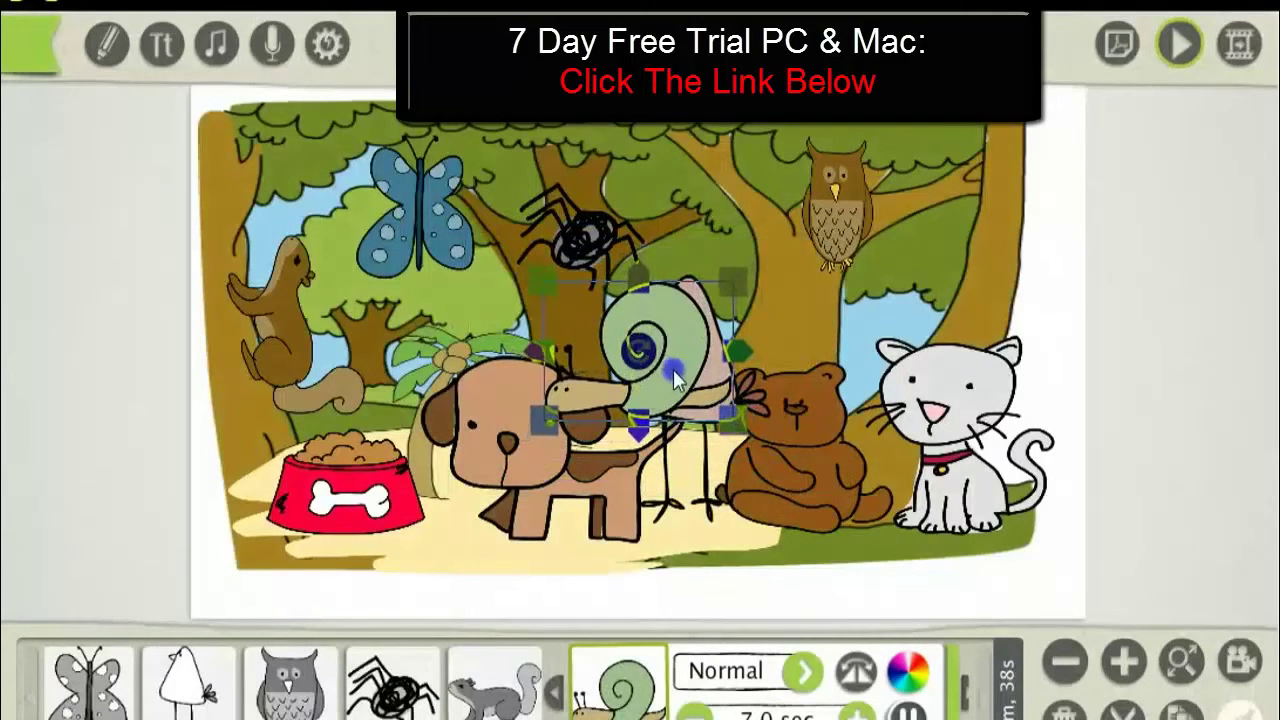
left_click_drag(675, 378, 432, 414)
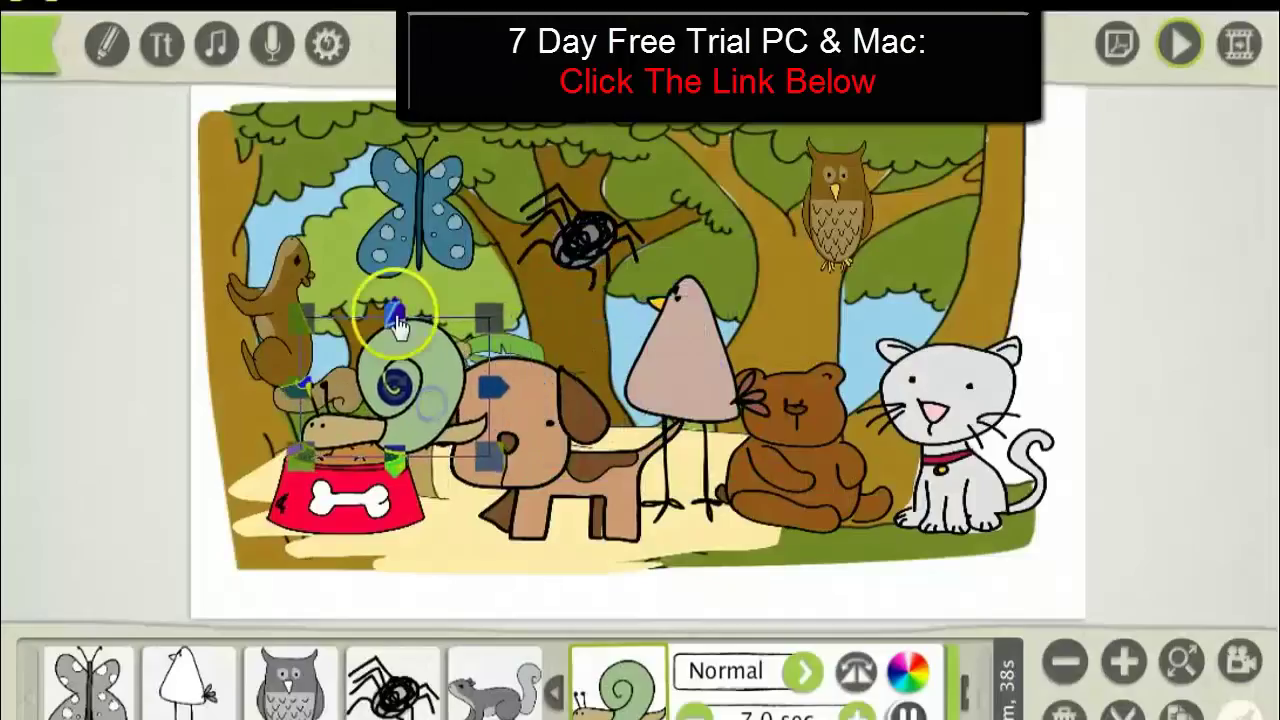
left_click_drag(489, 320, 435, 365)
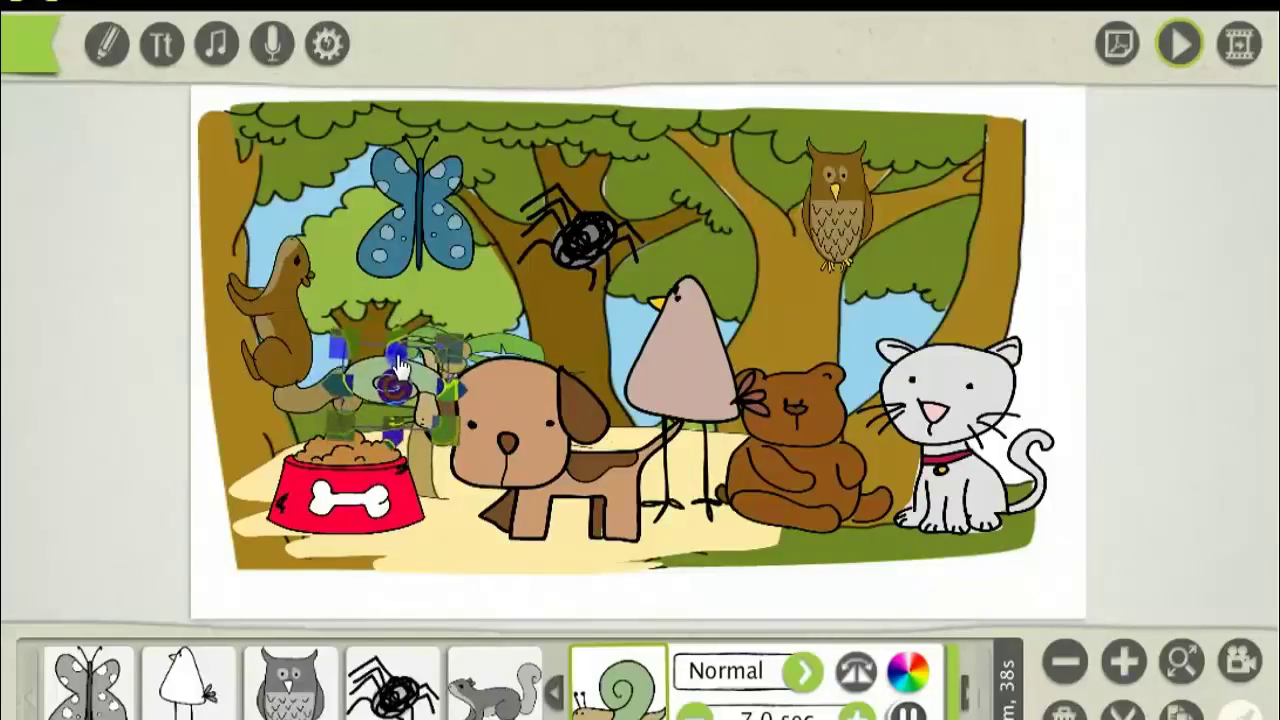
left_click_drag(418, 505, 428, 540)
left_click_drag(461, 543, 395, 464)
left_click_drag(417, 393, 398, 400)
left_click_drag(388, 448, 405, 447)
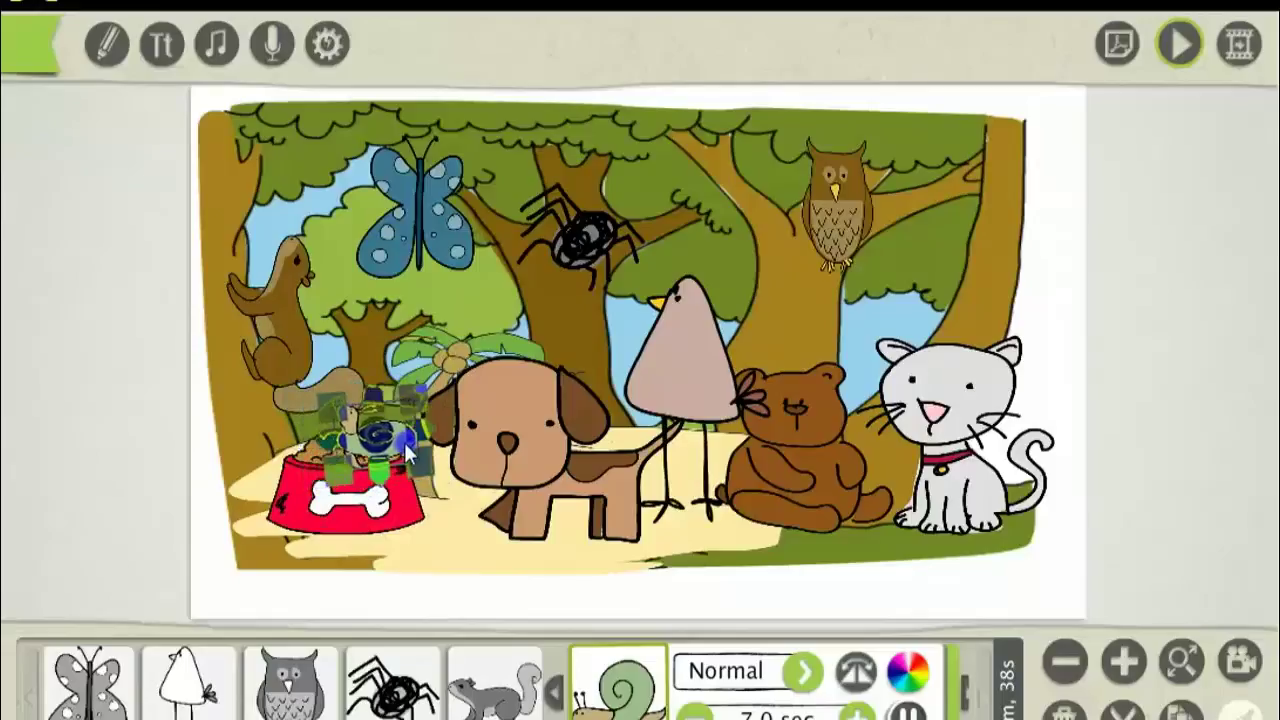
left_click(558, 462)
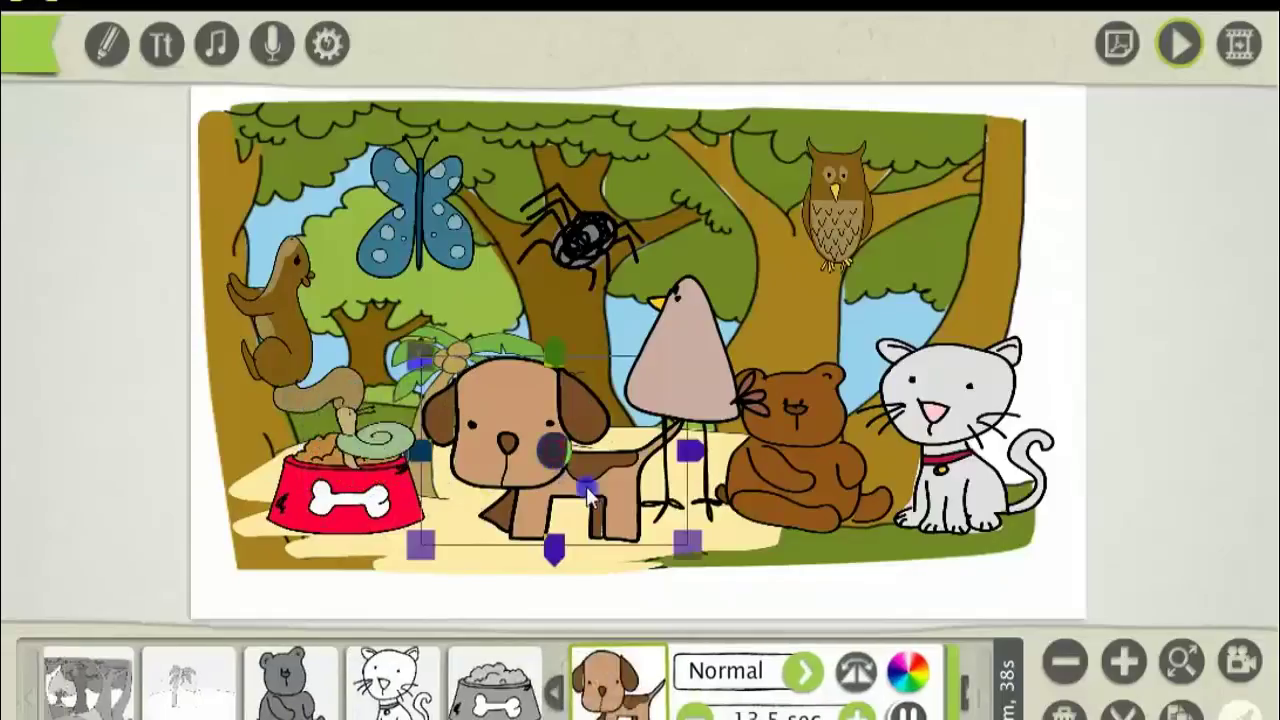
mouse_move(588, 497)
left_mouse_down()
mouse_move(519, 448)
mouse_move(450, 445)
mouse_move(479, 465)
mouse_move(471, 455)
mouse_move(528, 443)
mouse_move(486, 457)
mouse_move(592, 501)
left_mouse_up()
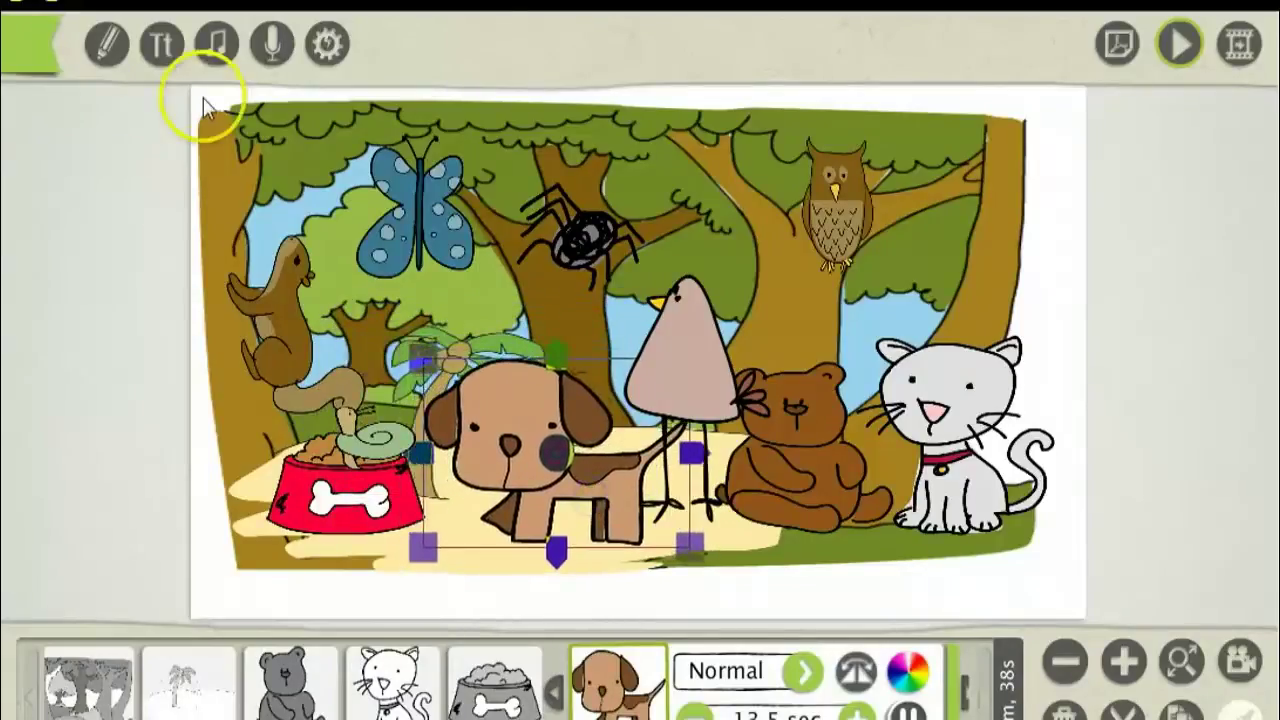
- Insert the Rabbit image from the Creatures folder, shrink it and place it between the bear and the cat
left_click(97, 42)
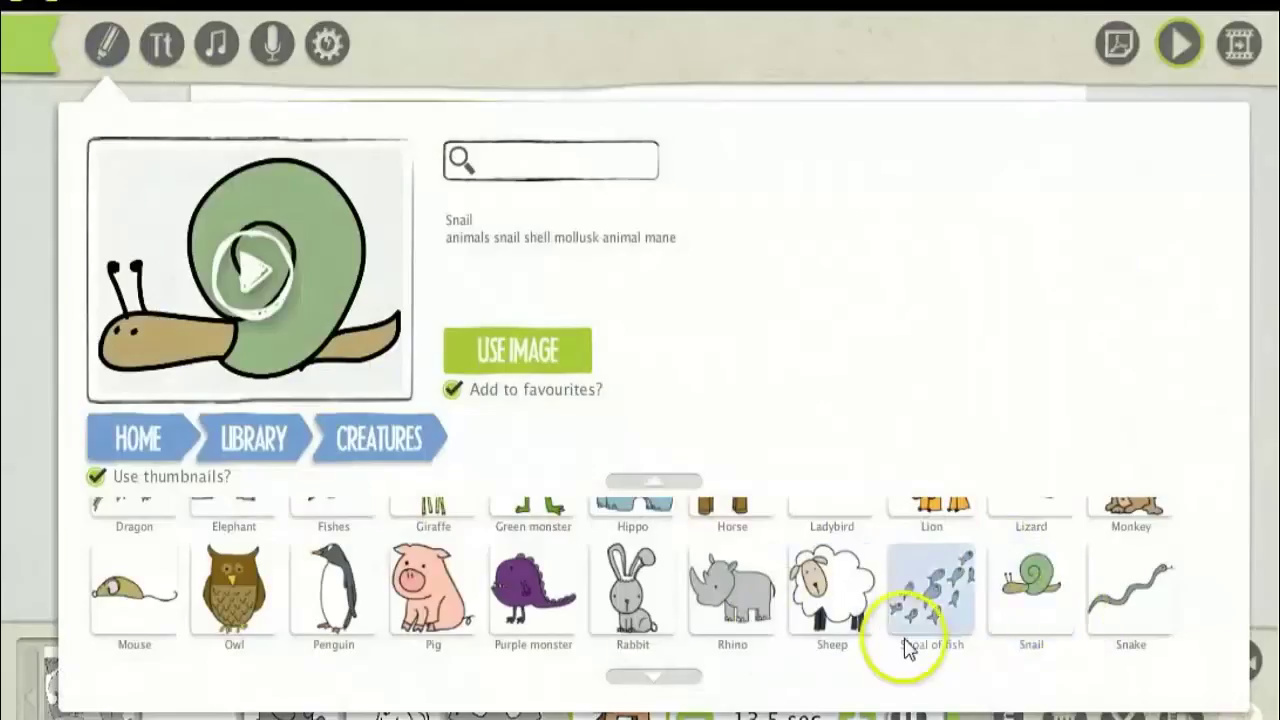
left_click(643, 605)
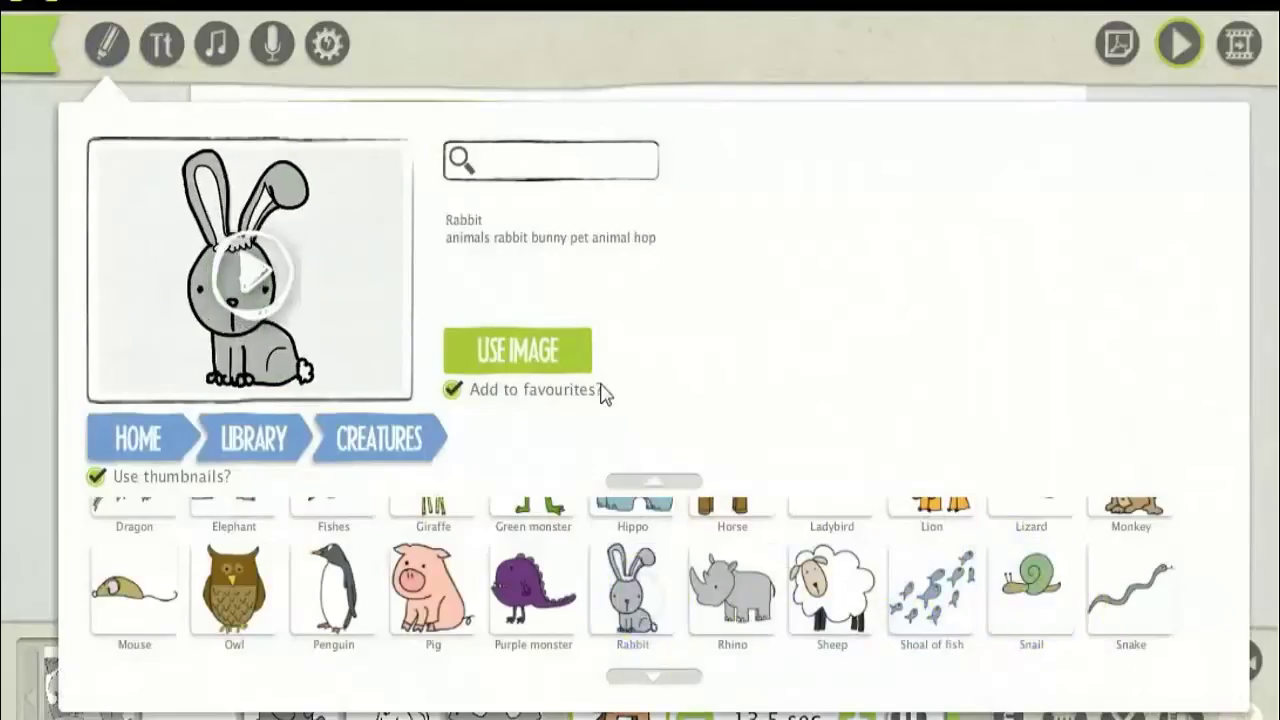
left_click(530, 350)
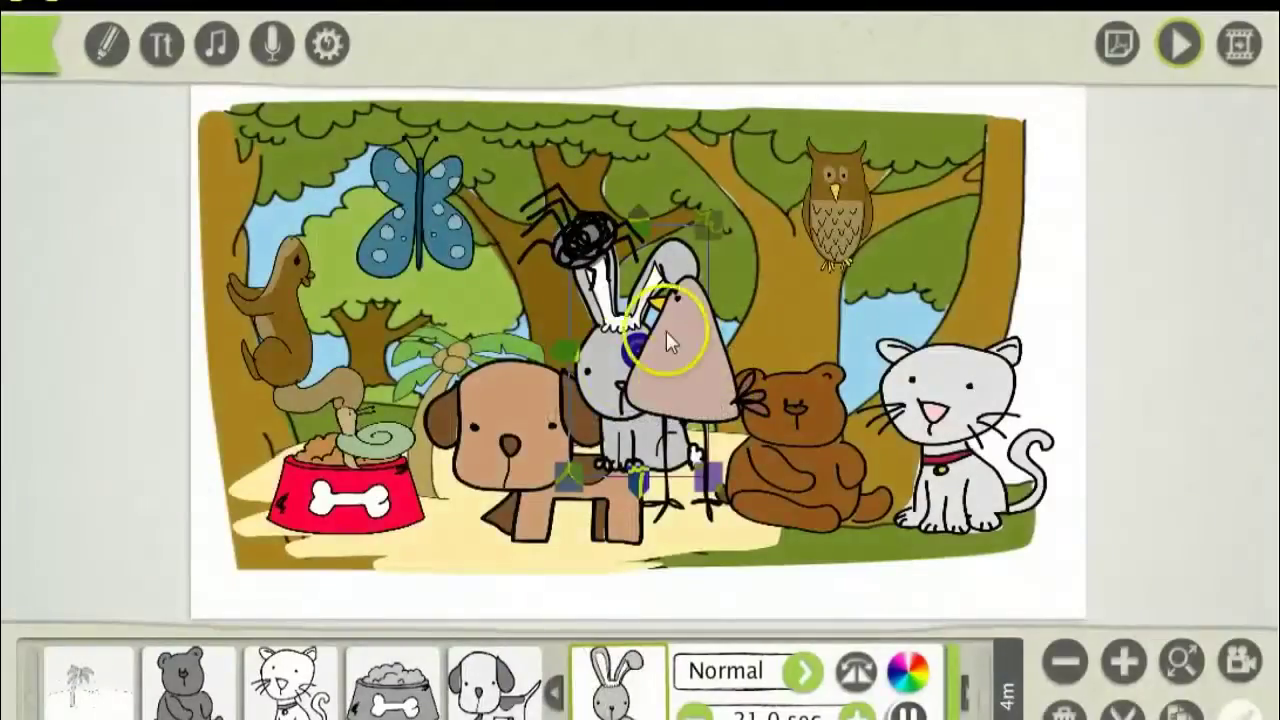
left_click_drag(608, 395, 473, 316)
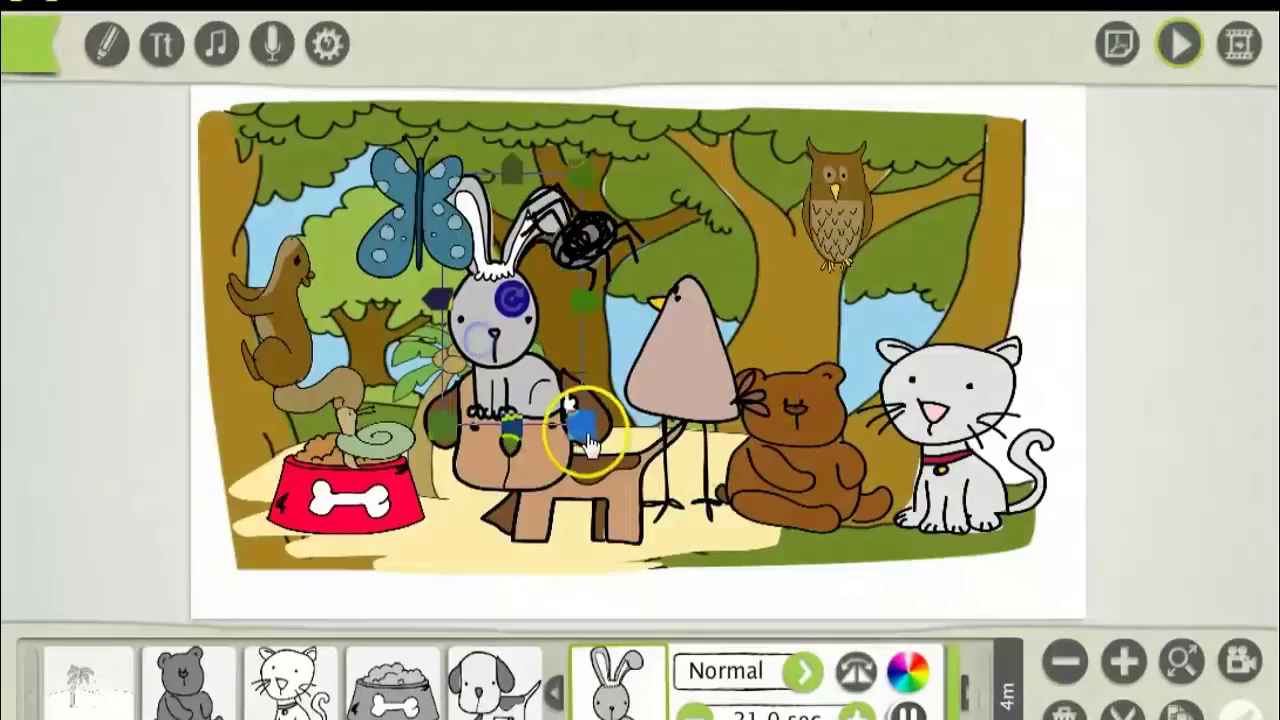
left_click_drag(586, 429, 897, 405)
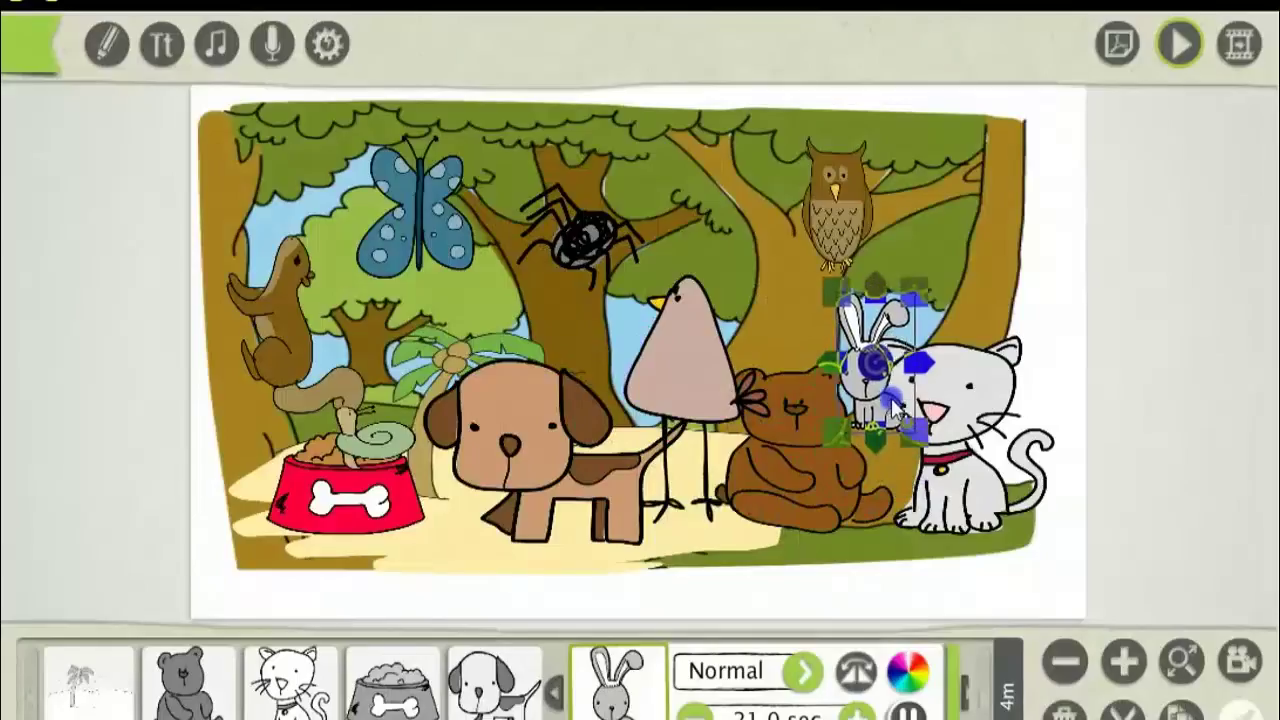
- Move the bear up against the large tree trunk below the owl, partly behind the chicken
left_click(797, 490)
left_click(790, 474)
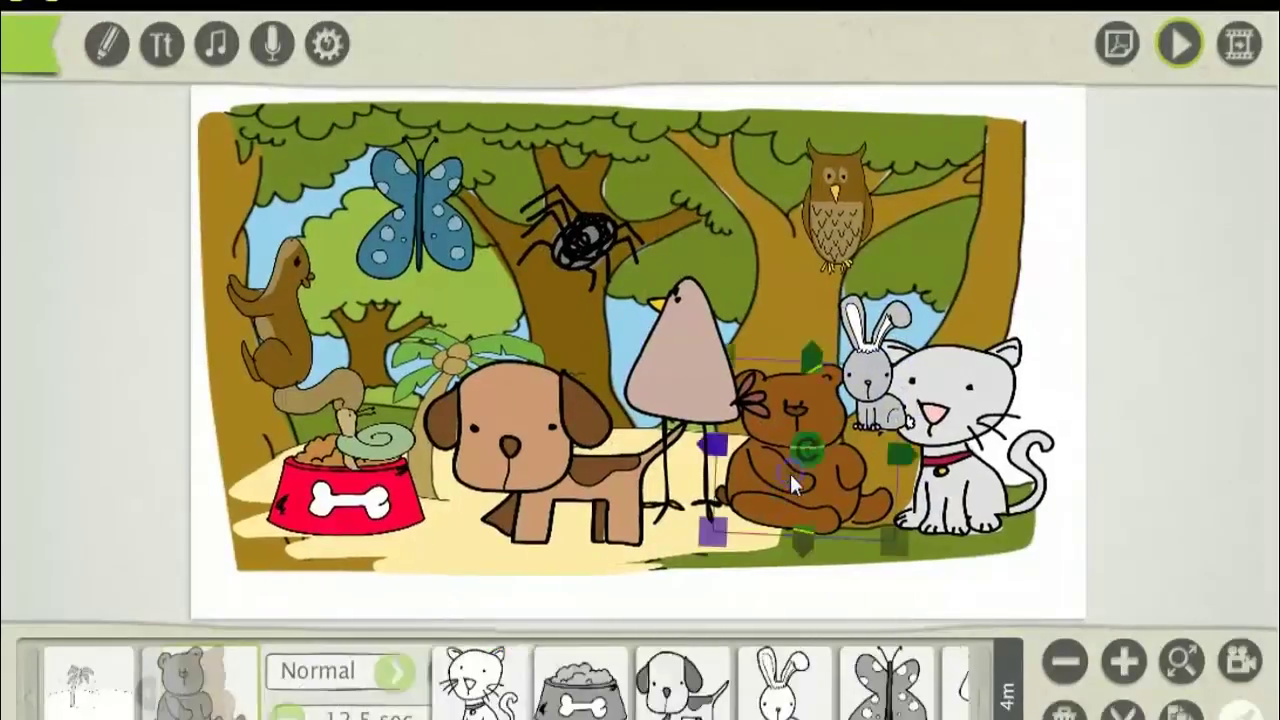
left_click_drag(827, 484, 825, 380)
left_click(882, 400)
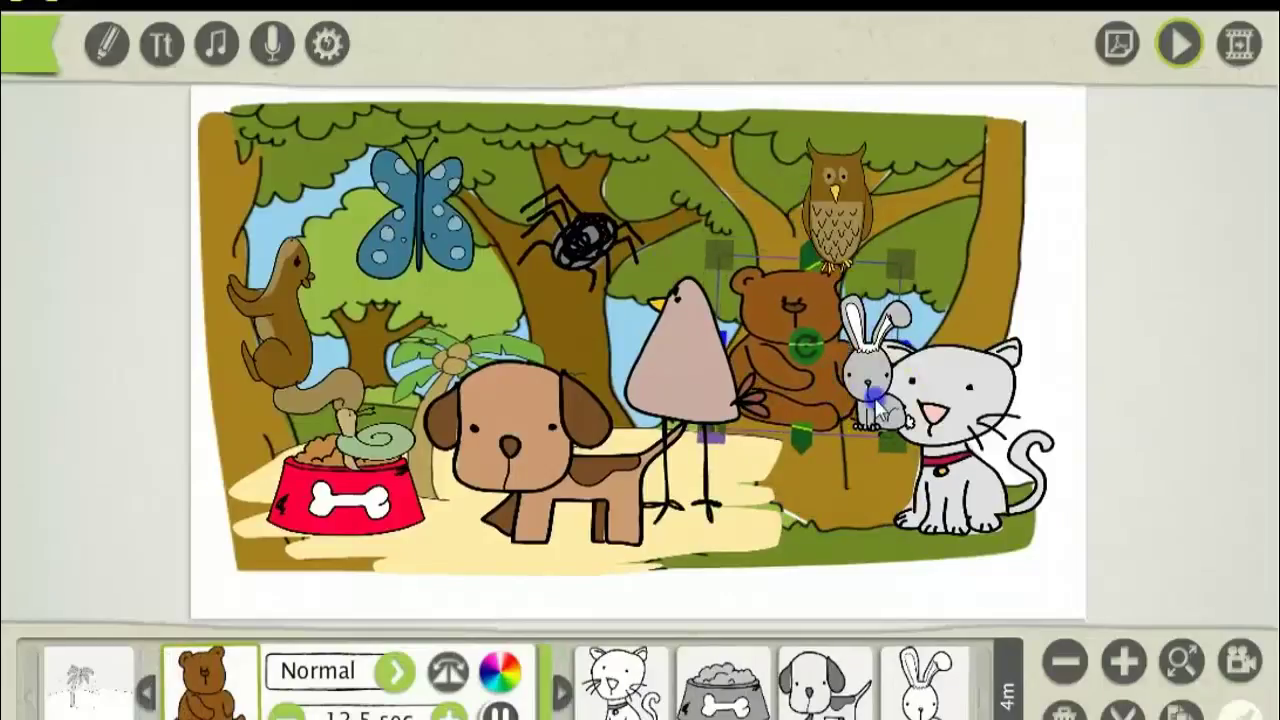
left_click_drag(797, 383, 790, 368)
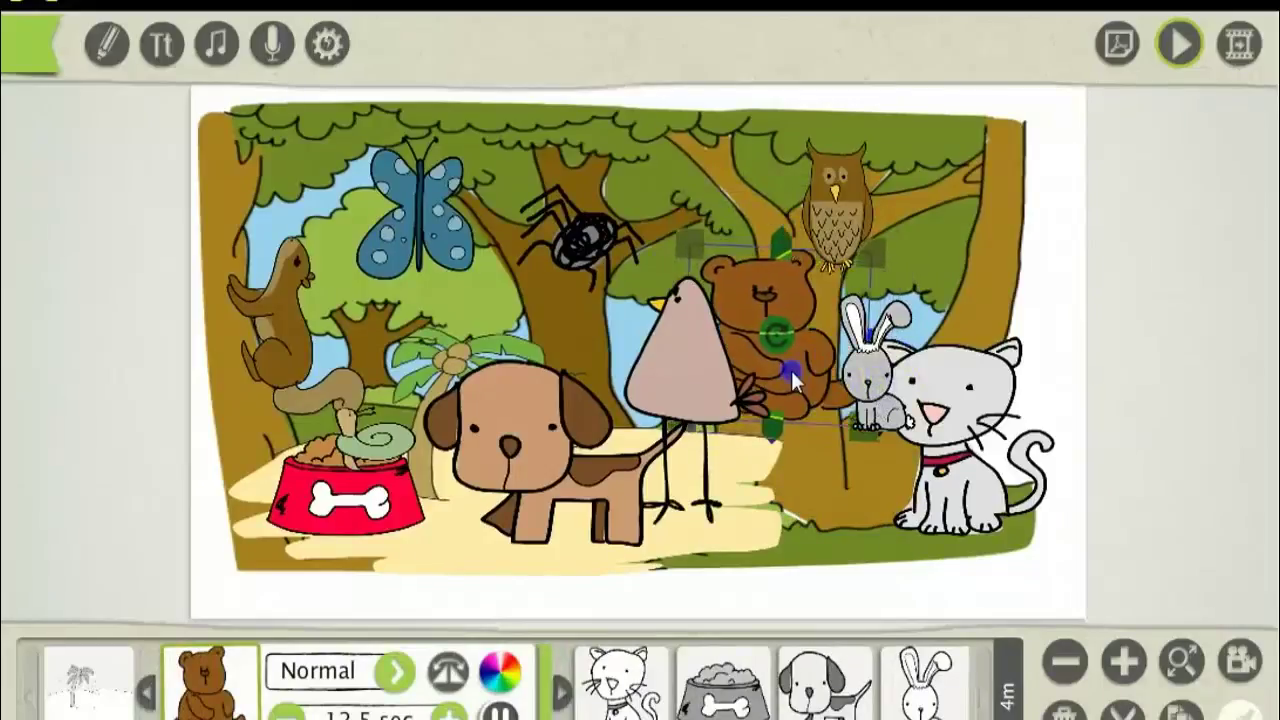
- Place the rabbit on the ground beside the cat and set its drawing time to 6.0 seconds
left_click_drag(870, 370, 861, 519)
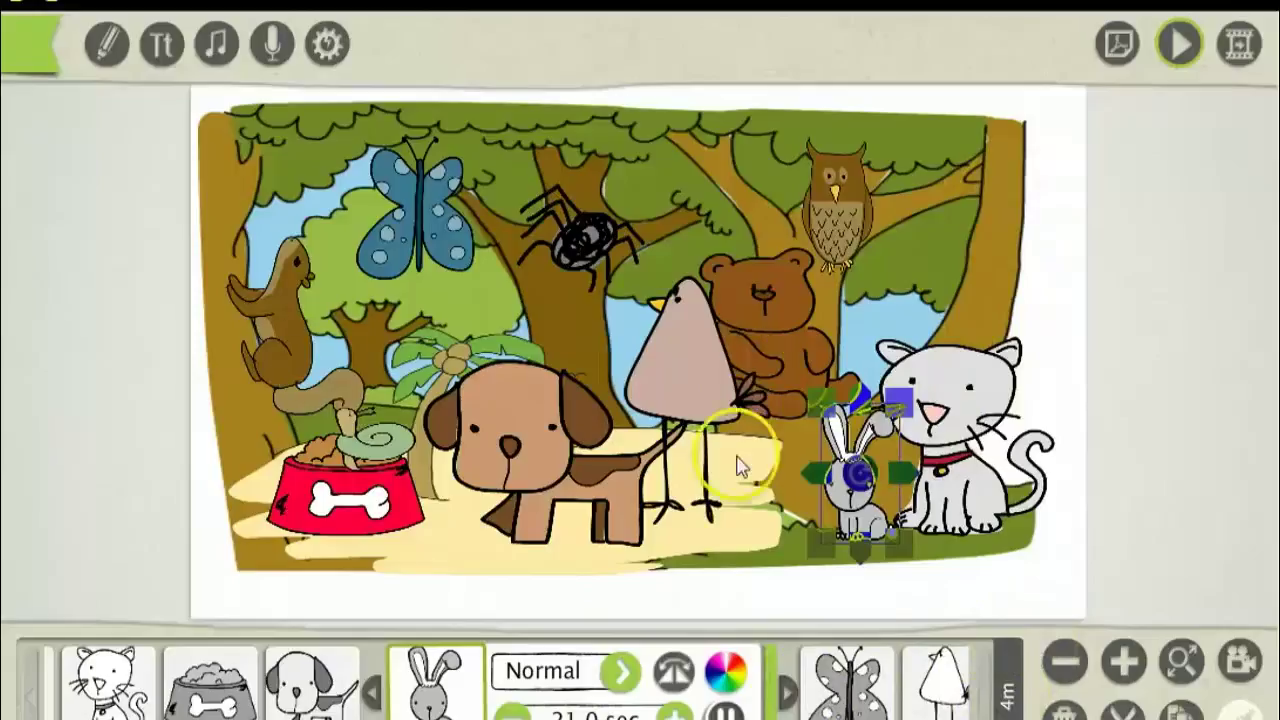
left_click(512, 711)
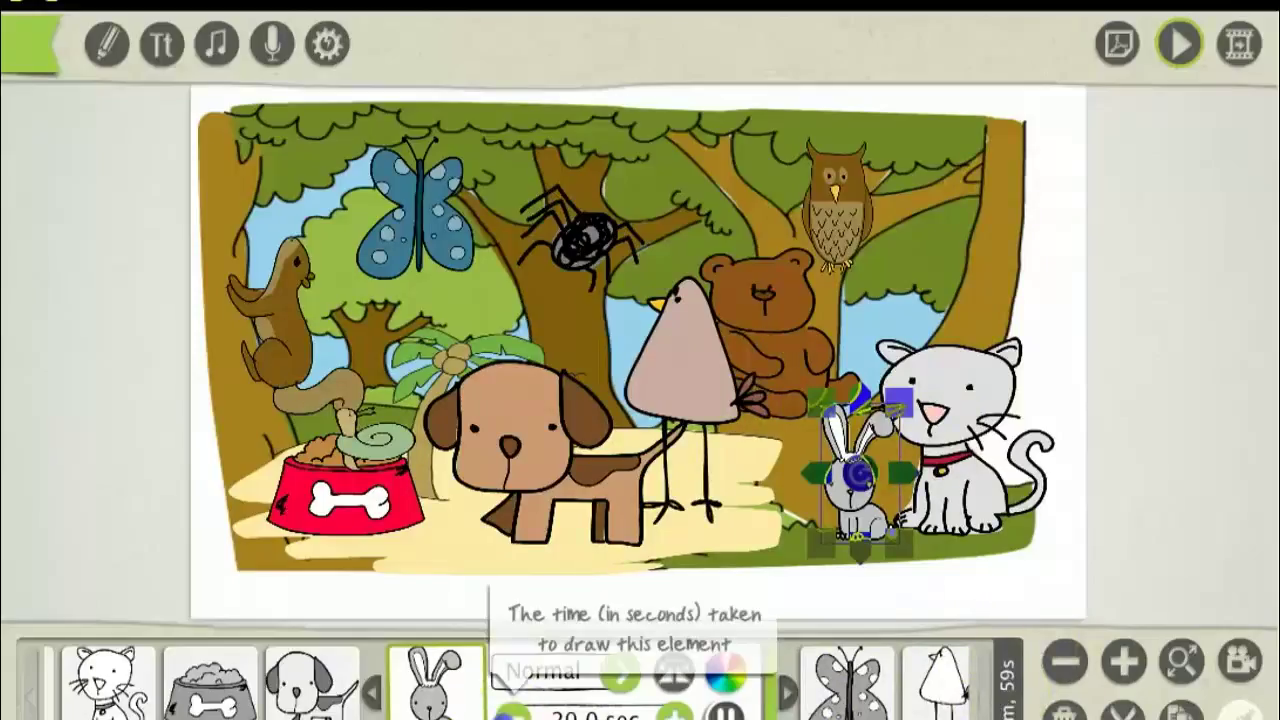
left_click(512, 711)
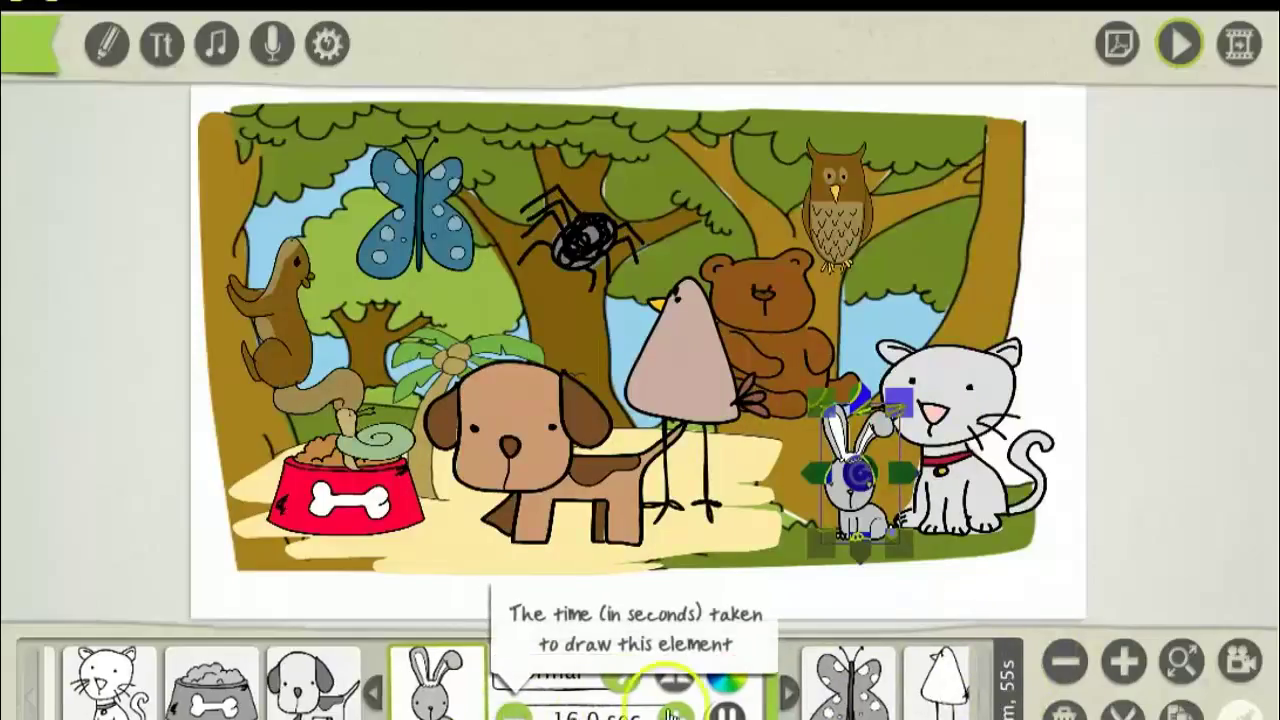
left_click(512, 711)
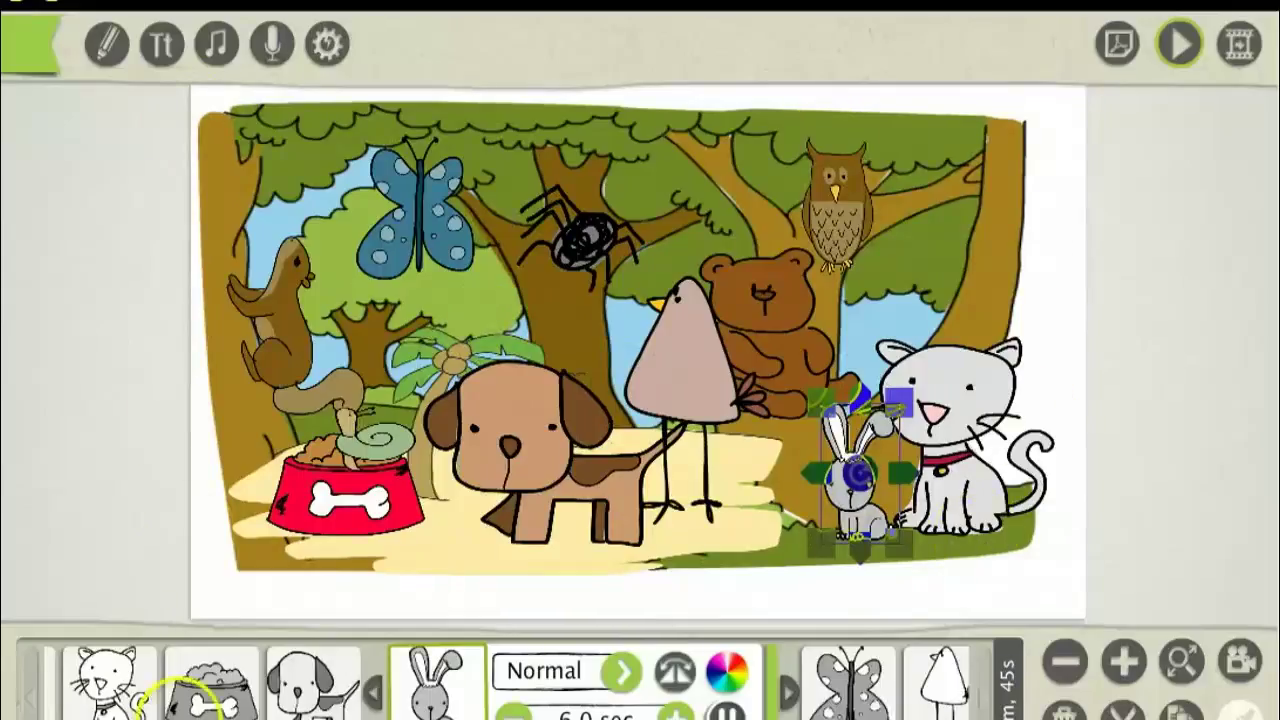
- Set the camera to the current full-scene view for the bear and cat elements
left_click(33, 708)
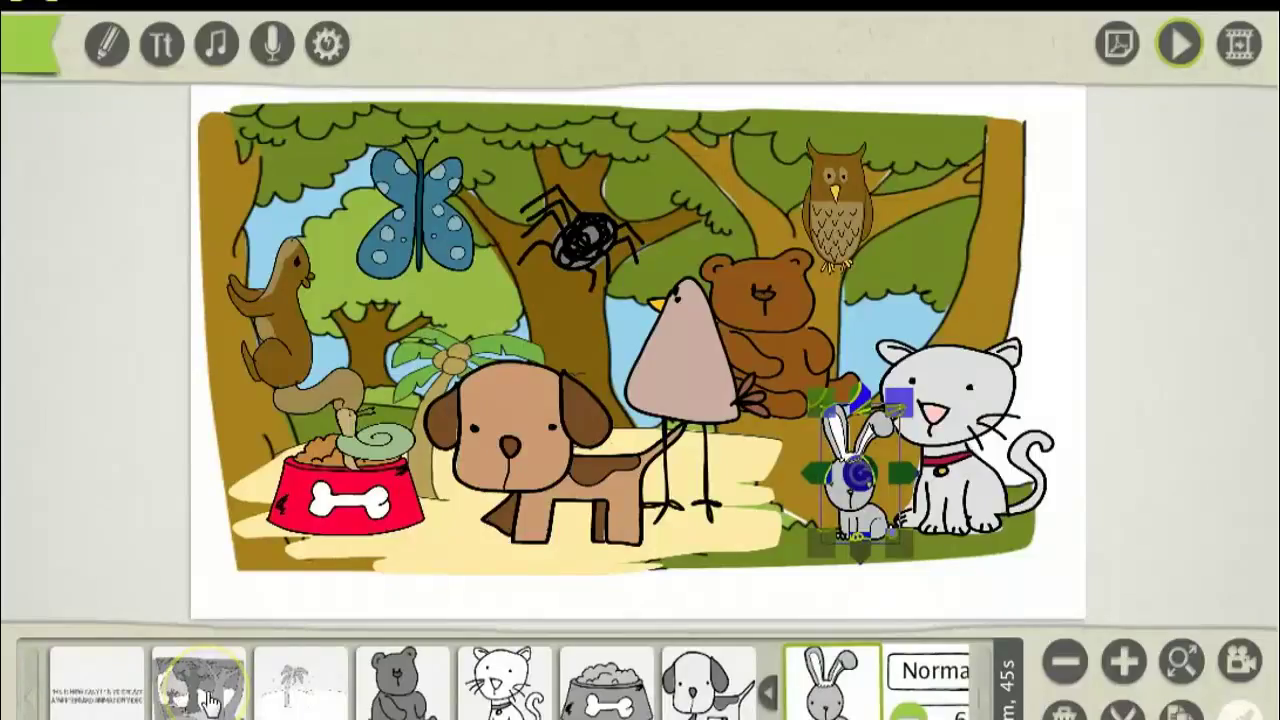
left_click(410, 703)
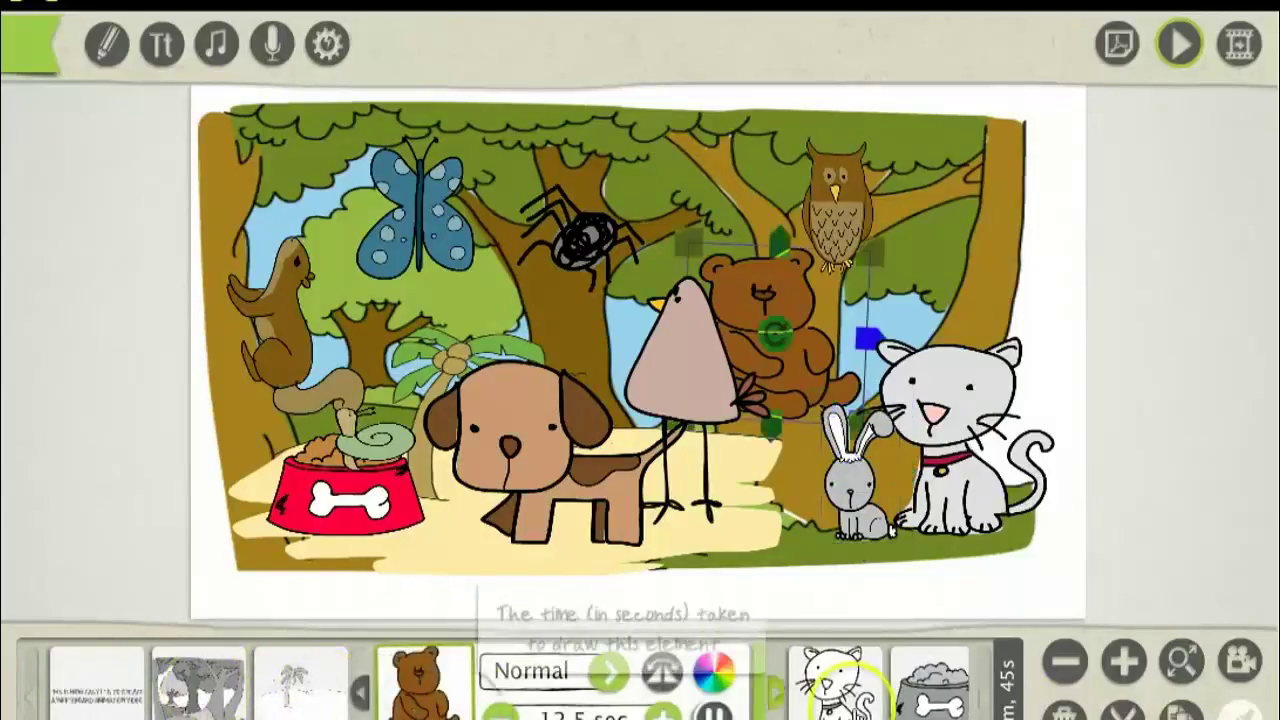
left_click(1245, 665)
left_click(1090, 446)
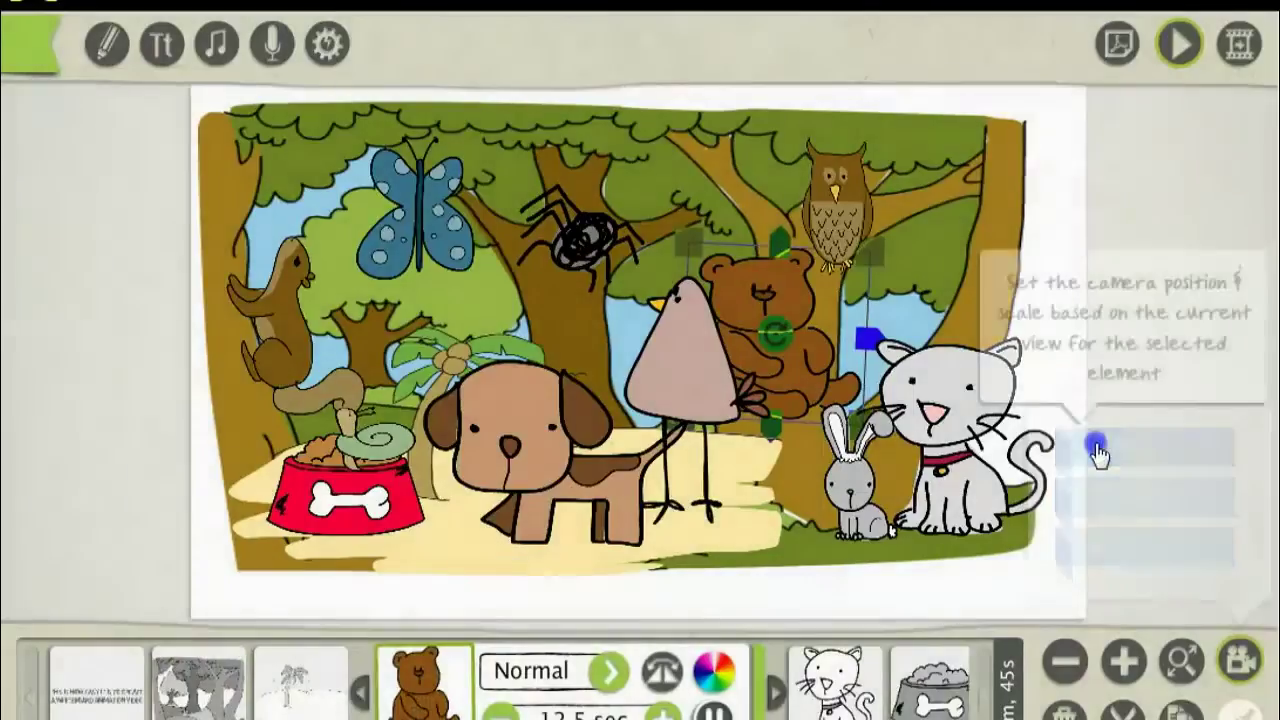
left_click(826, 676)
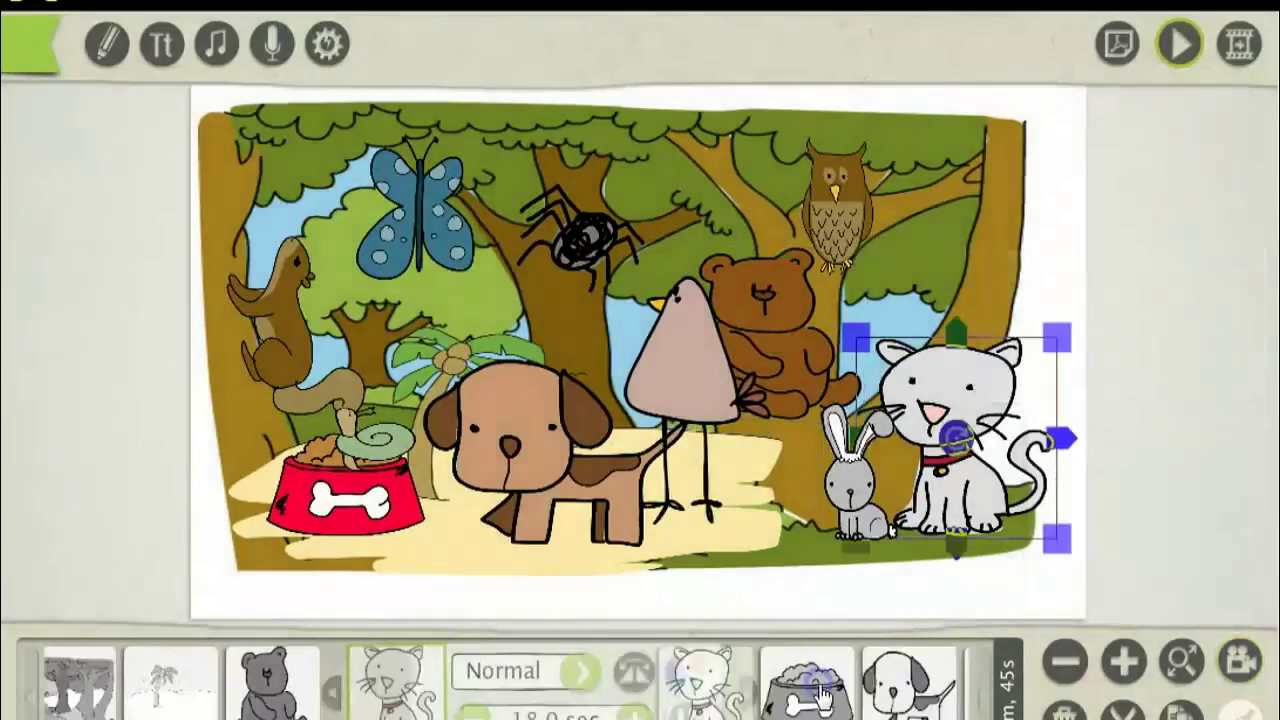
left_click(1243, 660)
left_click(1160, 450)
- Set the camera to the current full-scene view for the food bowl and dog elements
left_click(698, 682)
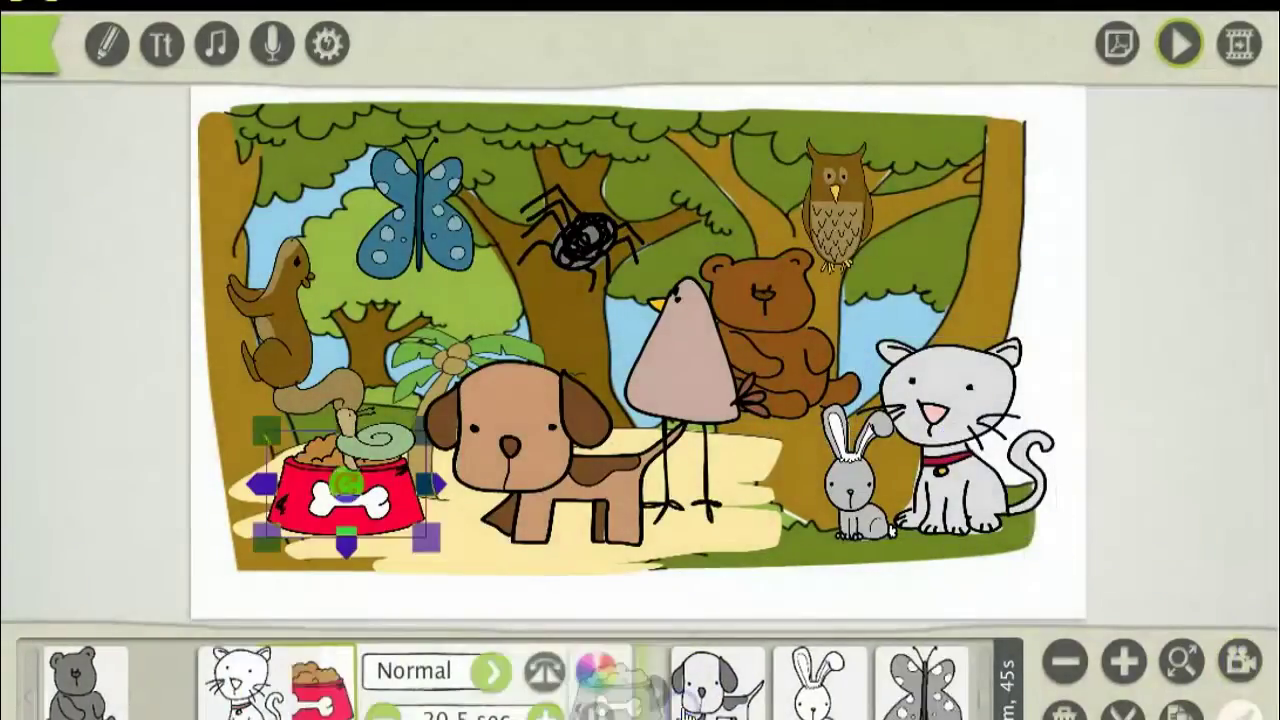
left_click(1243, 660)
left_click(1137, 457)
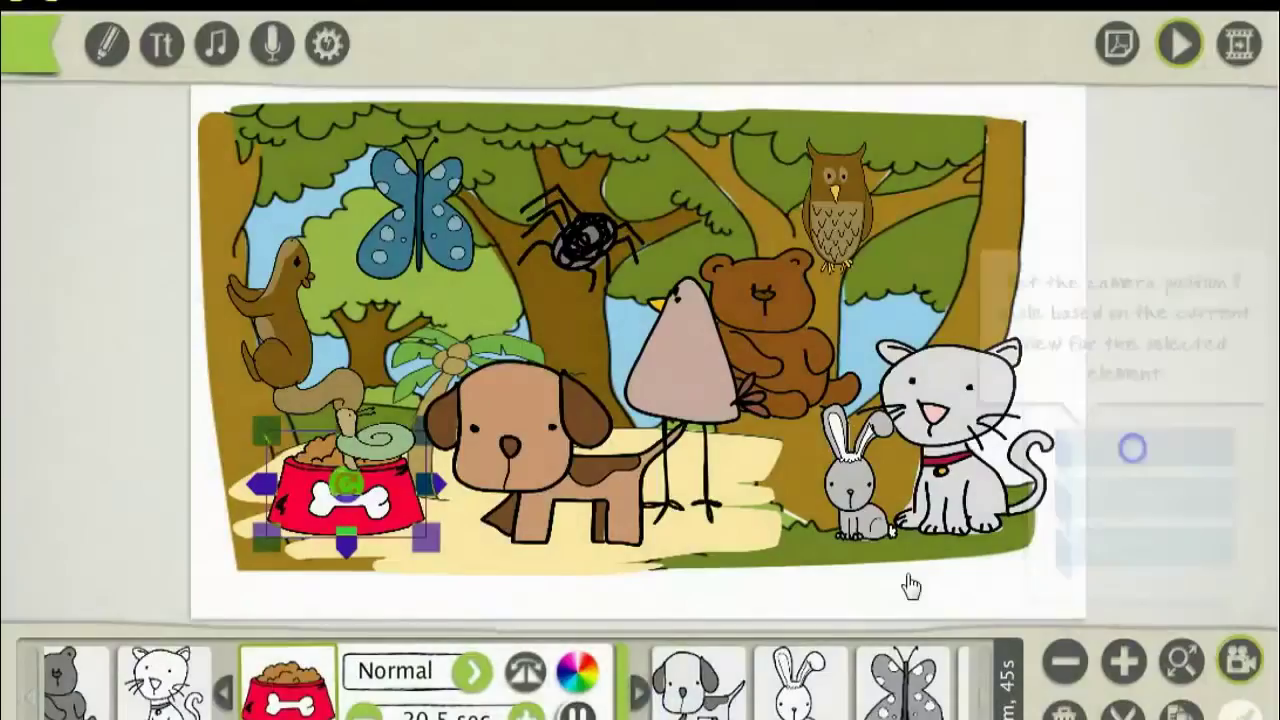
left_click(698, 685)
left_click(1245, 661)
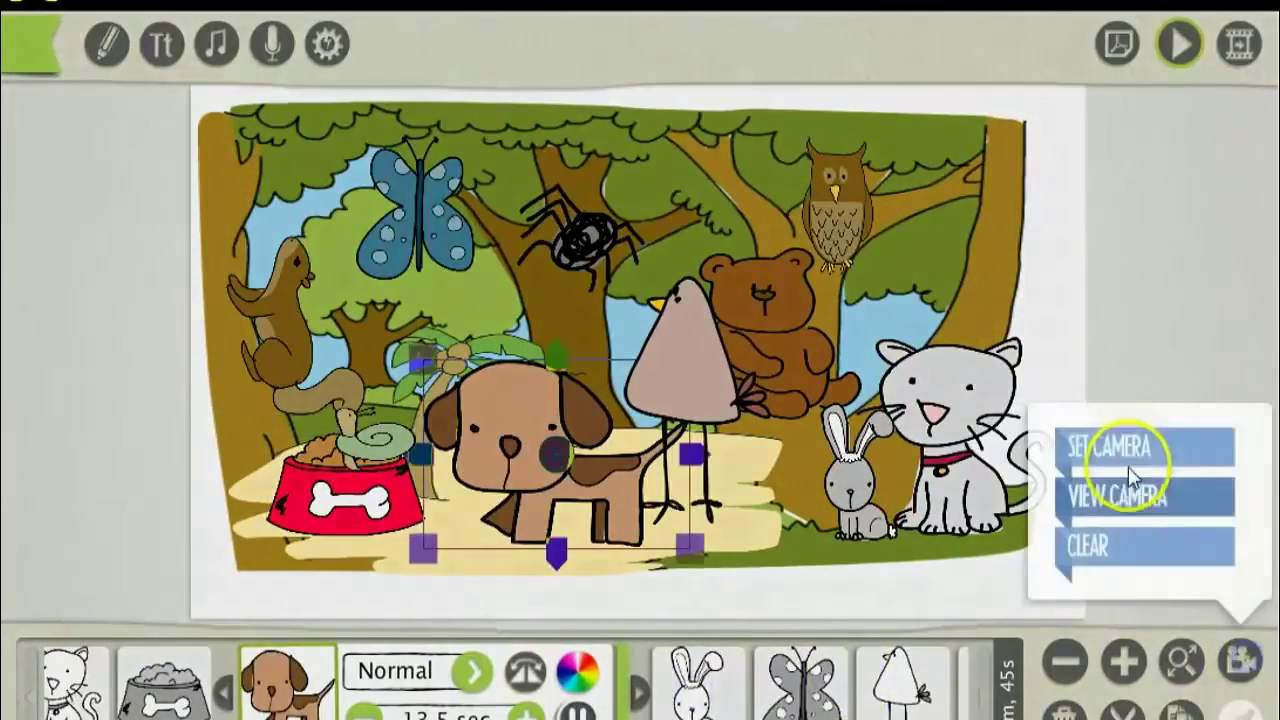
left_click(1130, 450)
- Set the camera to the current full-scene view for the rabbit and butterfly elements
left_click(698, 682)
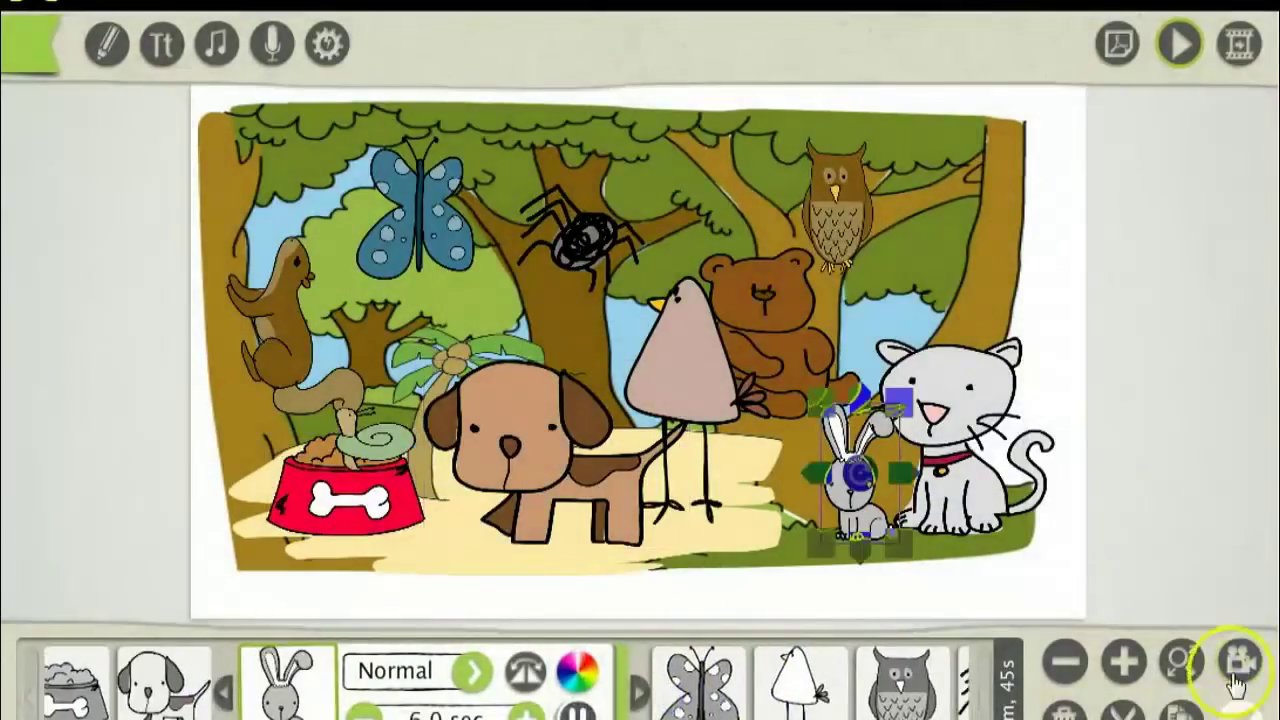
left_click(1240, 664)
left_click(1128, 448)
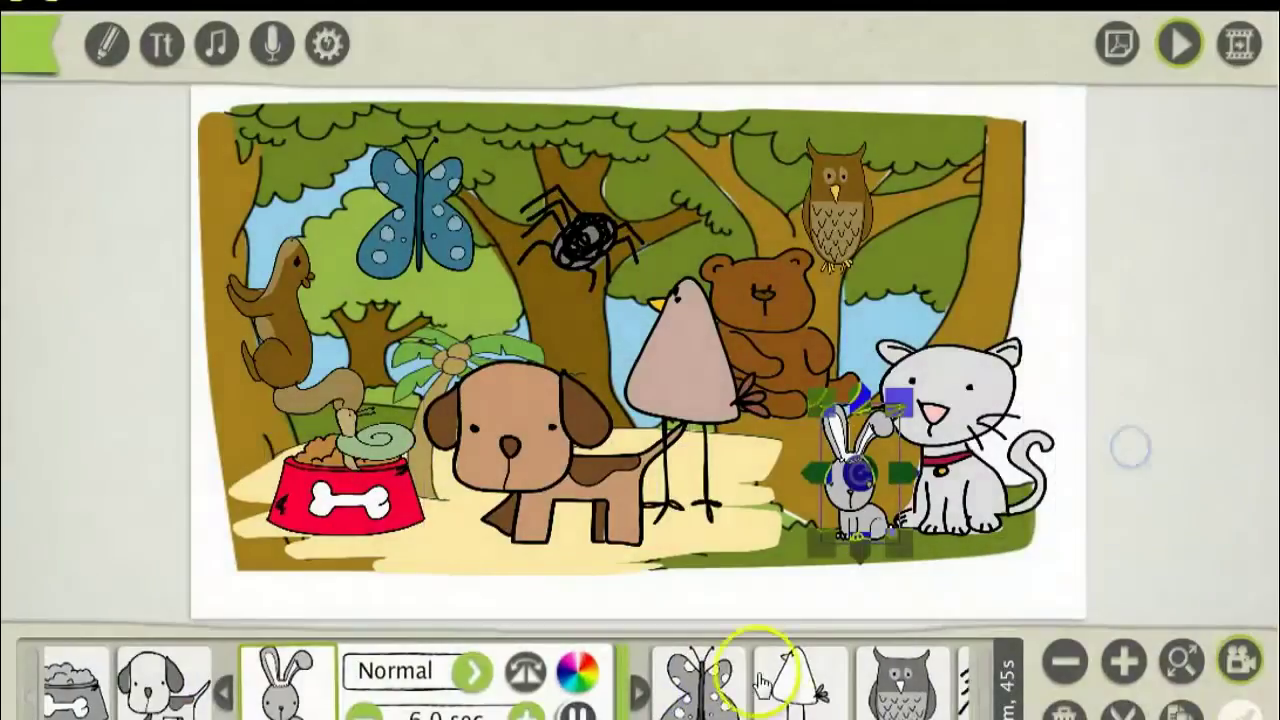
left_click(698, 682)
left_click(1245, 661)
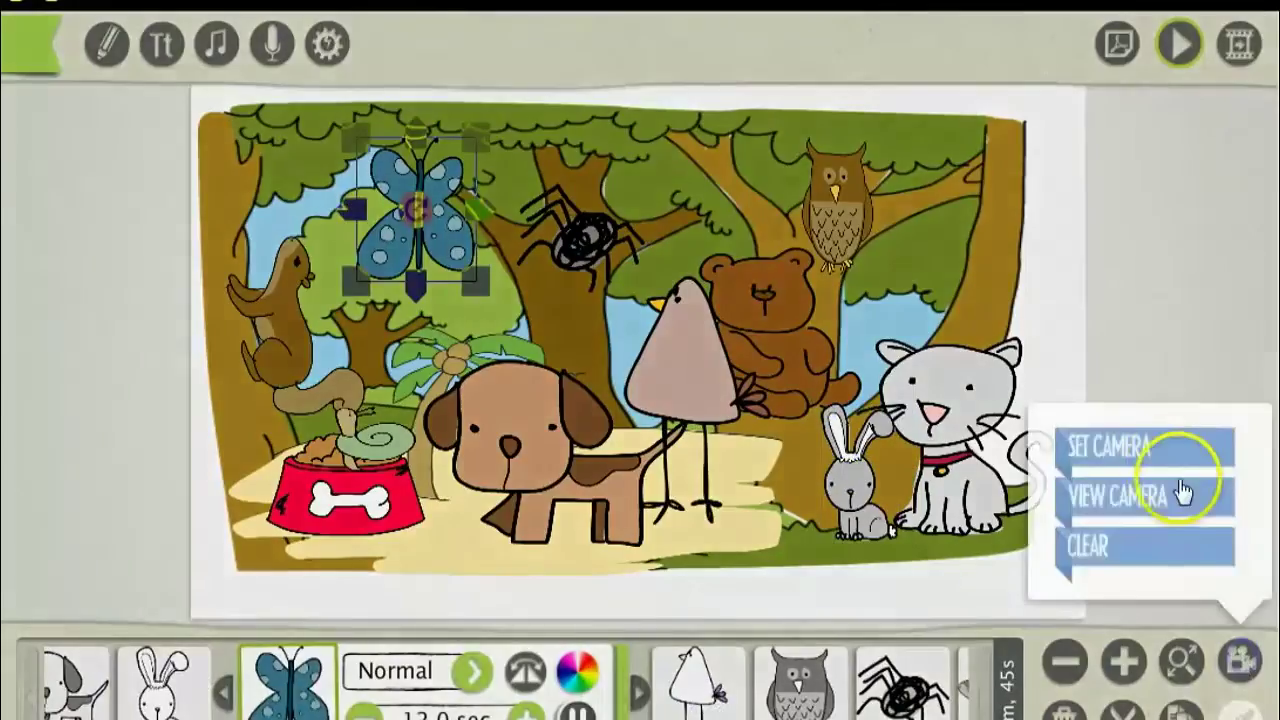
left_click(1148, 447)
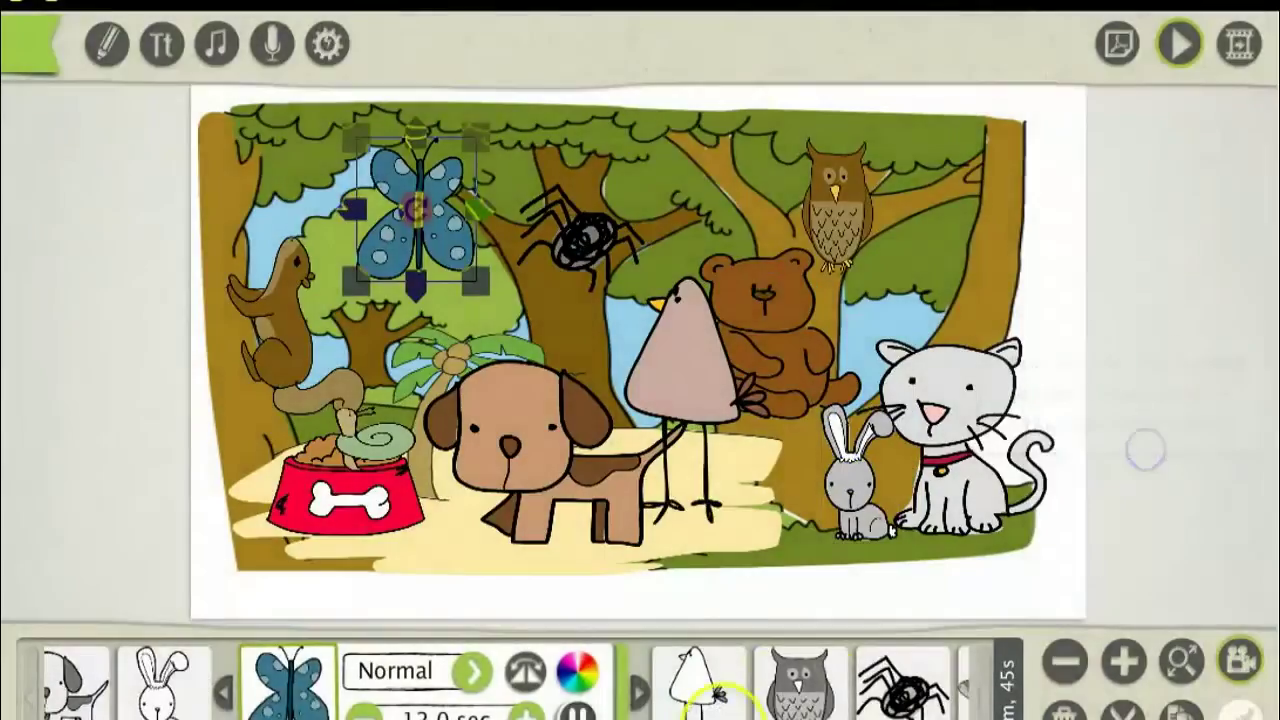
- Set the camera to the current full-scene view for the bird and owl elements
left_click(694, 690)
left_click(1240, 660)
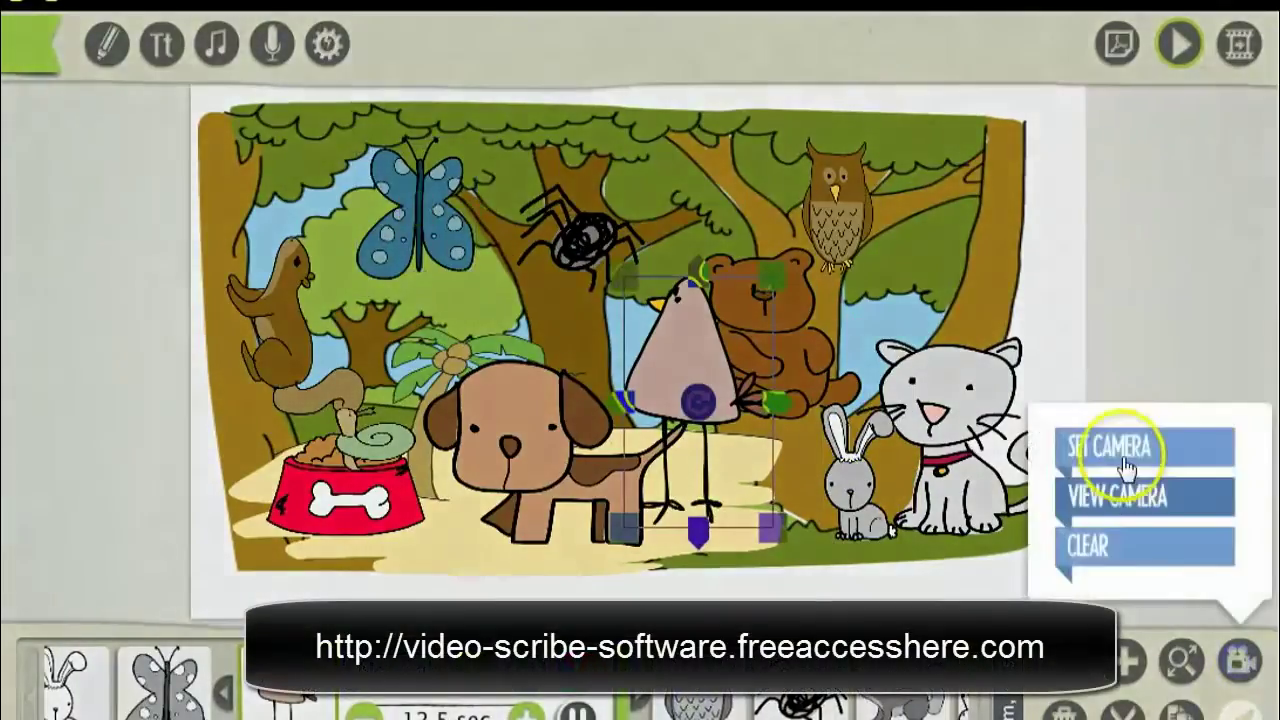
left_click(1125, 465)
left_click(697, 690)
left_click(1248, 660)
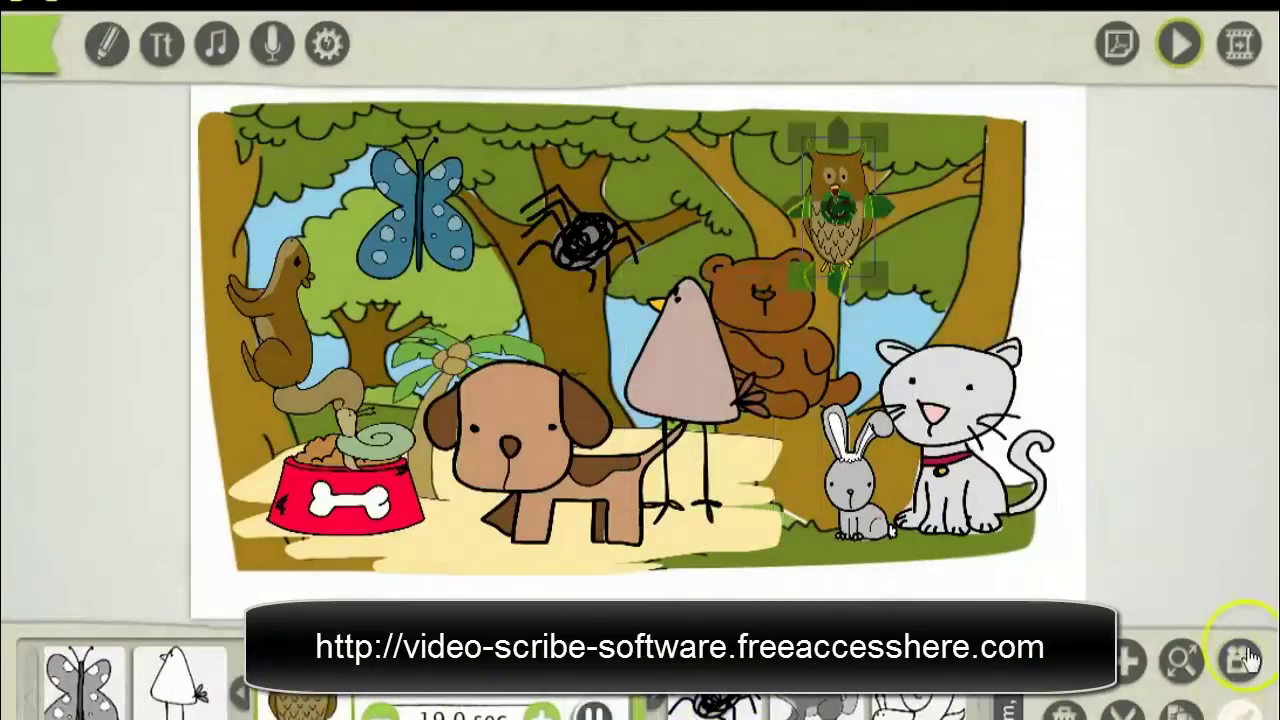
left_click(1124, 446)
- Set the camera to the current full-scene view for the spider and squirrel elements
left_click(742, 708)
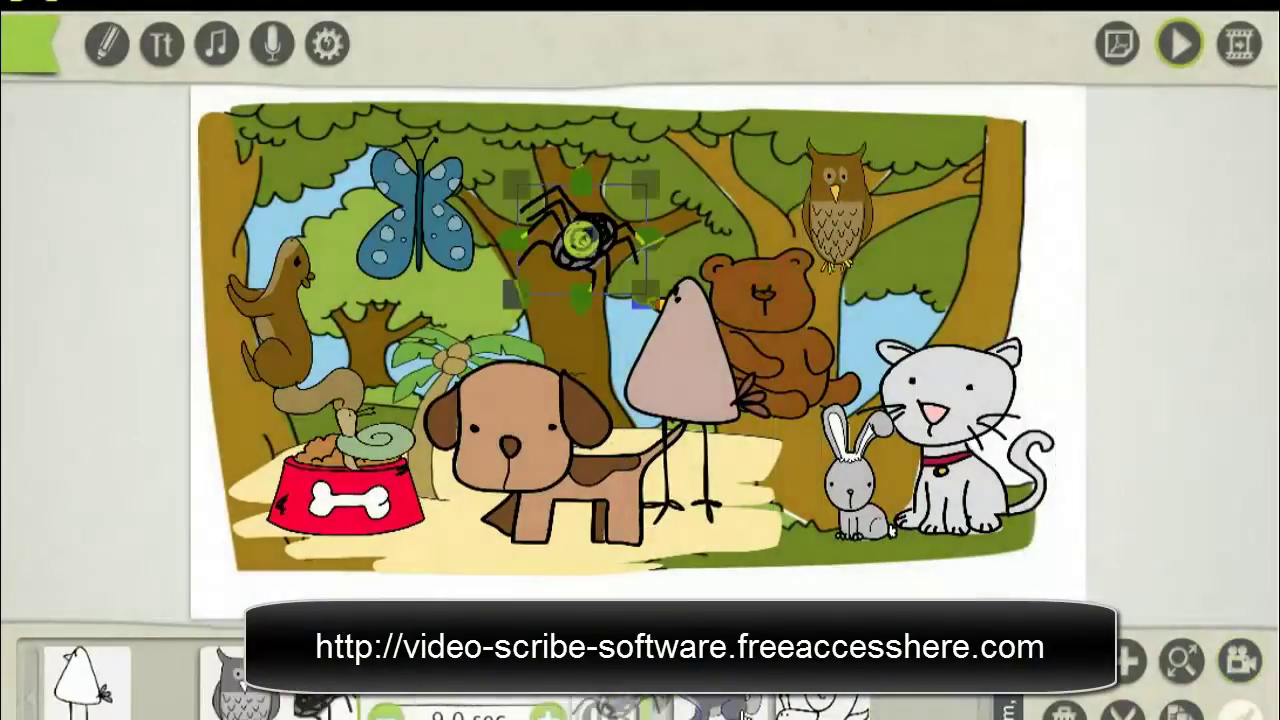
left_click(1262, 670)
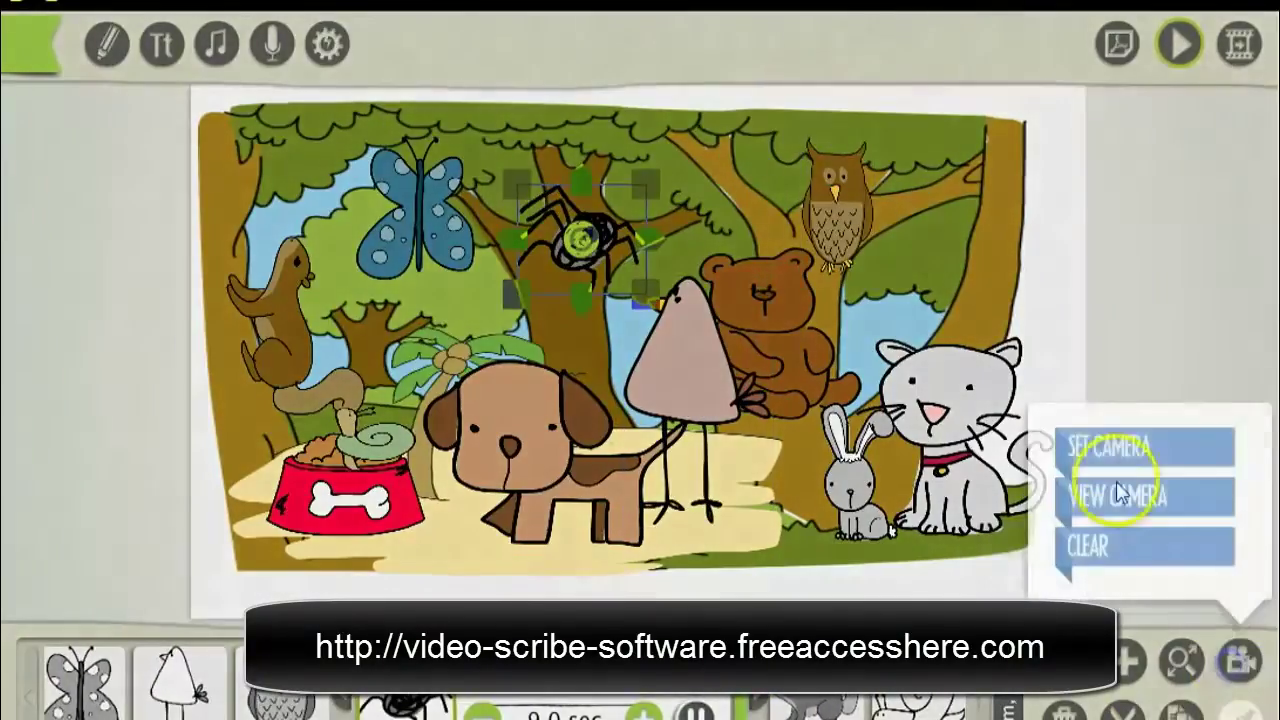
left_click(1116, 448)
left_click(808, 708)
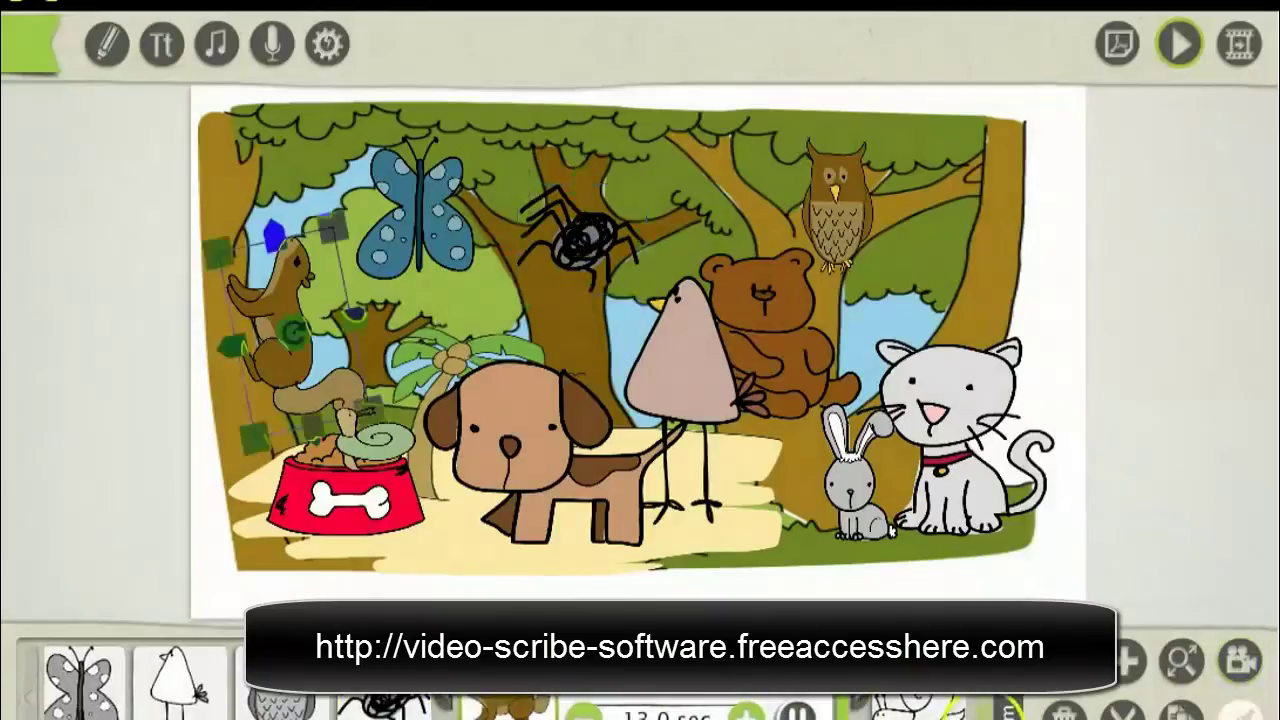
left_click(1178, 664)
left_click(1085, 447)
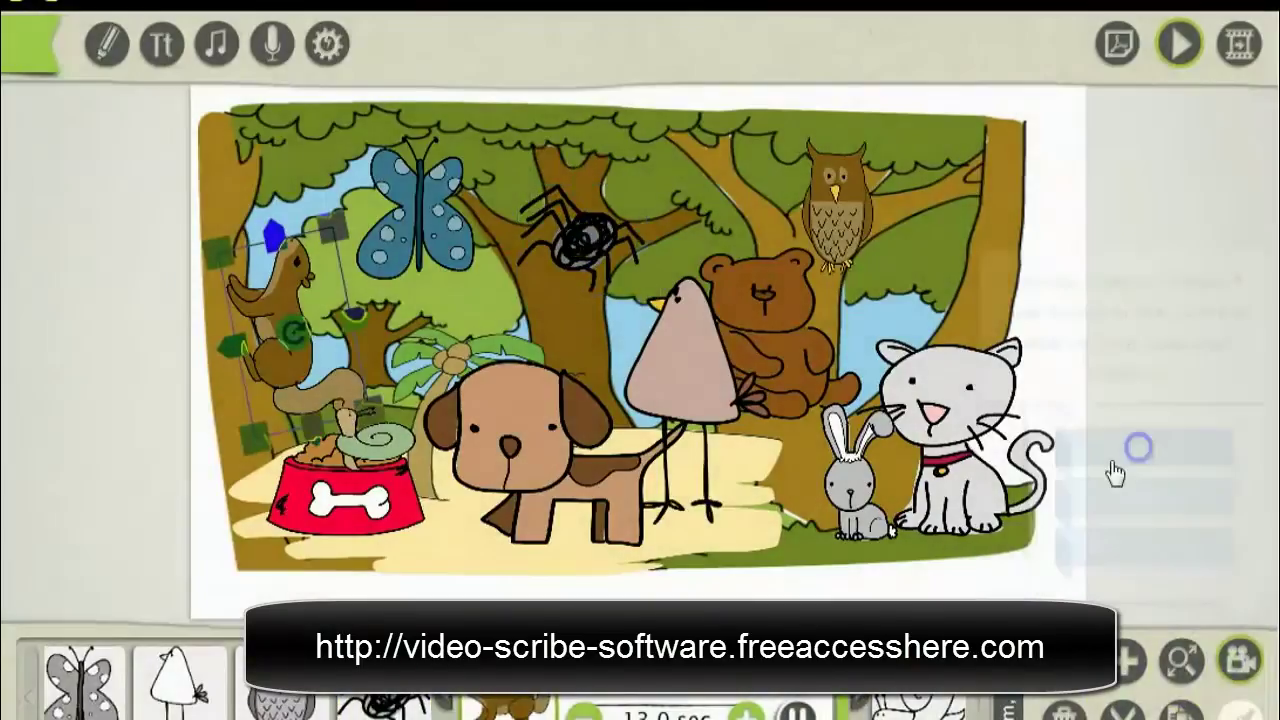
- Set the camera to the current full-scene view for the snail element
left_click(925, 708)
left_click(1238, 660)
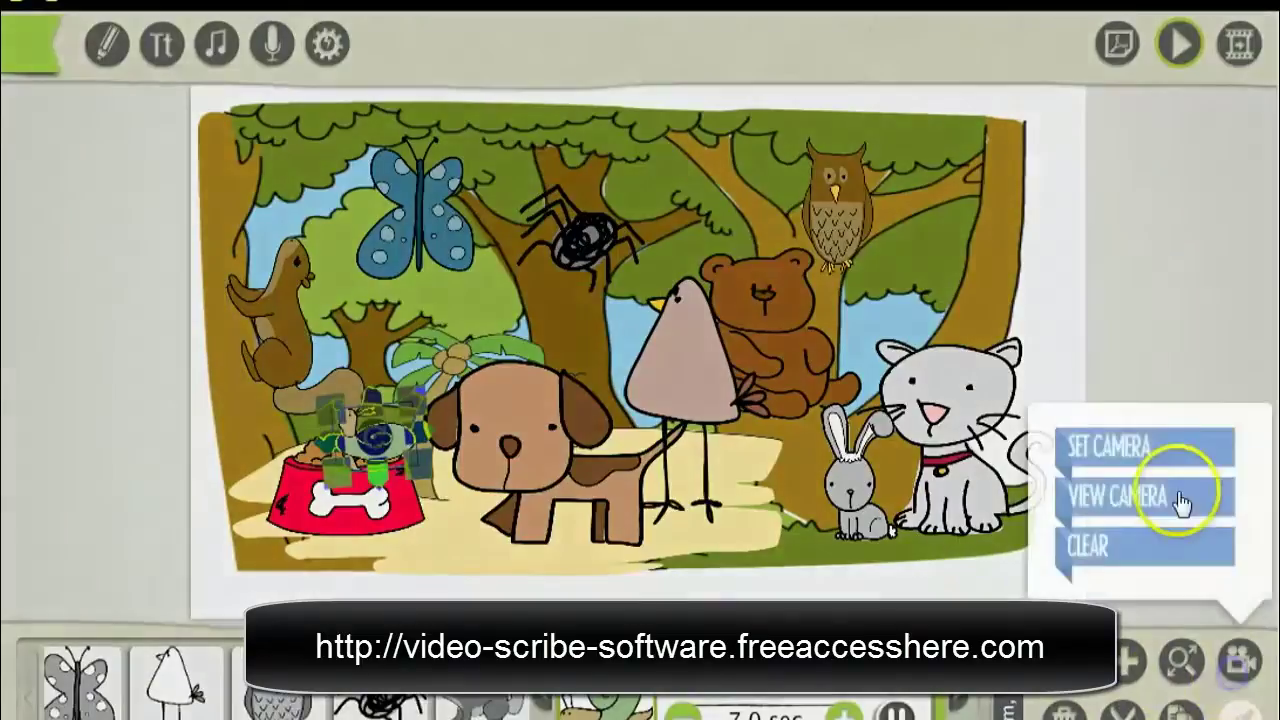
left_click(1141, 448)
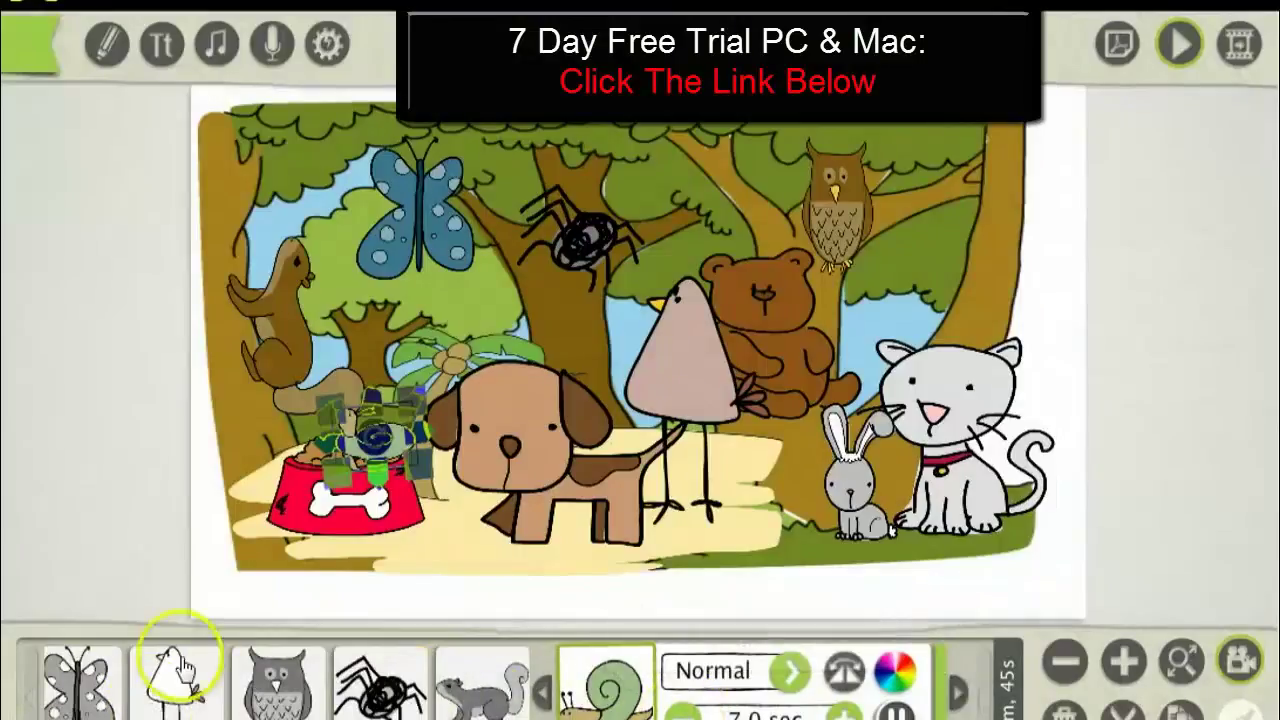
- With the woods background selected, look through the available hands and pens for drawing the scribe, including the option to add a custom hand
left_click(490, 495)
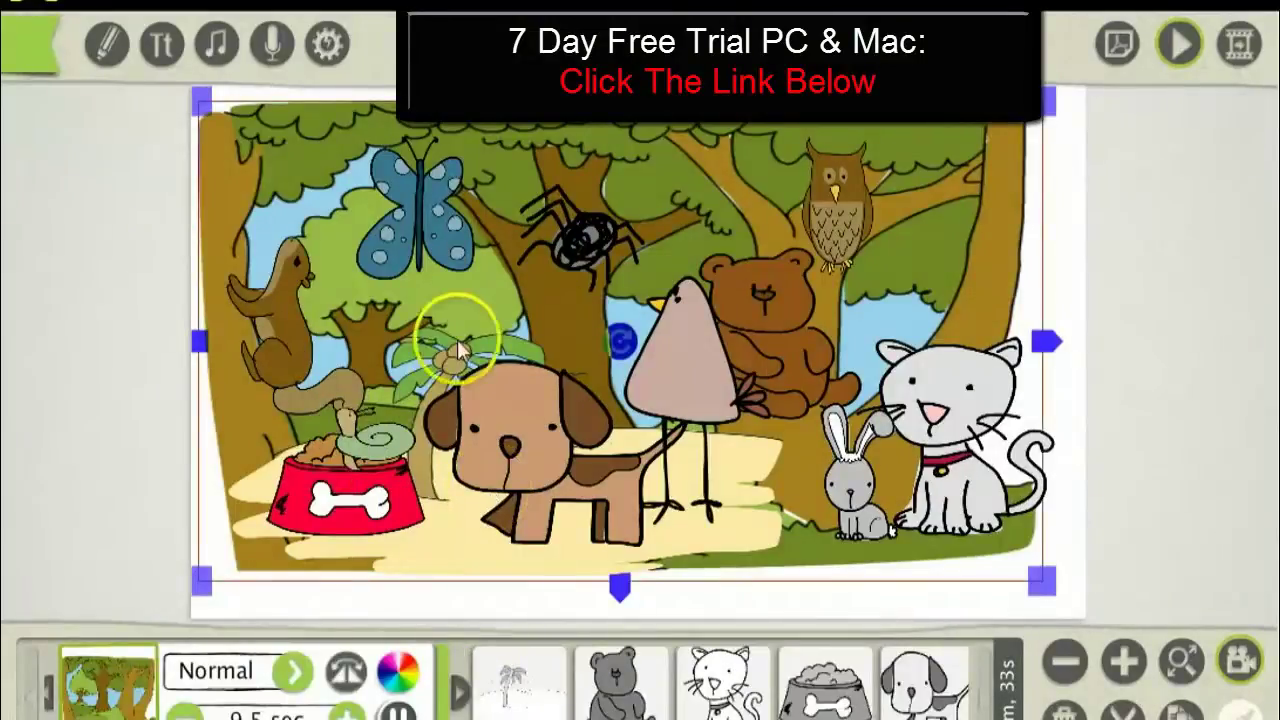
left_click(329, 47)
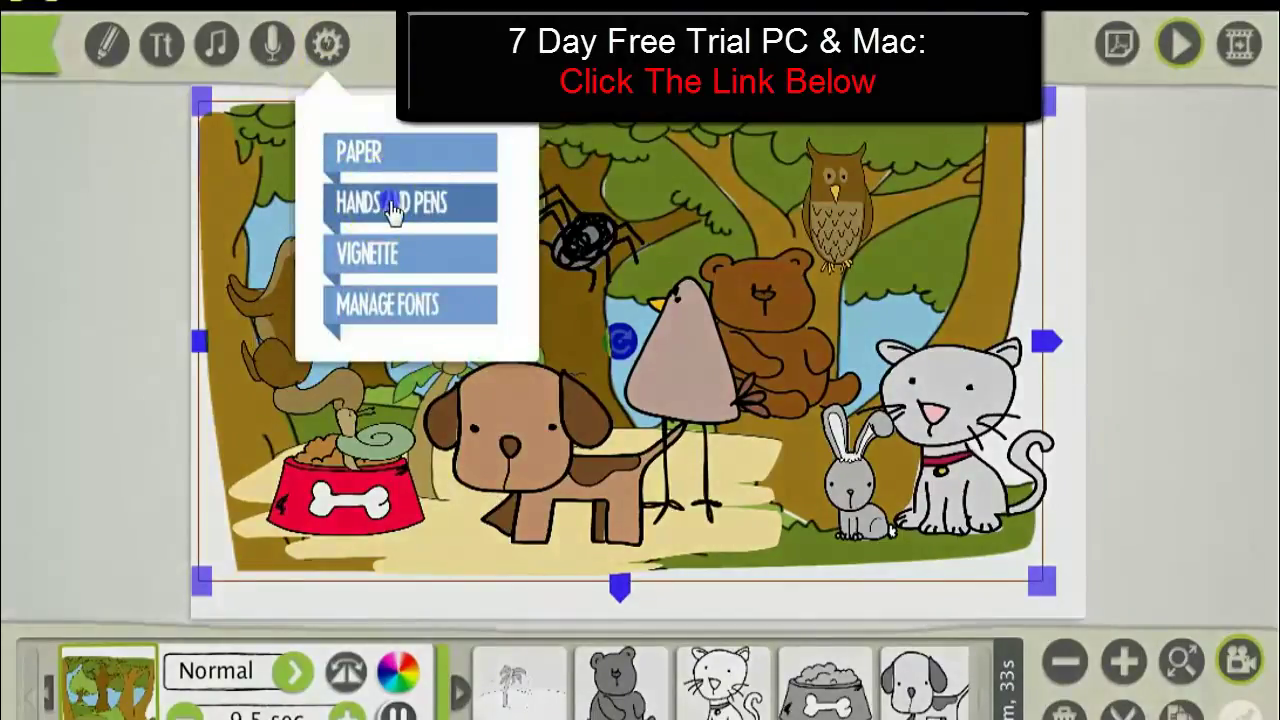
left_click(391, 205)
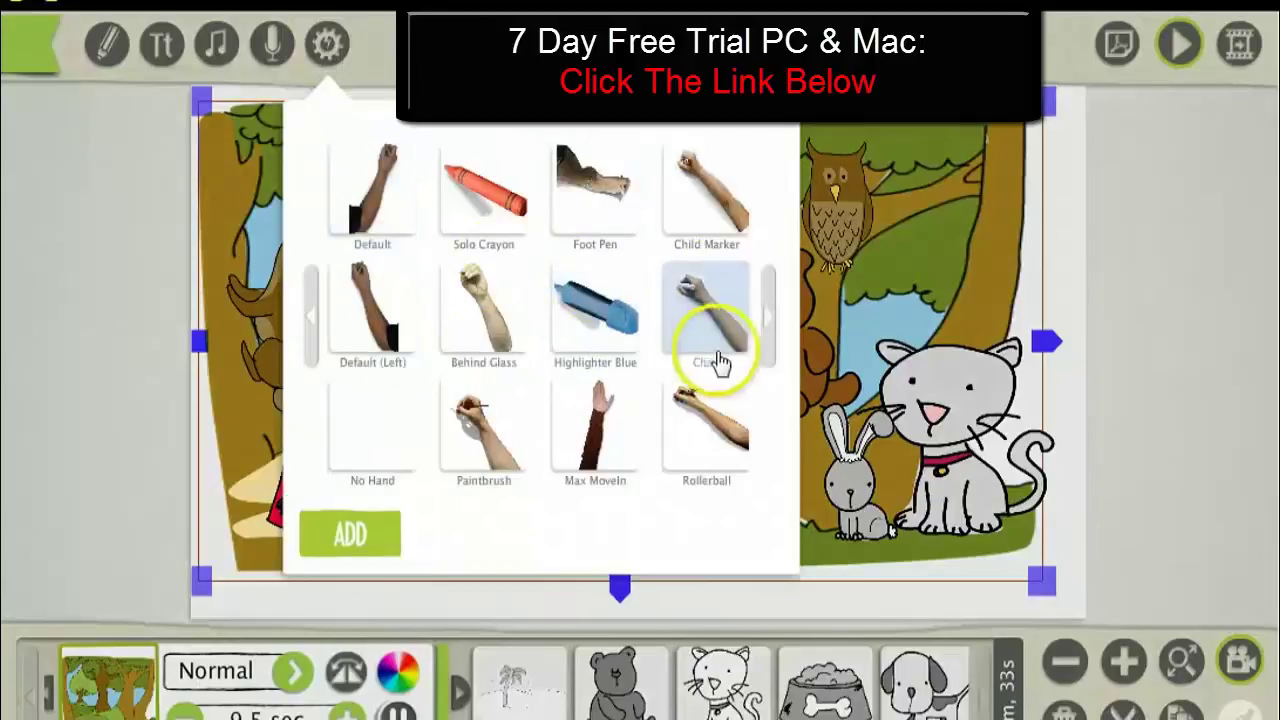
left_click(769, 320)
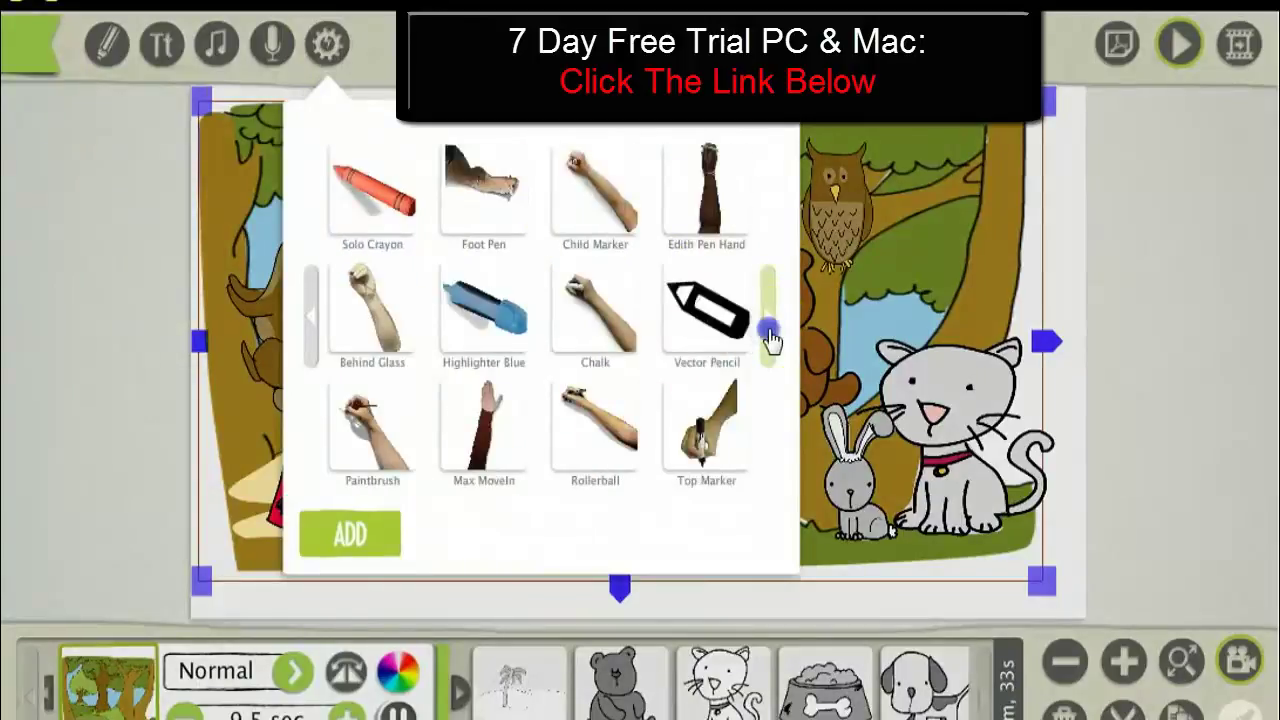
left_click(770, 330)
left_click(770, 330)
left_click(312, 325)
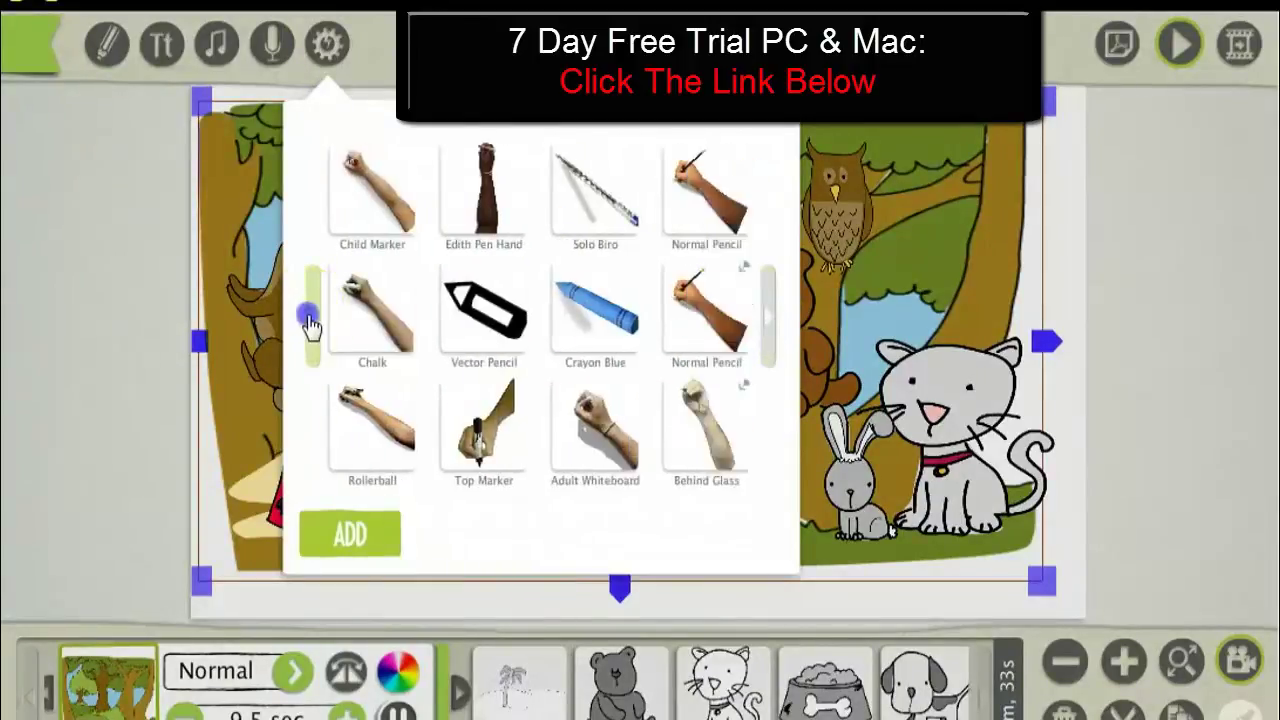
left_click(312, 325)
left_click(312, 325)
left_click(312, 325)
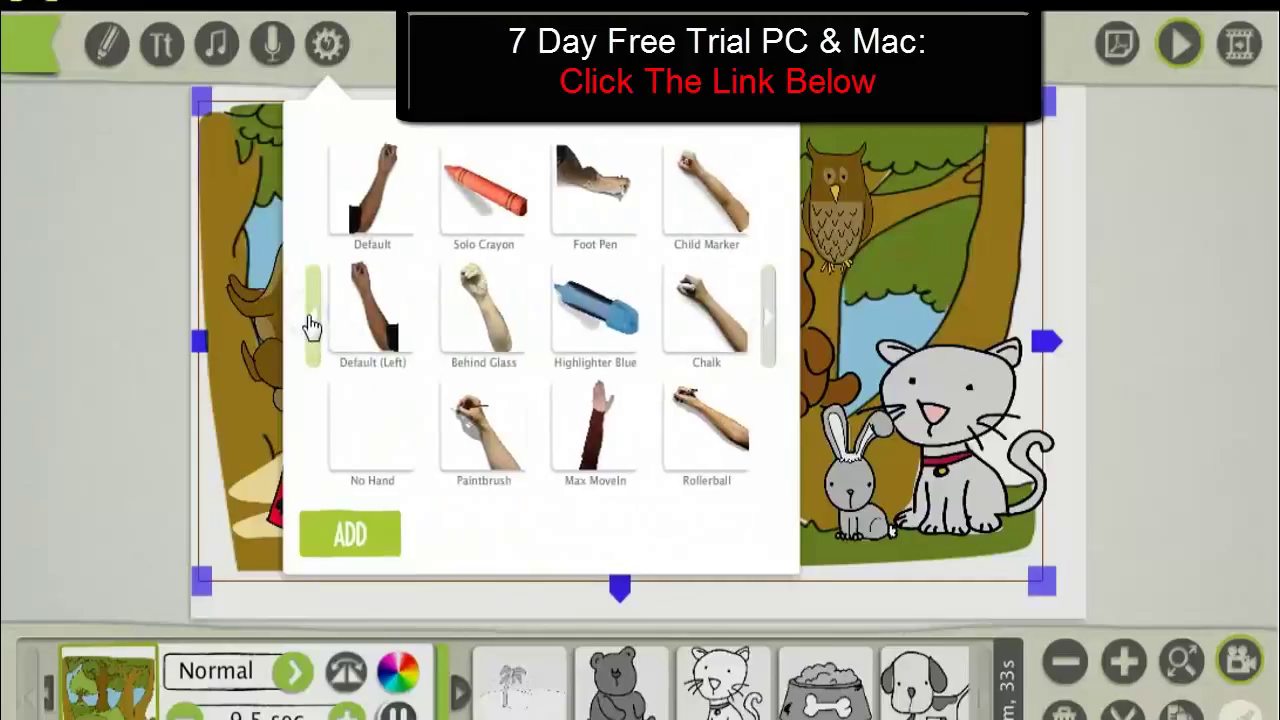
left_click(600, 212)
left_click(516, 318)
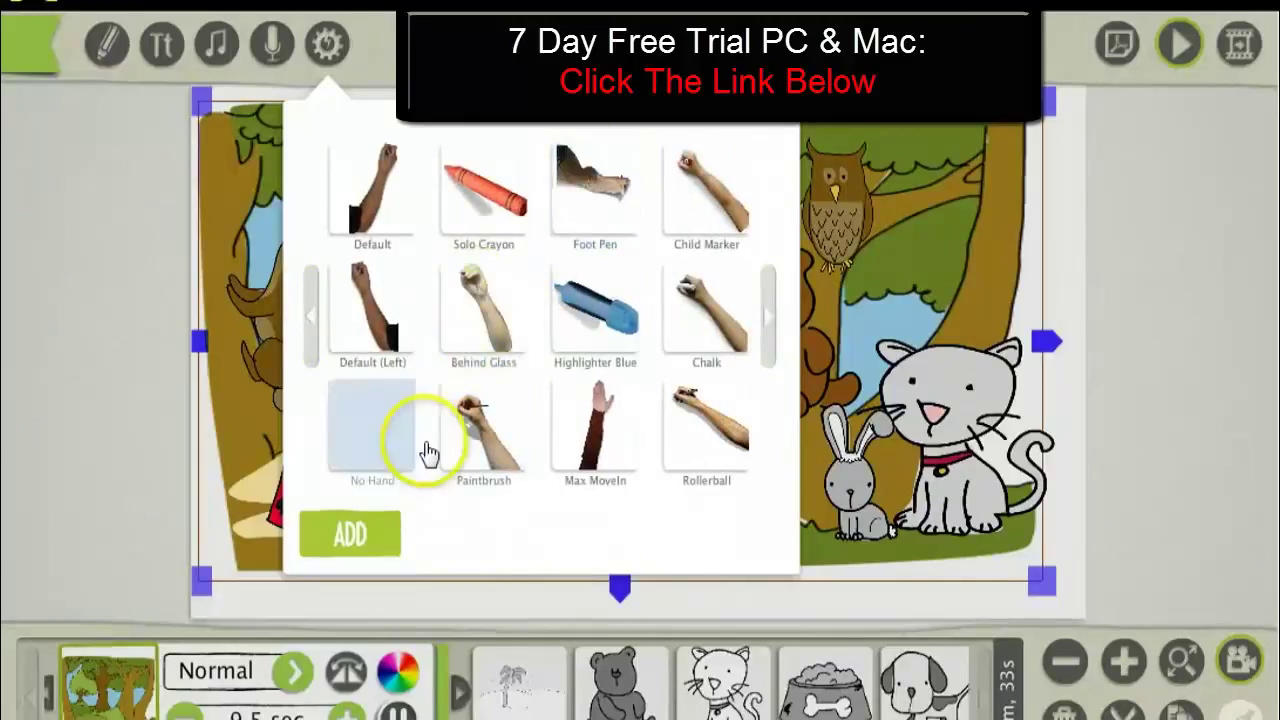
left_click(766, 340)
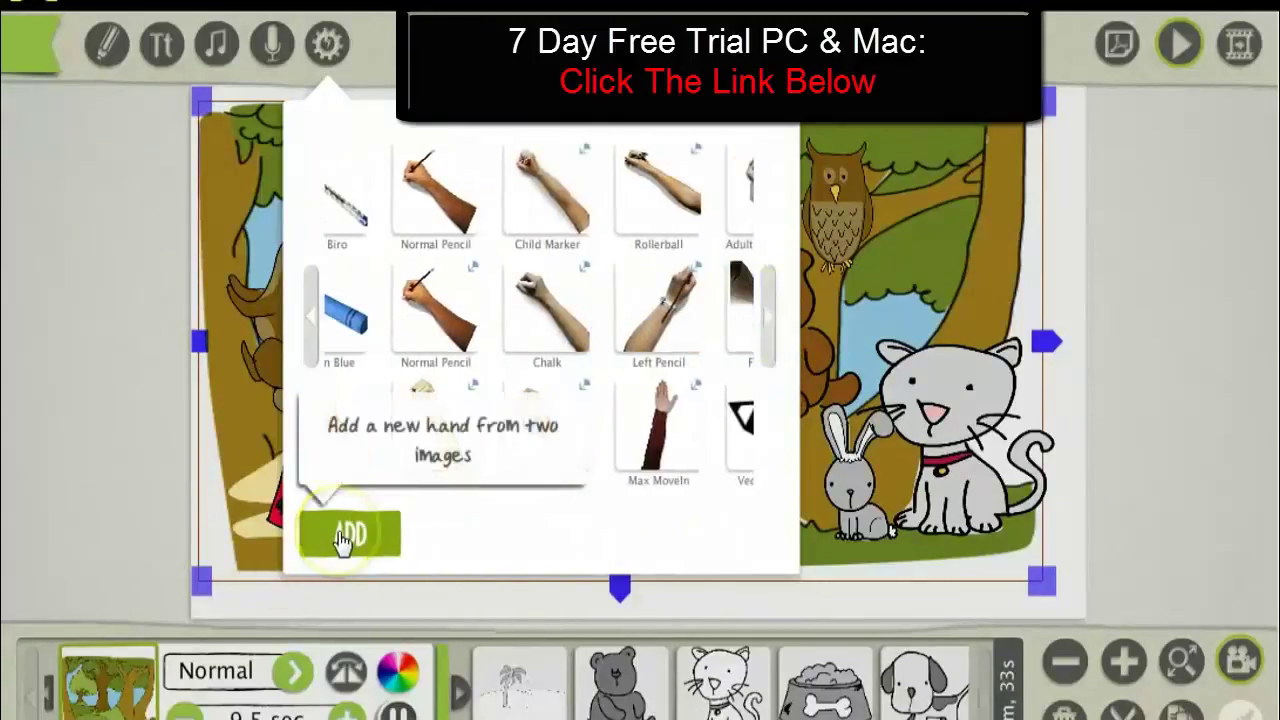
left_click(110, 435)
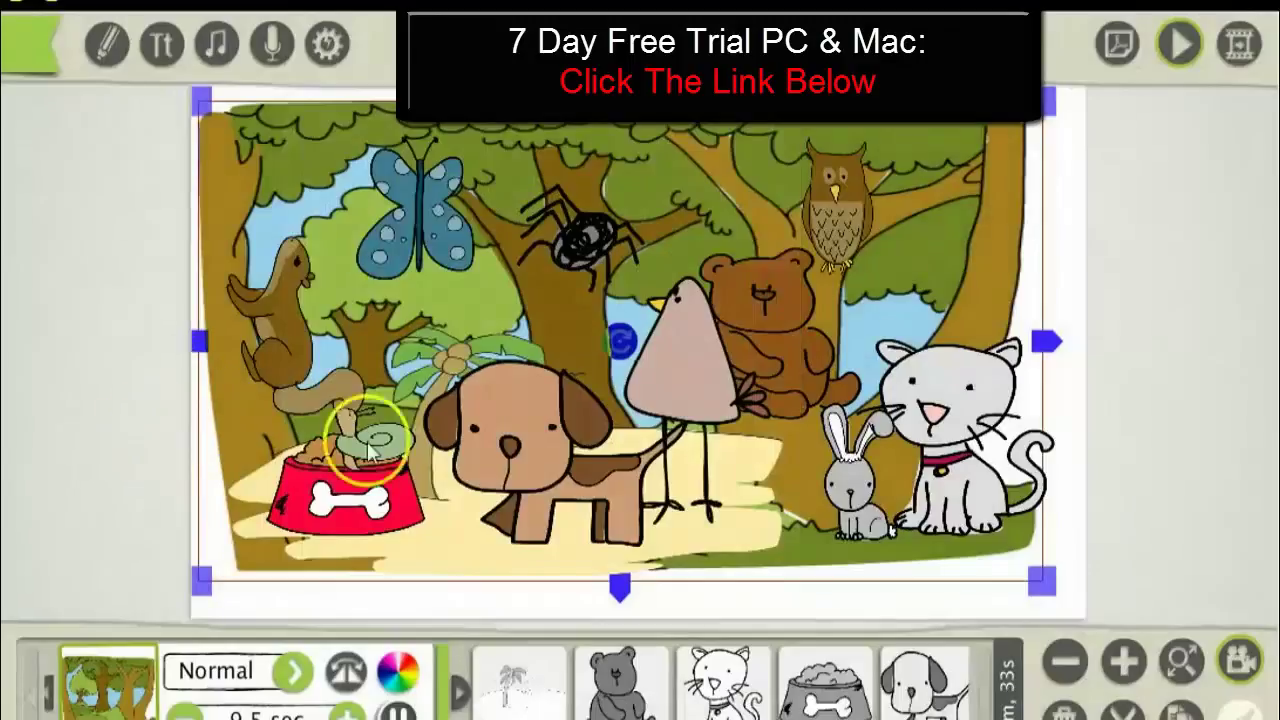
- Play the scribe from the start to preview the animation
left_click(1185, 50)
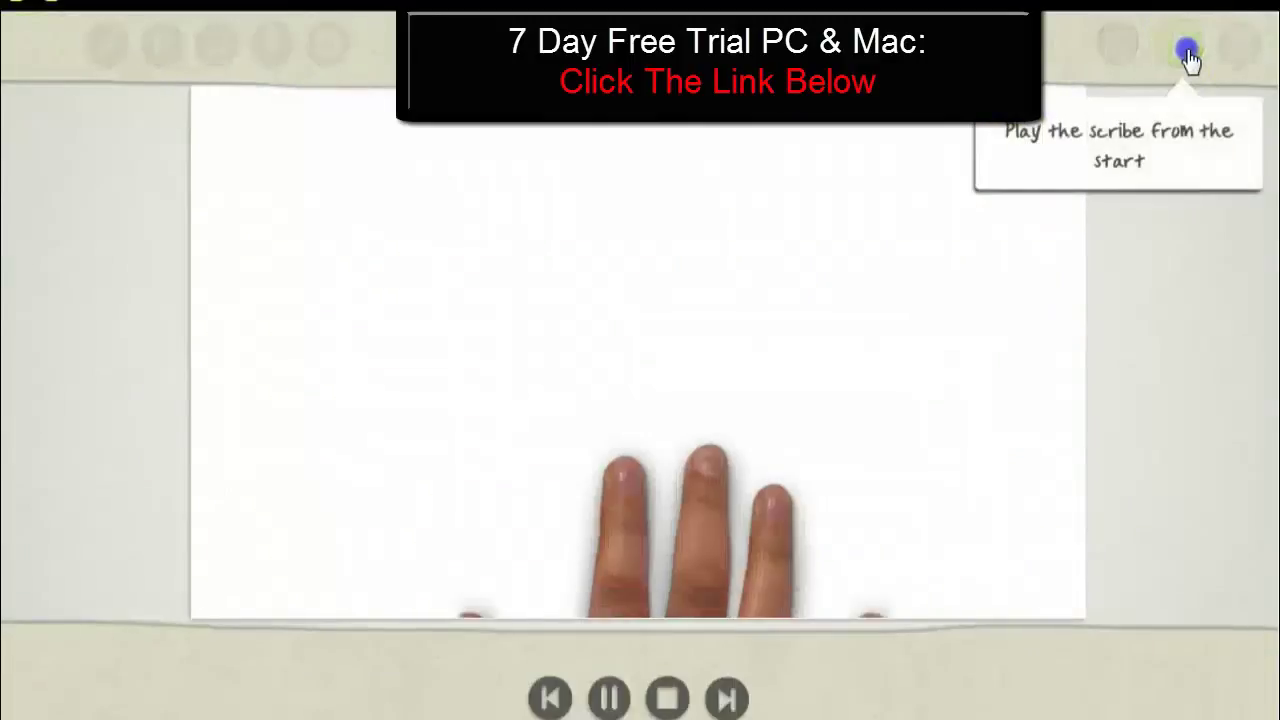